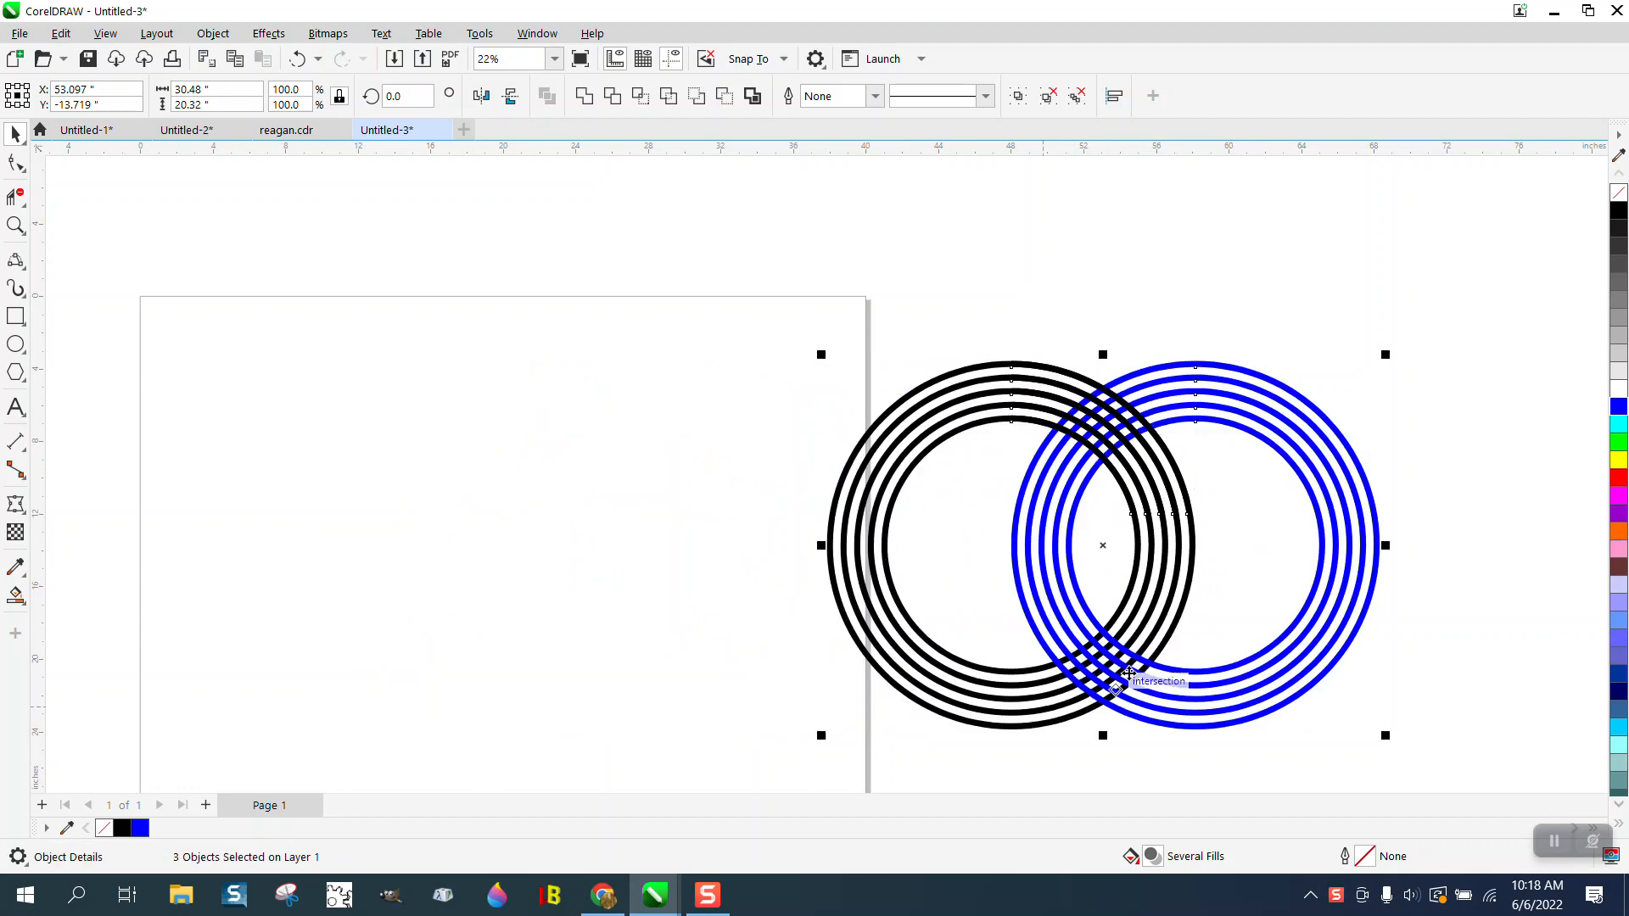
# - Move the interlocking black and blue ring sets about 5 inches farther away from the page
pyautogui.moveTo(750, 321); pyautogui.dragTo(1468, 789)
pyautogui.moveTo(1102, 498); pyautogui.dragTo(1195, 495)
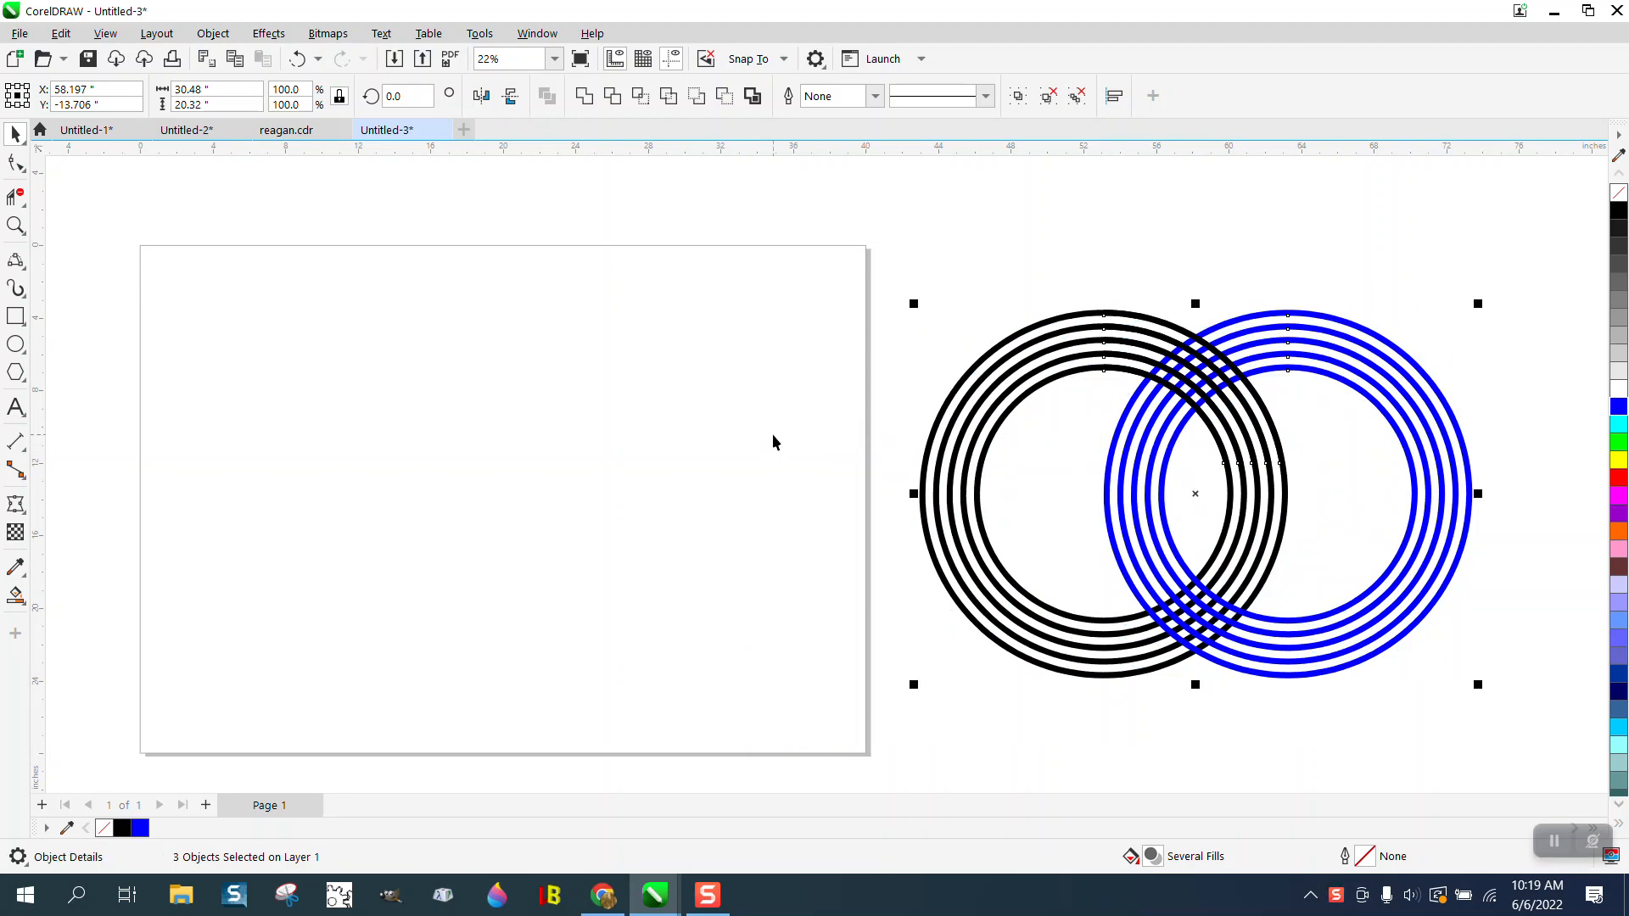
# - Draw a circle about 13.75 inches wide centered on the page and try an inside contour with 5 steps and a 0.75-inch offset
pyautogui.click(16, 344)
pyautogui.moveTo(636, 363); pyautogui.dragTo(425, 574)
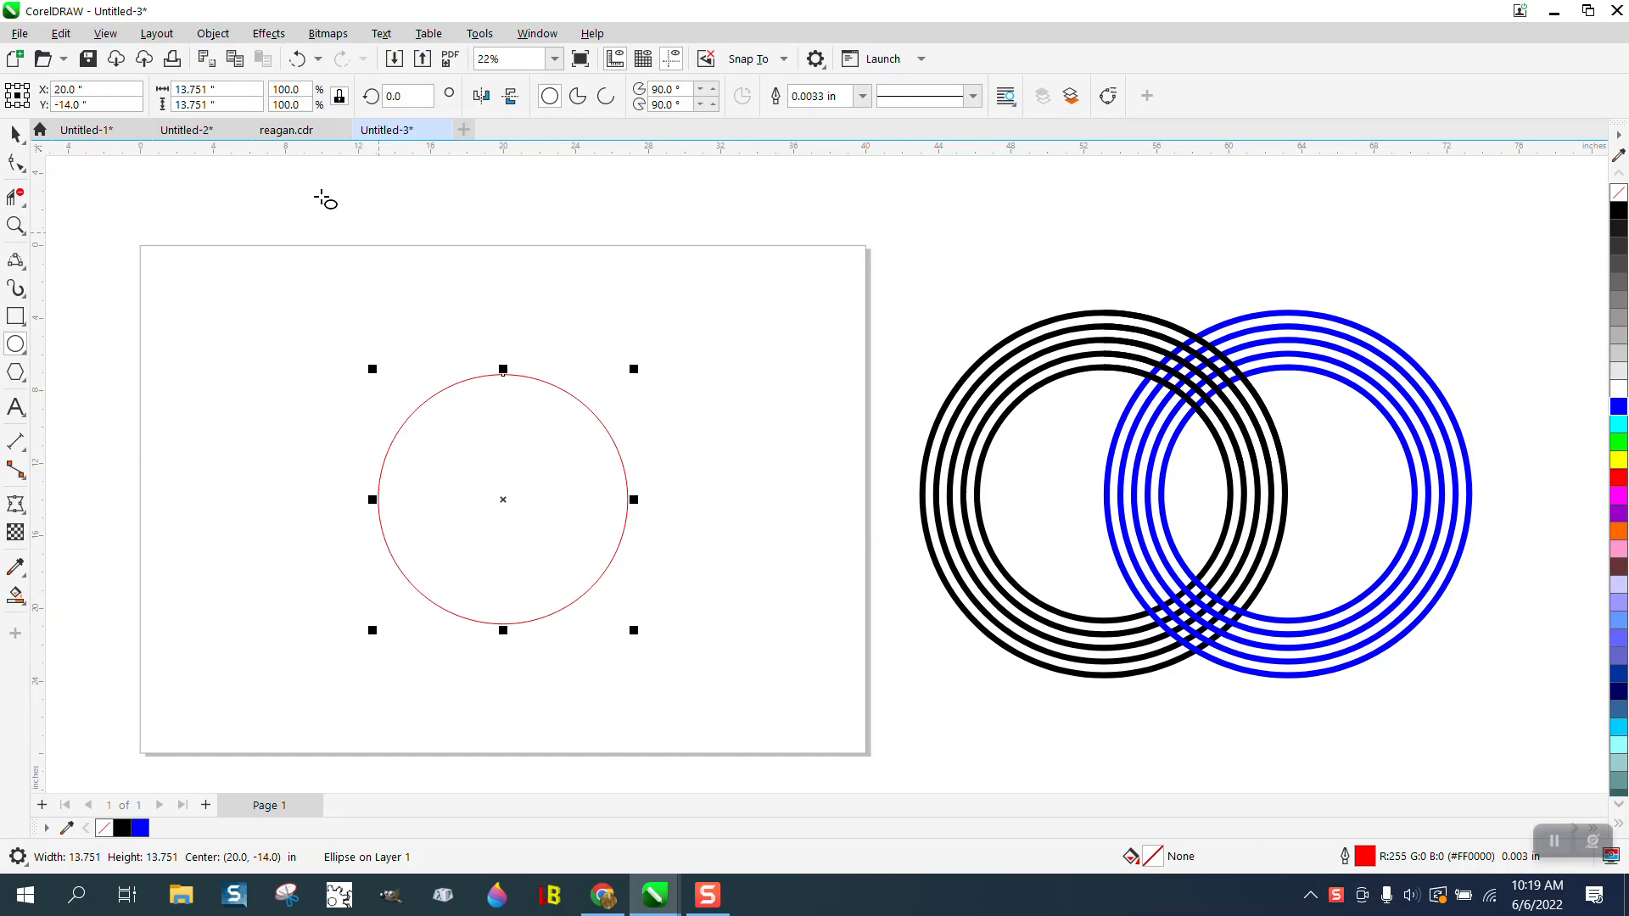
pyautogui.click(268, 33)
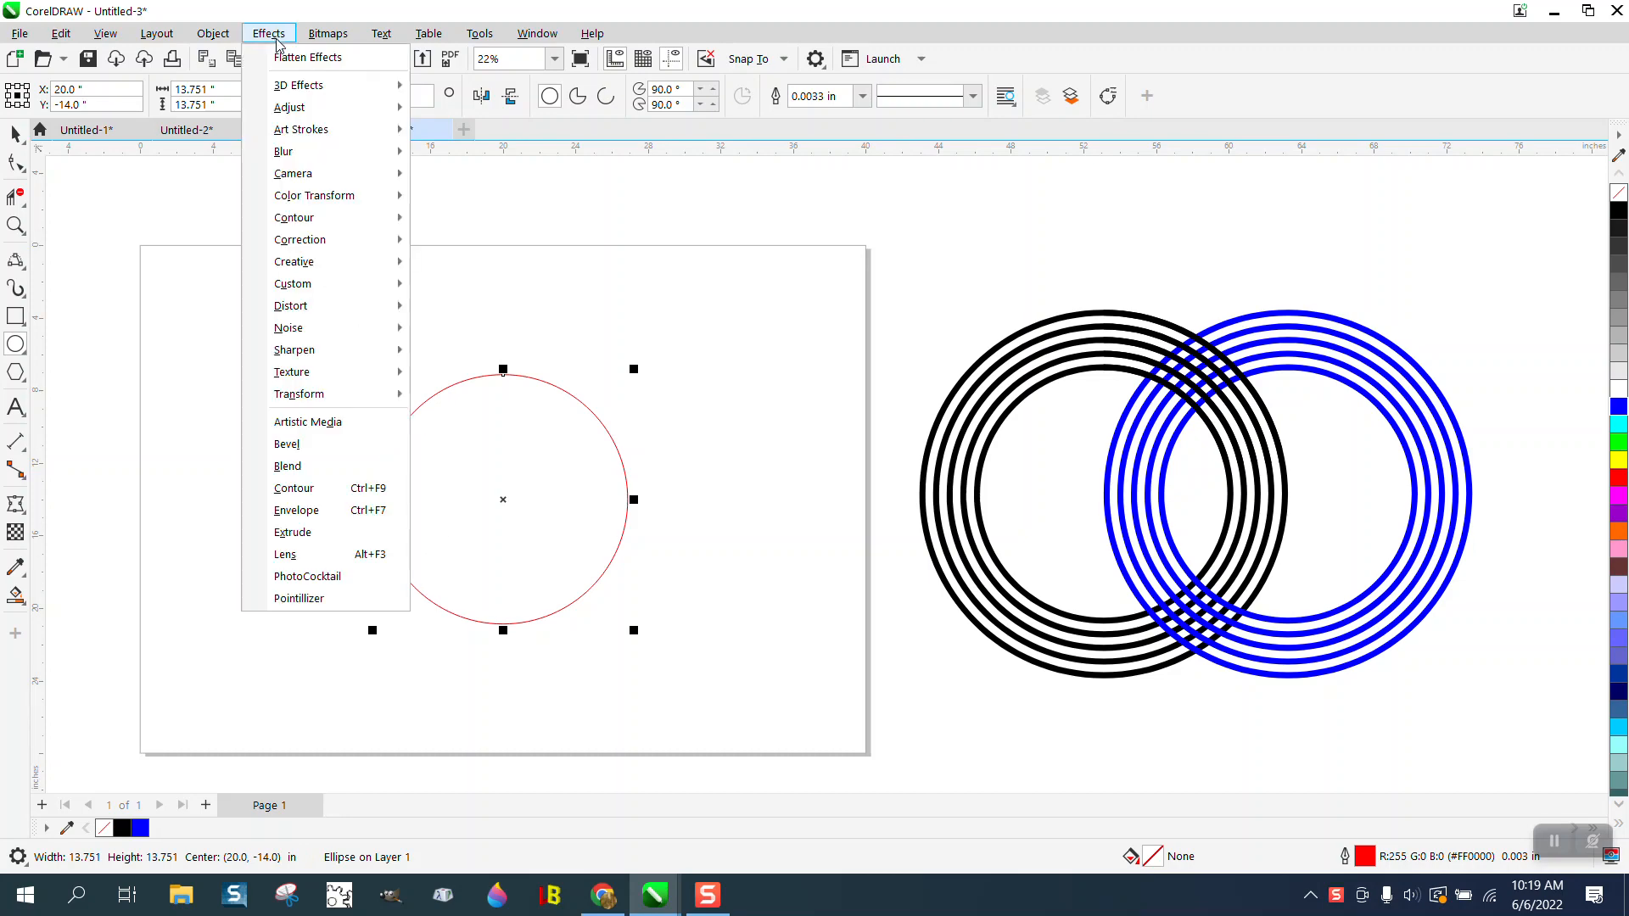
pyautogui.click(298, 497)
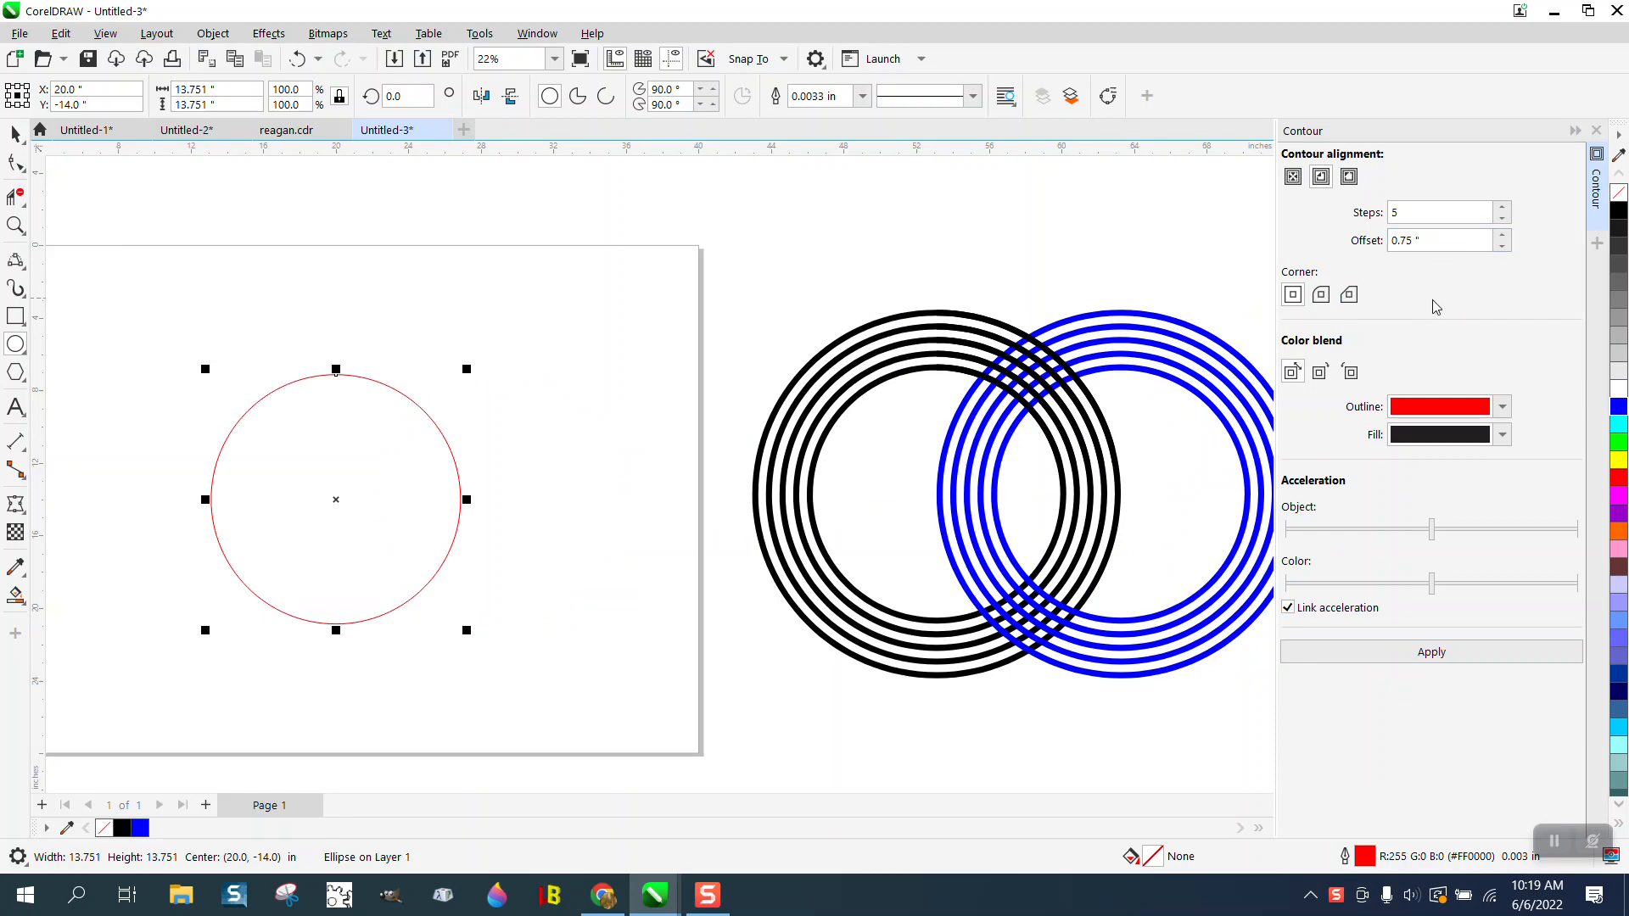
pyautogui.click(1434, 658)
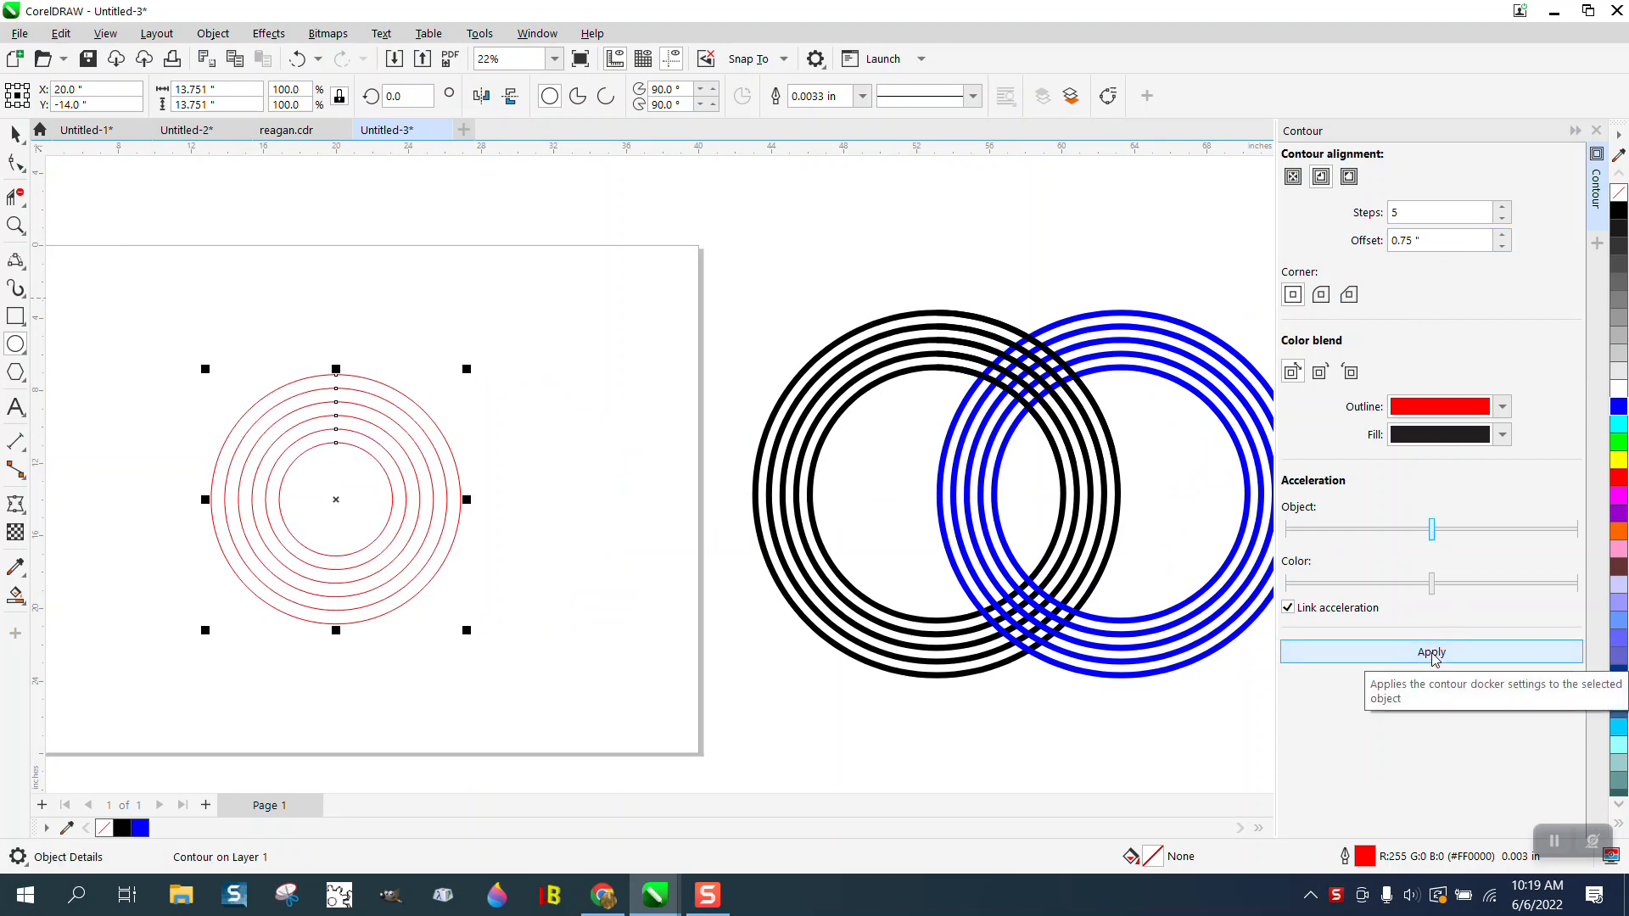
pyautogui.click(297, 66)
# - Enlarge the page-centered circle to about 17.2 inches and apply an inside contour with 5 steps and a 0.75-inch offset
pyautogui.moveTo(468, 369); pyautogui.dragTo(571, 310)
pyautogui.press('p')
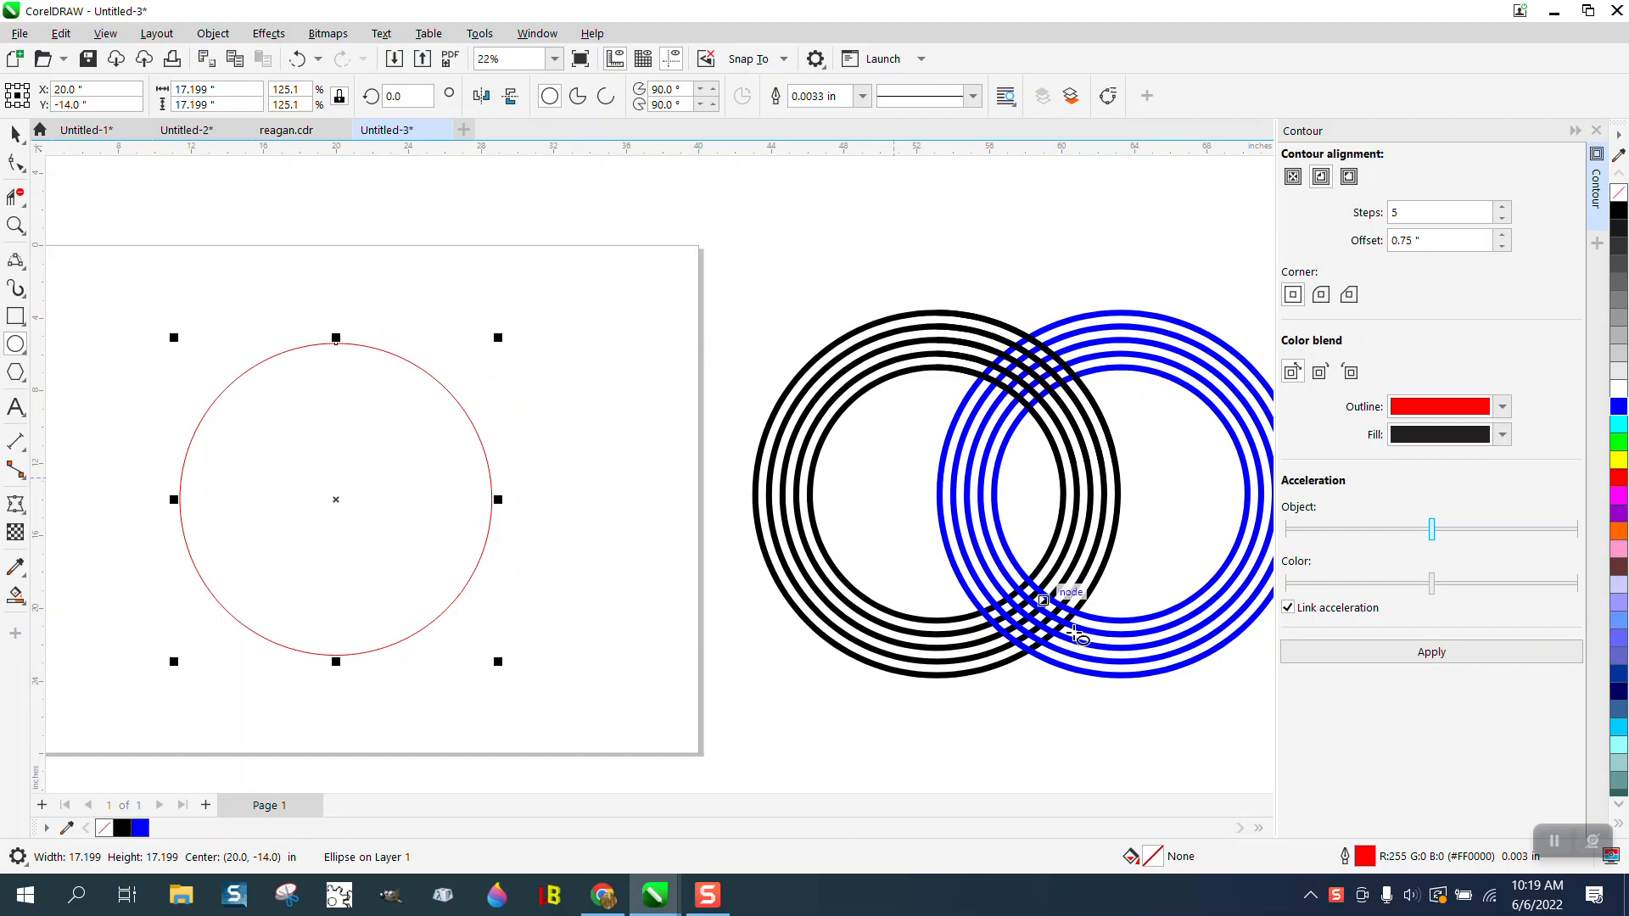
pyautogui.click(1416, 661)
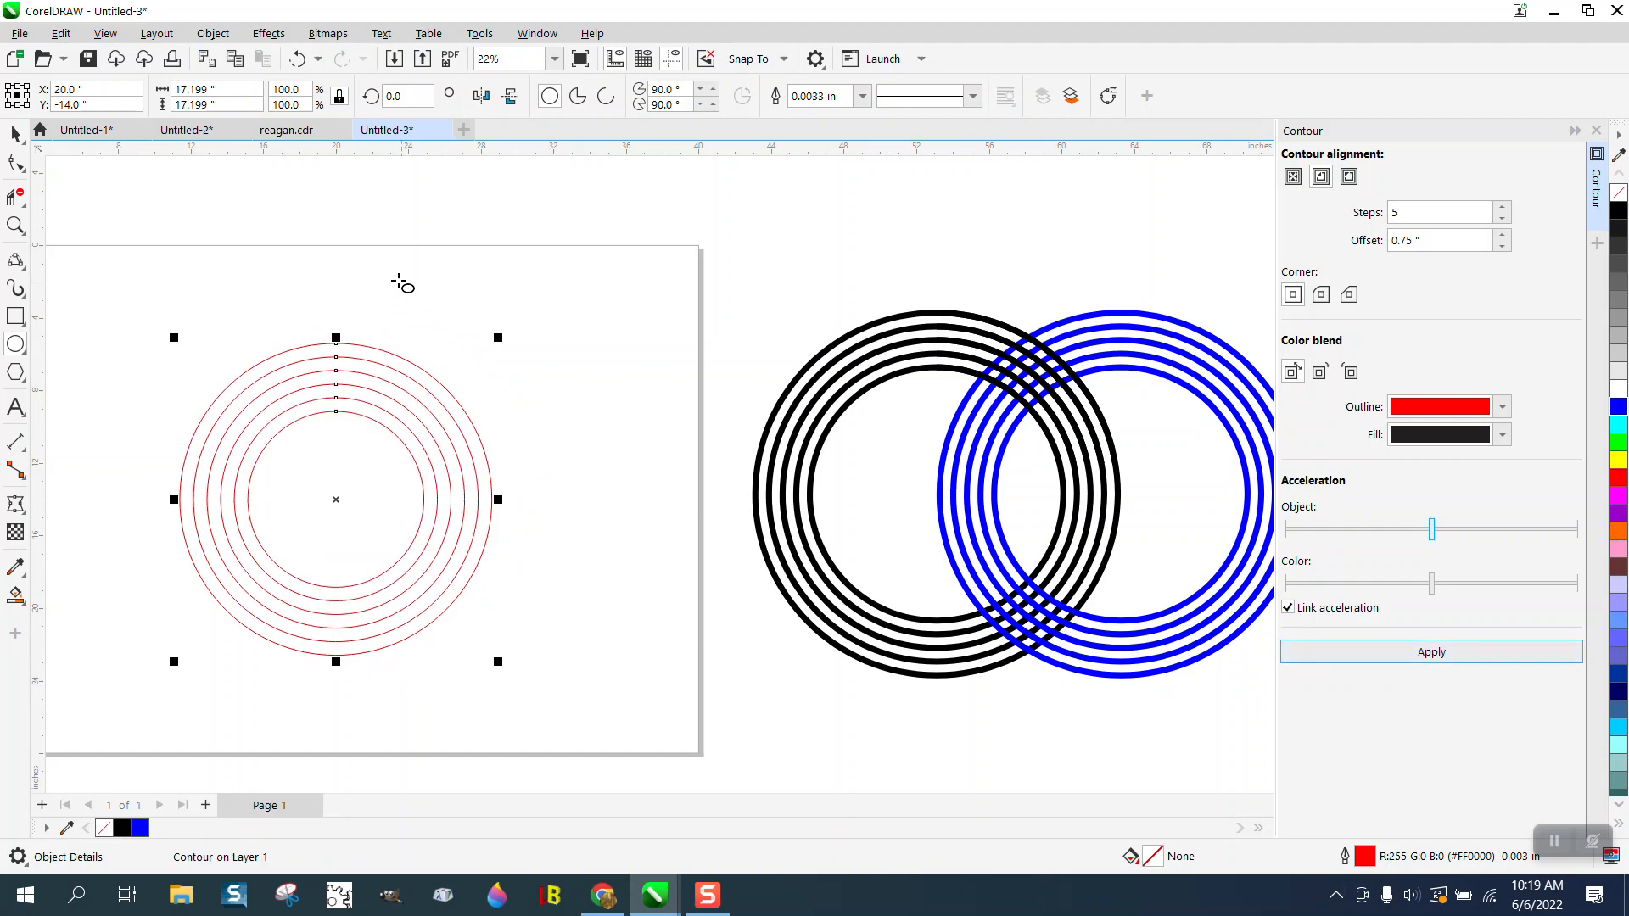
# - Break the contour apart from the circle and set the outline width of all the rings to 0.333 in
pyautogui.click(213, 34)
pyautogui.click(263, 489)
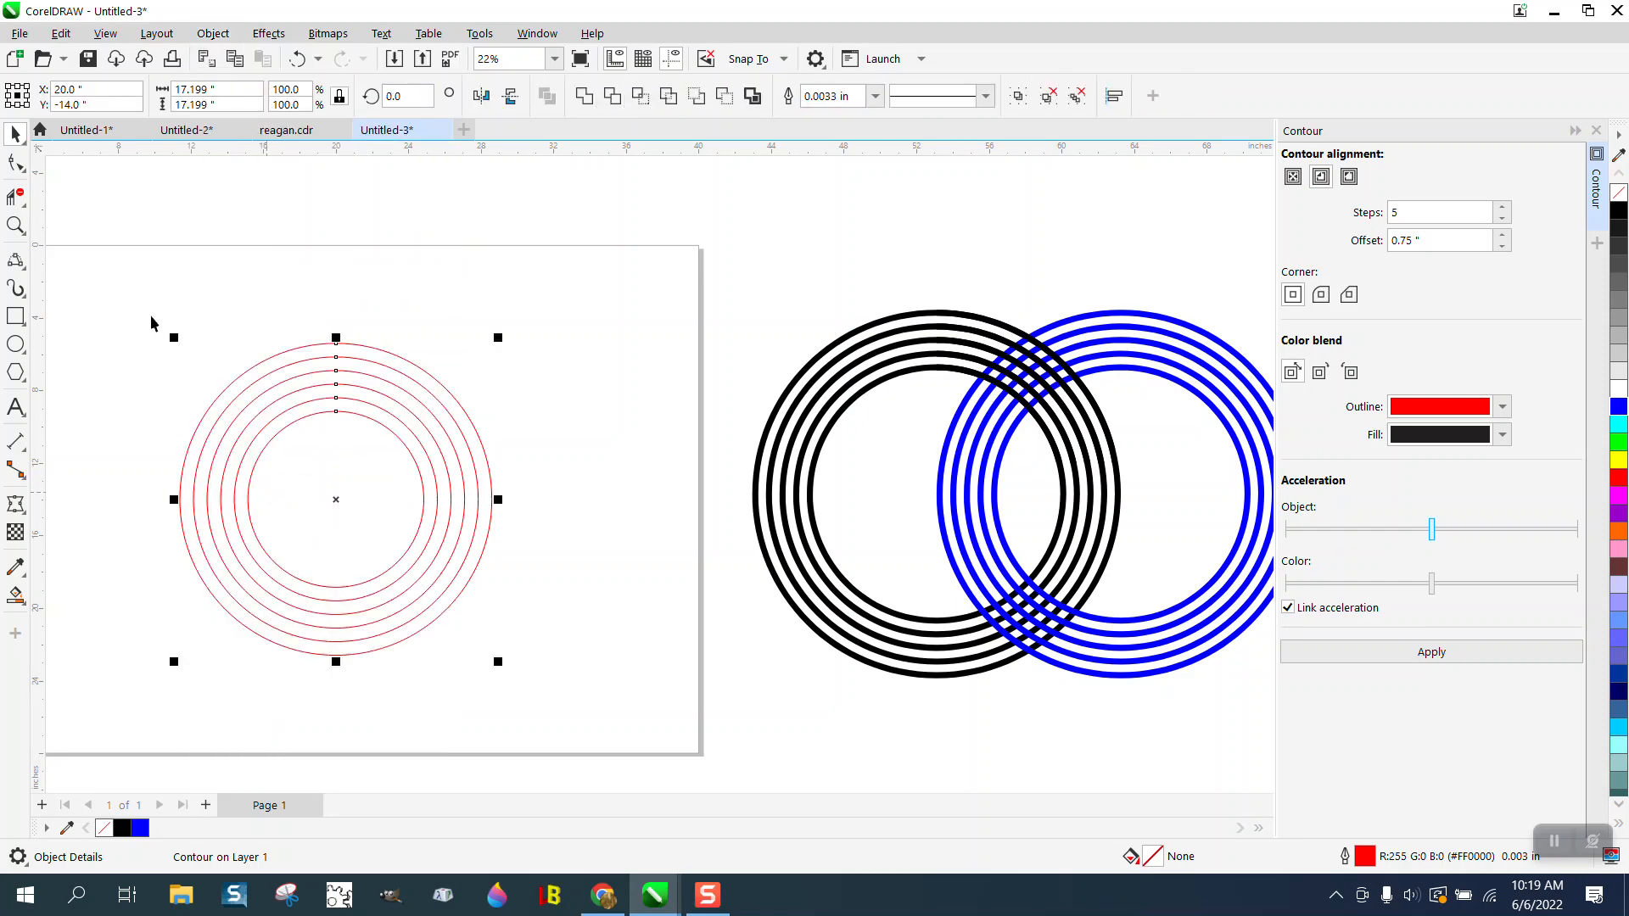
pyautogui.moveTo(129, 303); pyautogui.dragTo(523, 647)
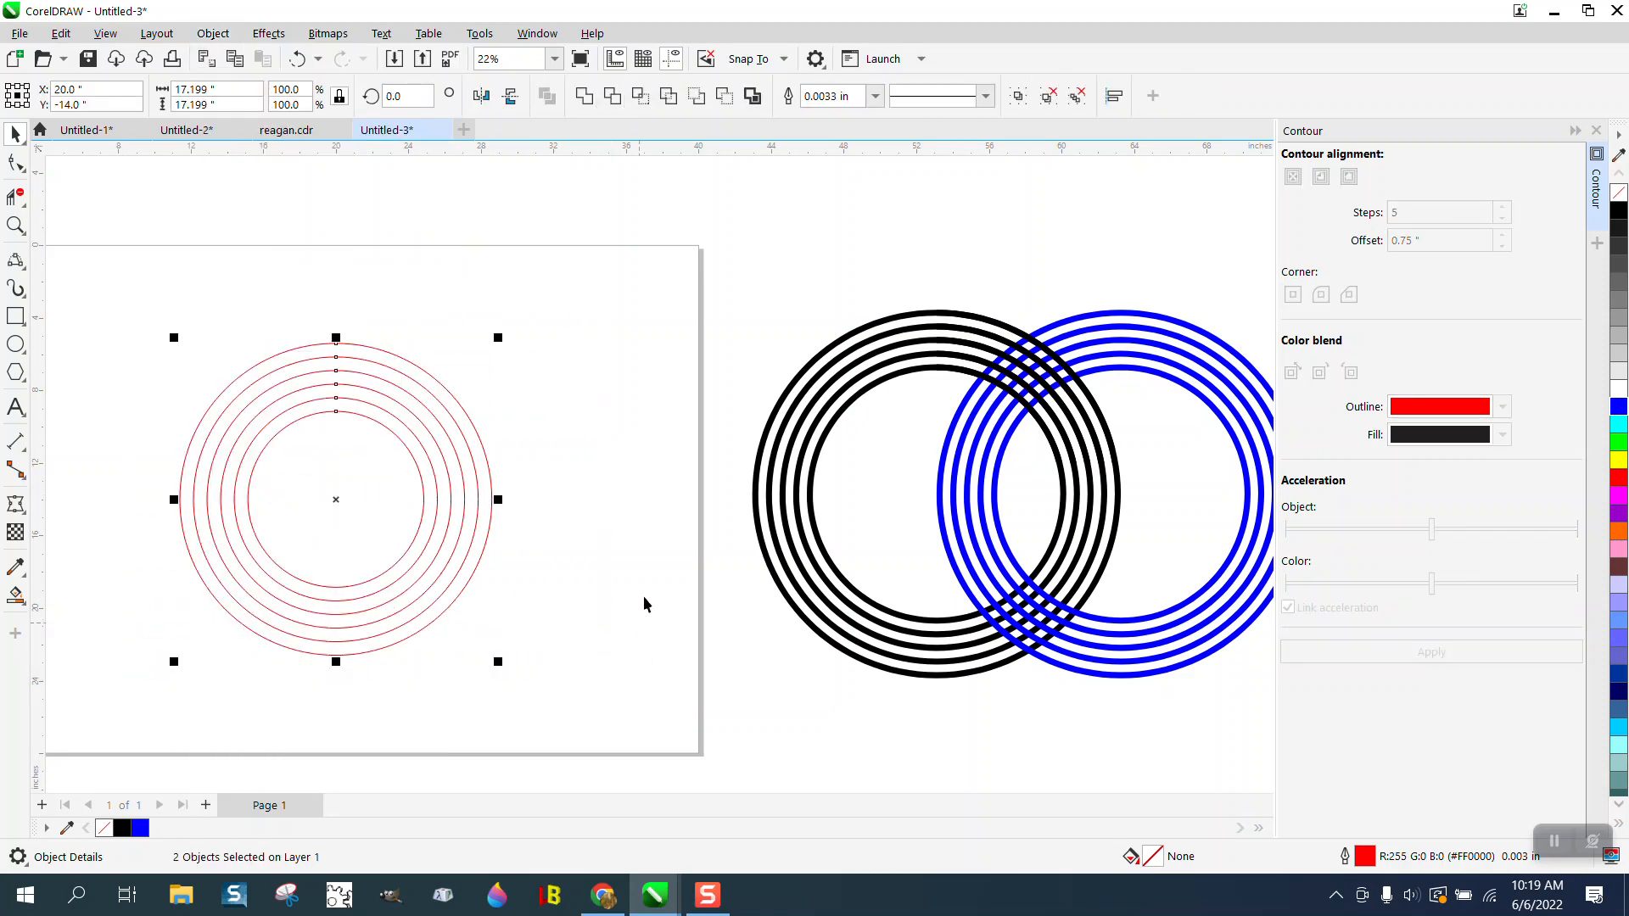
pyautogui.click(875, 96)
pyautogui.click(820, 290)
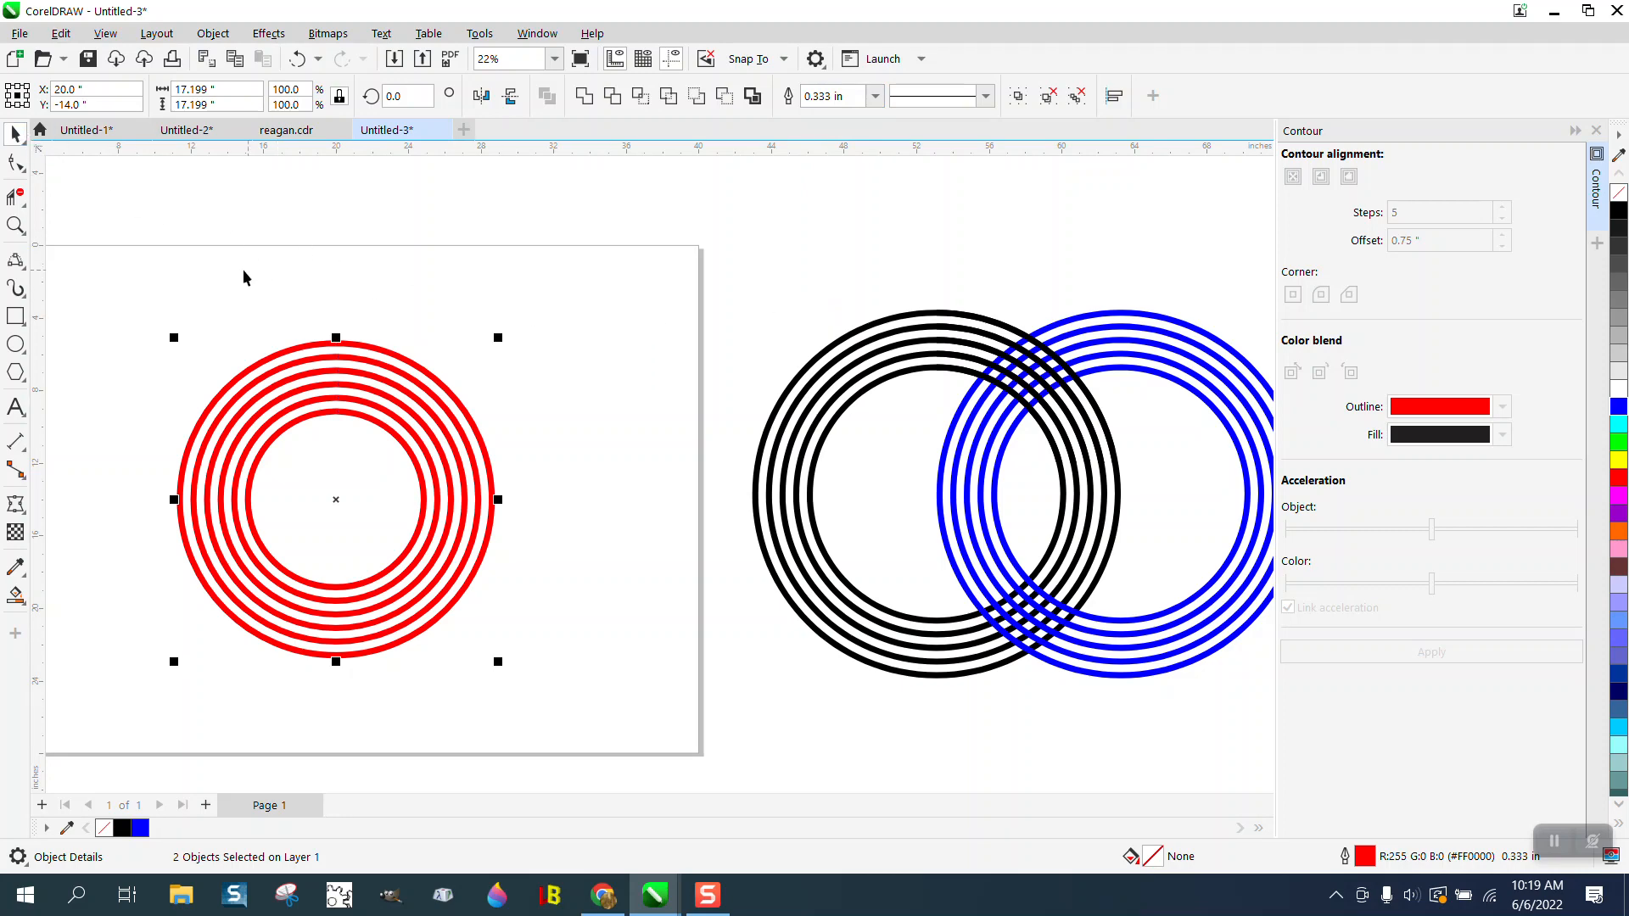
# - Group the red rings and place an overlapping copy about 9.7 inches to the right, with a blue outline and no fill
pyautogui.moveTo(158, 296); pyautogui.dragTo(629, 729)
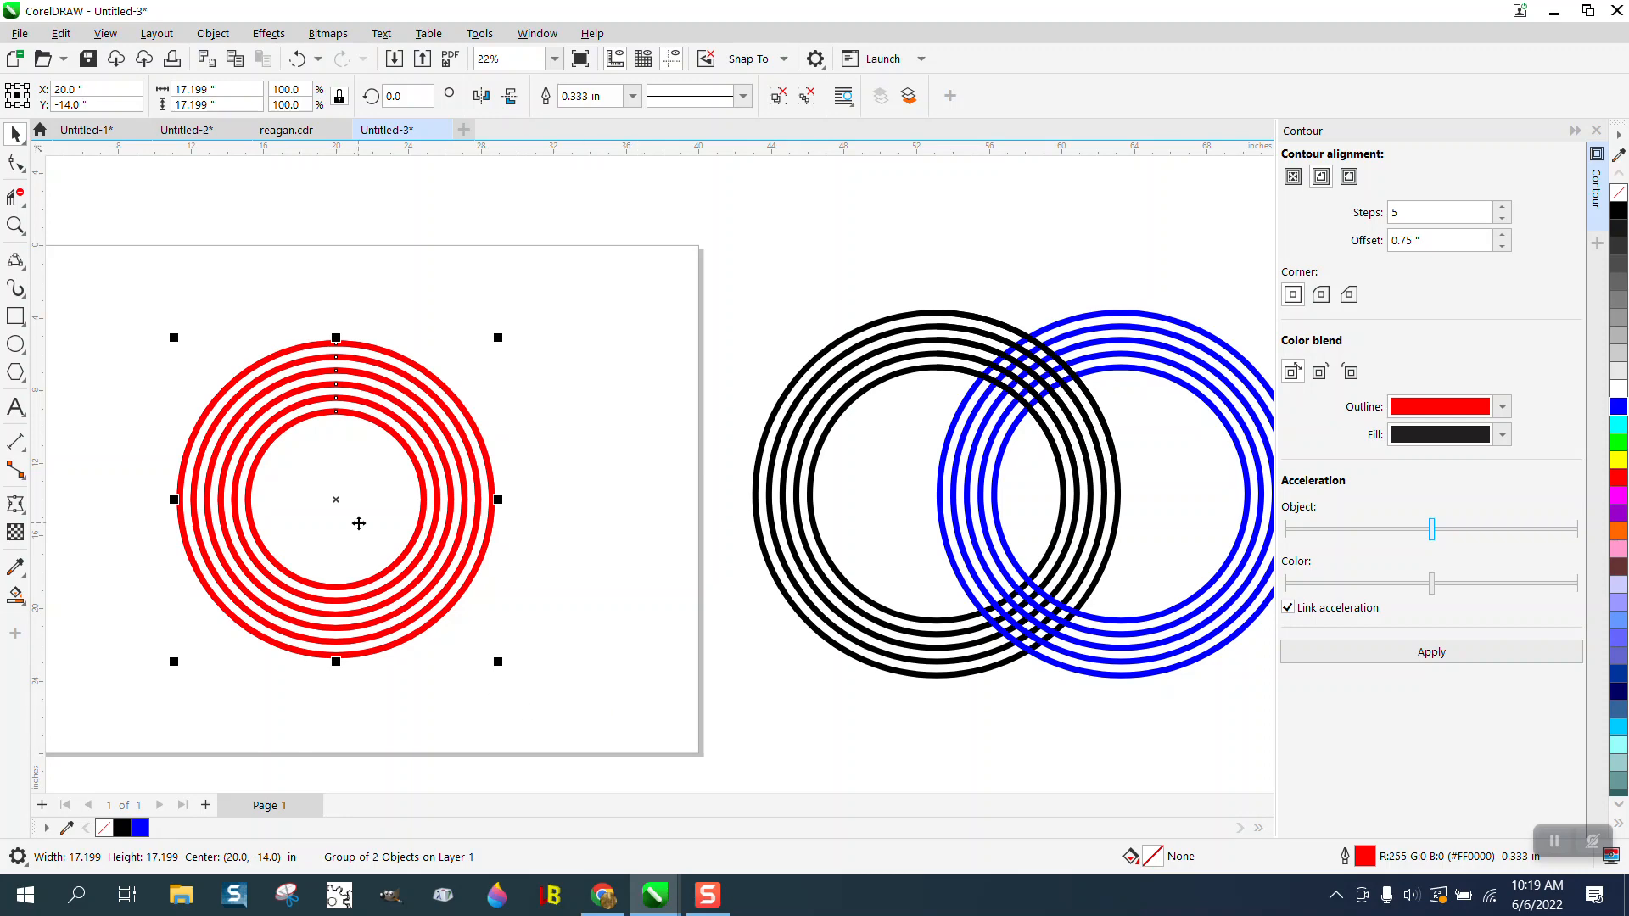
pyautogui.moveTo(342, 502); pyautogui.dragTo(558, 490)
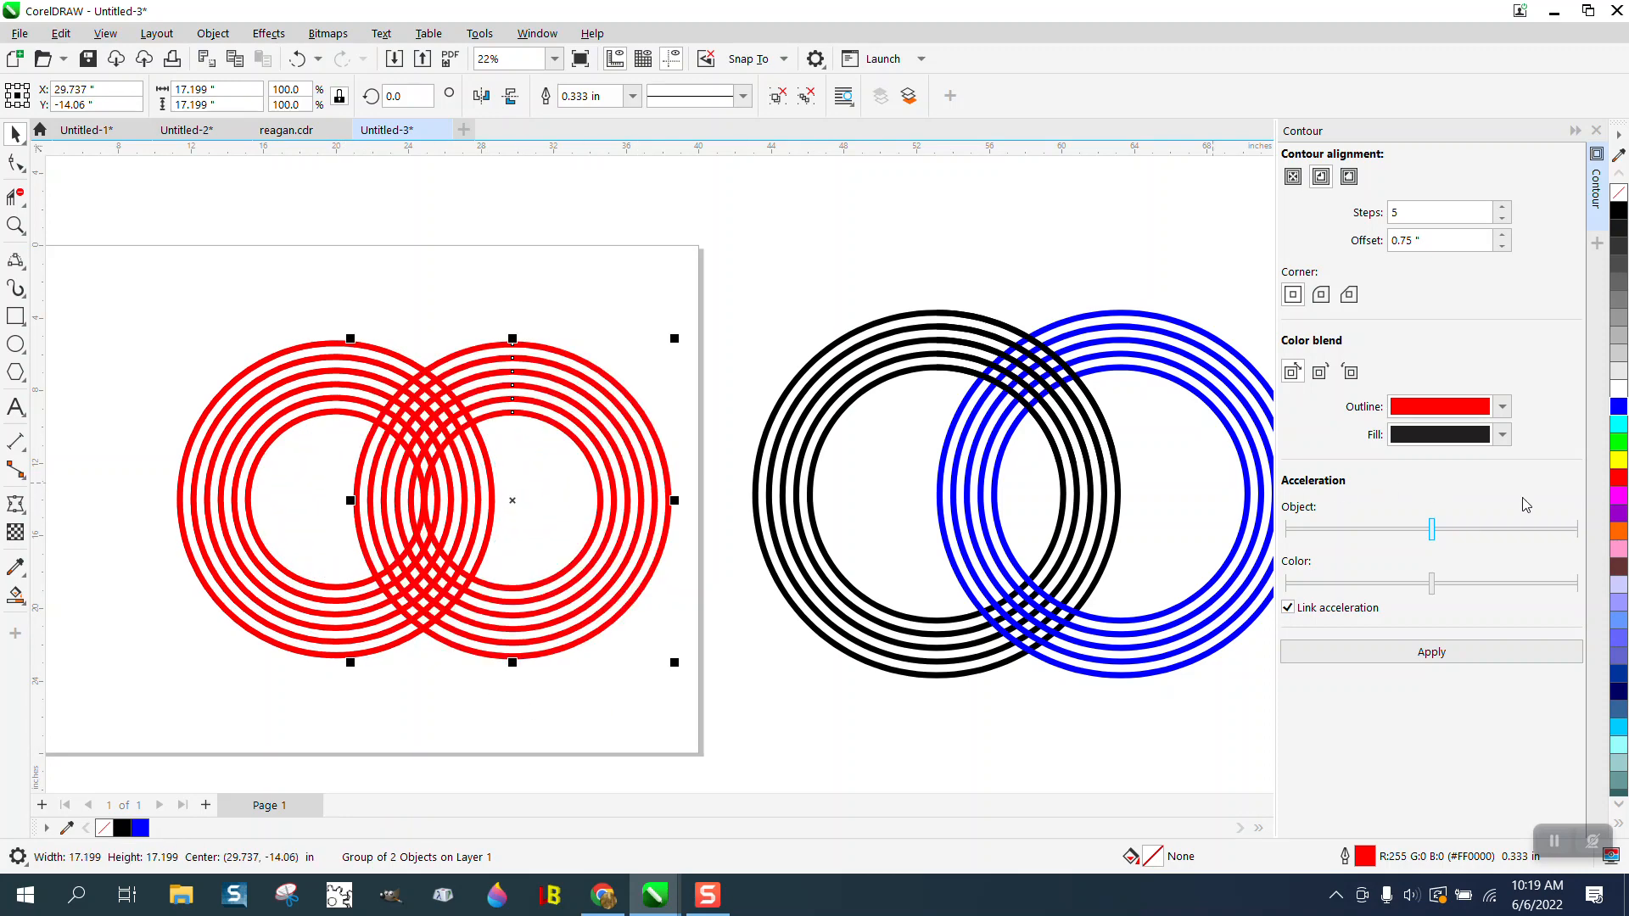
pyautogui.click(1623, 411)
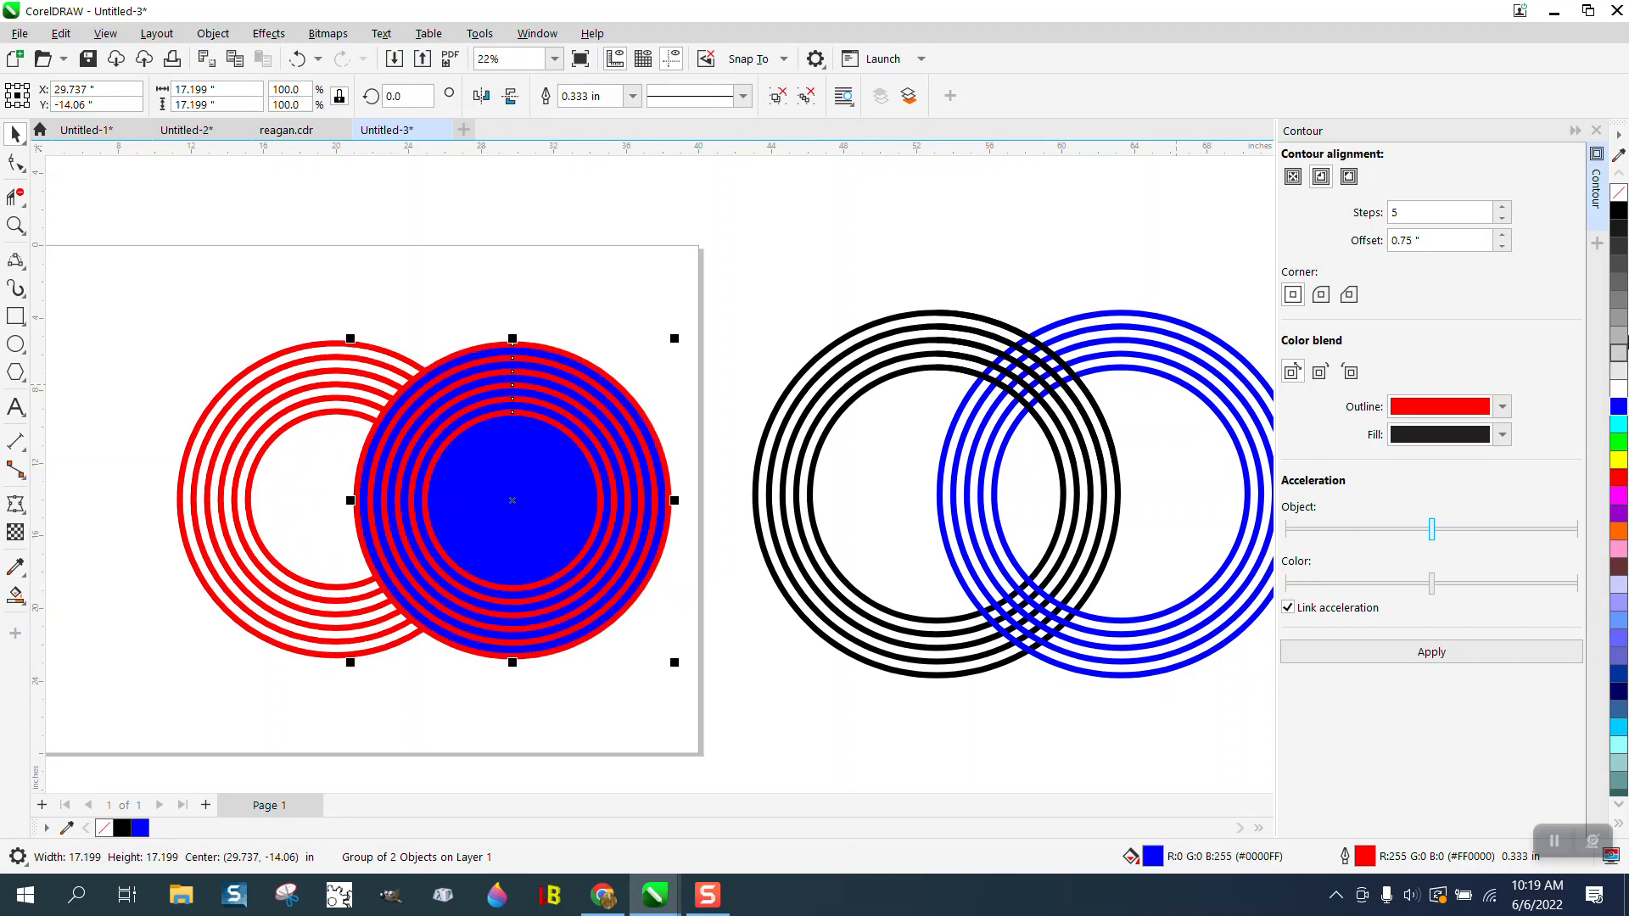
pyautogui.click(1619, 195)
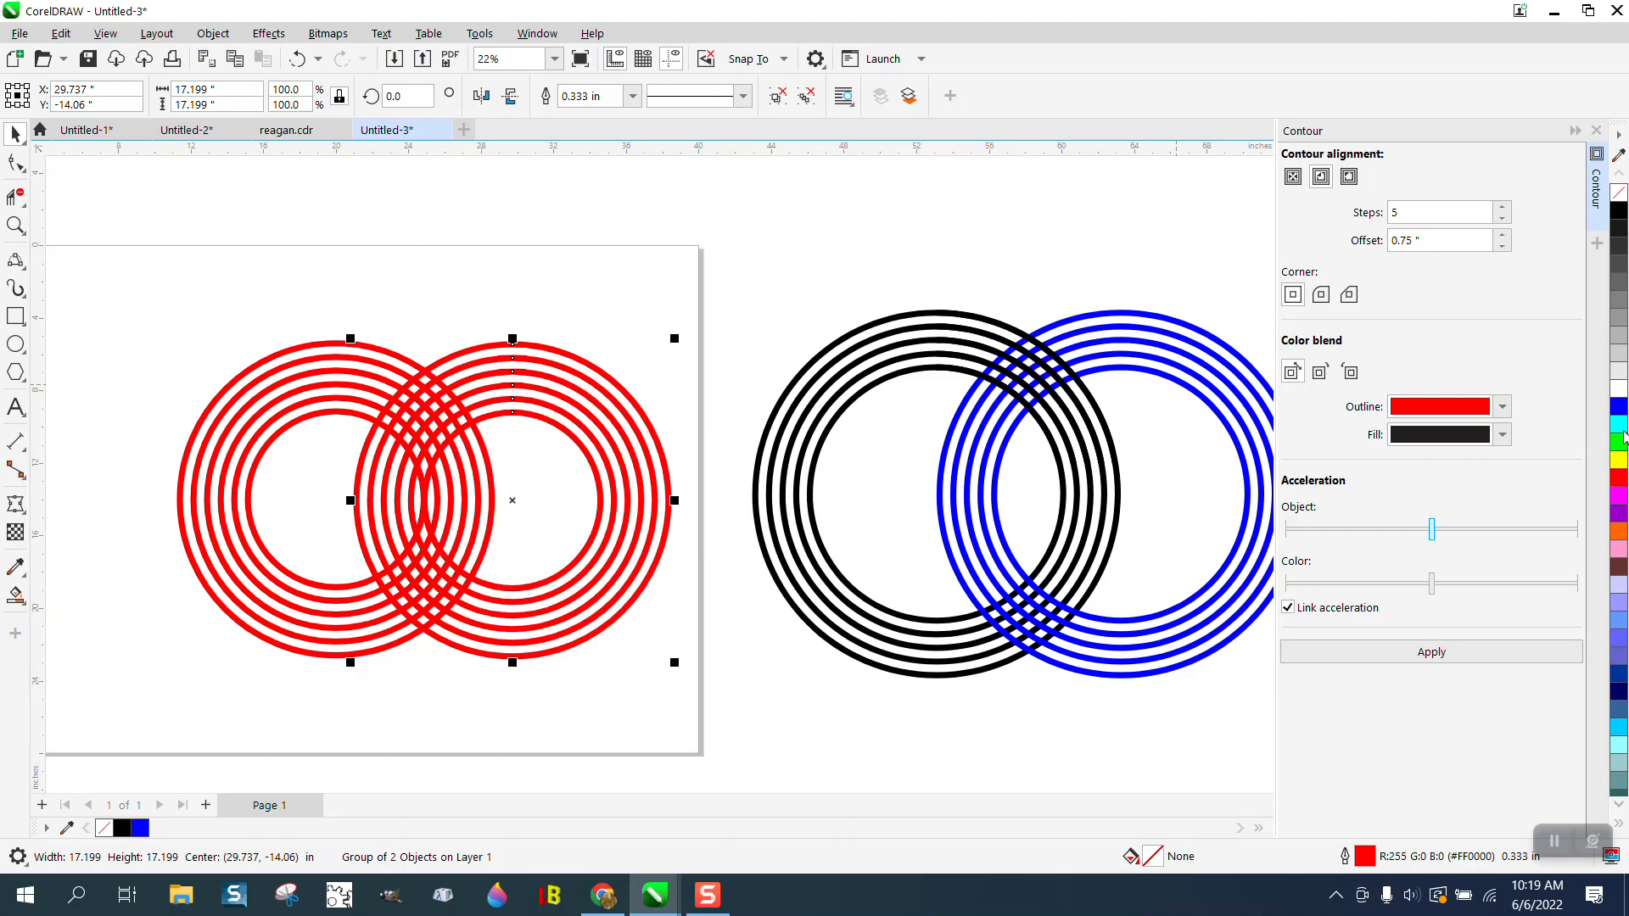
pyautogui.rightClick(1622, 411)
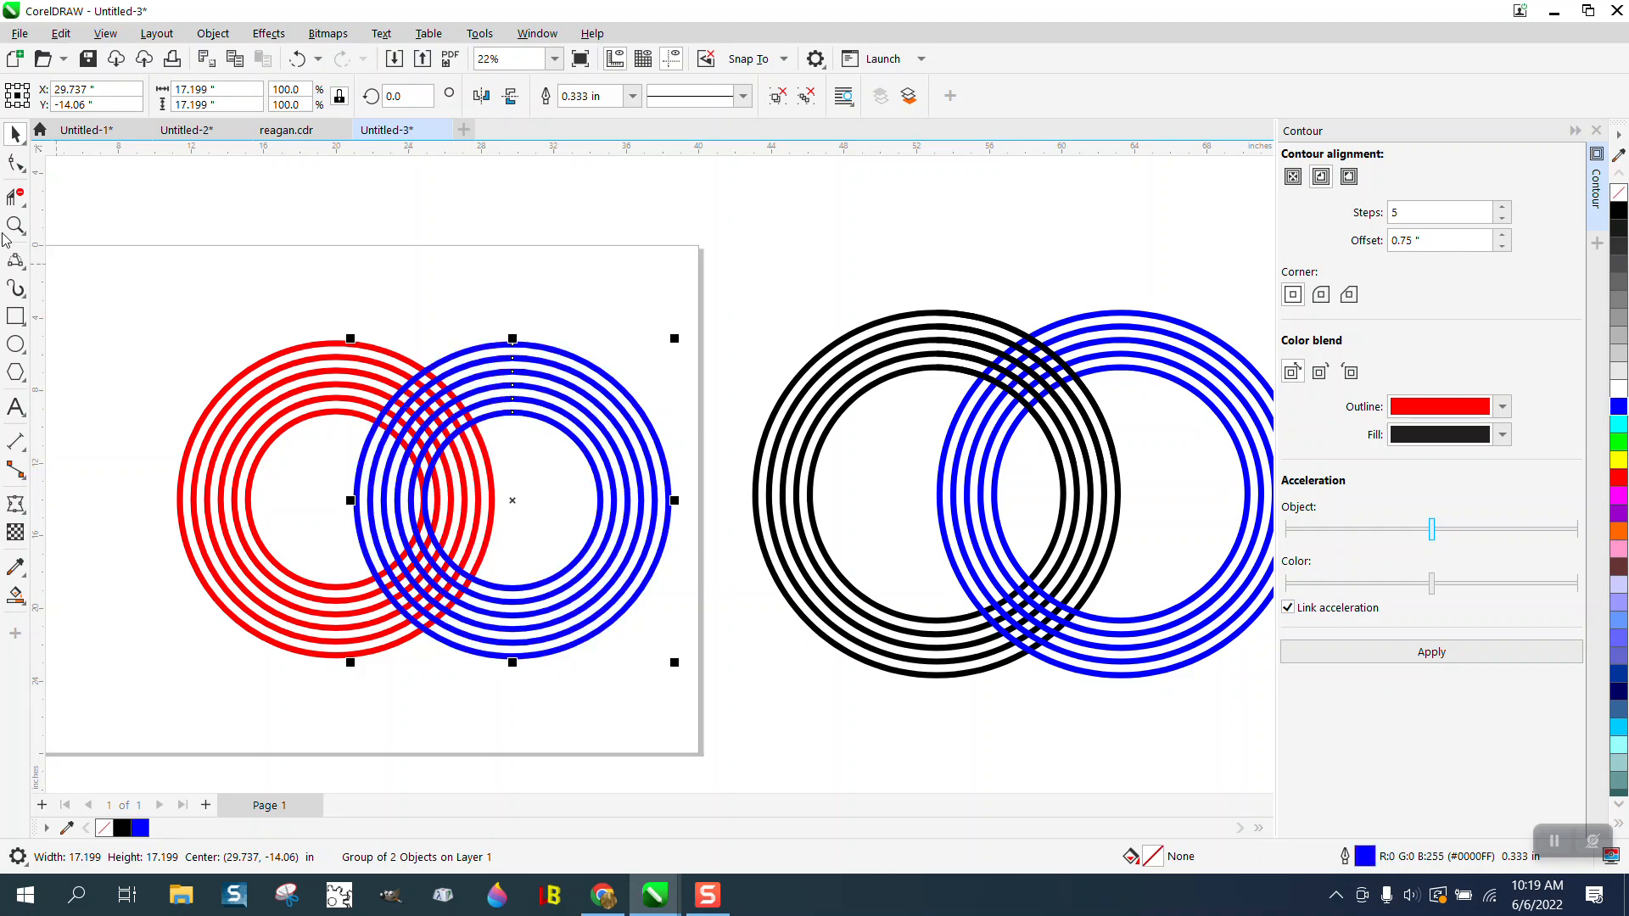
# - Intersect the red rings with a rectangle of about 10.6 by 10.1 inches over the upper overlap, and move the resulting piece aside
pyautogui.click(15, 316)
pyautogui.moveTo(321, 318); pyautogui.dragTo(513, 500)
pyautogui.click(17, 136)
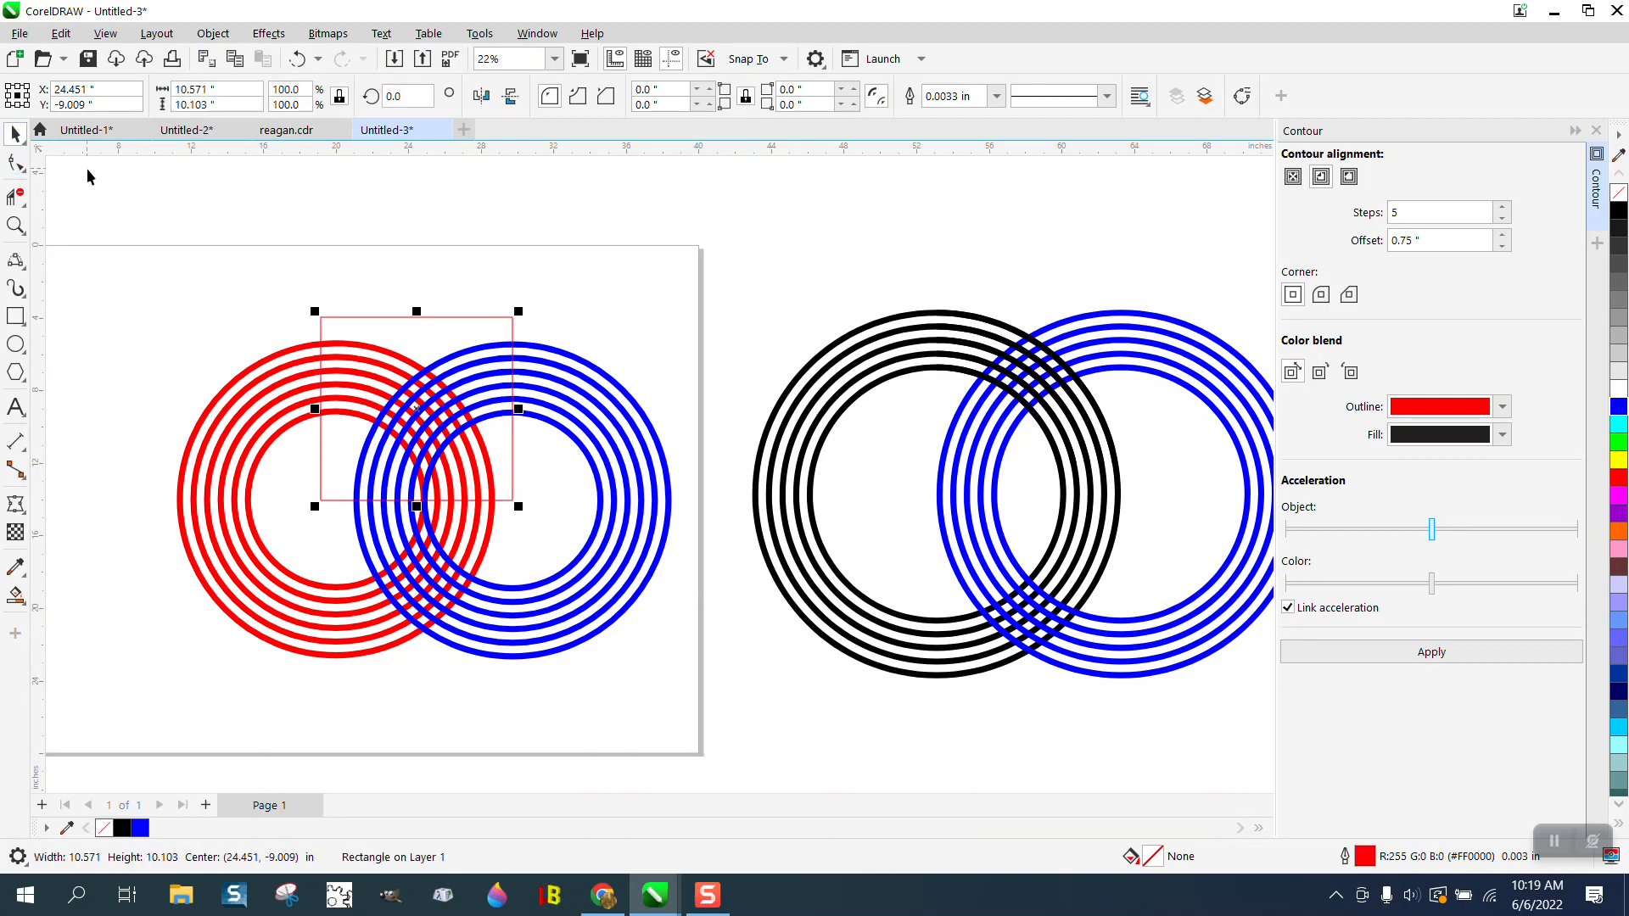
pyautogui.keyDown('shift'); pyautogui.click(265, 363); pyautogui.keyUp('shift')
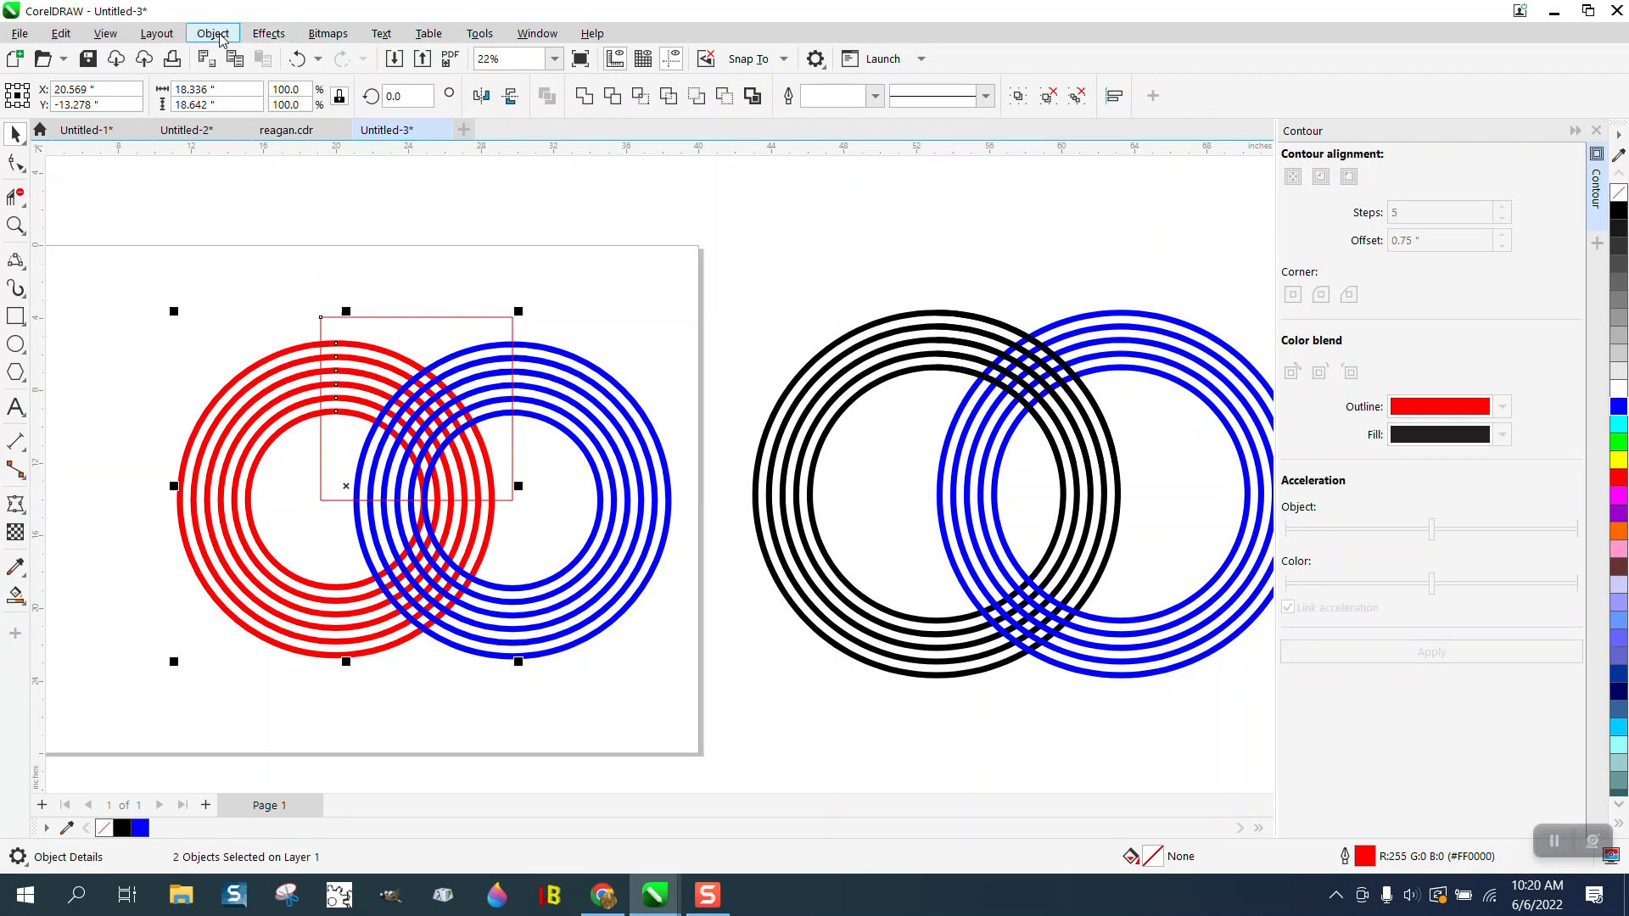
pyautogui.click(641, 102)
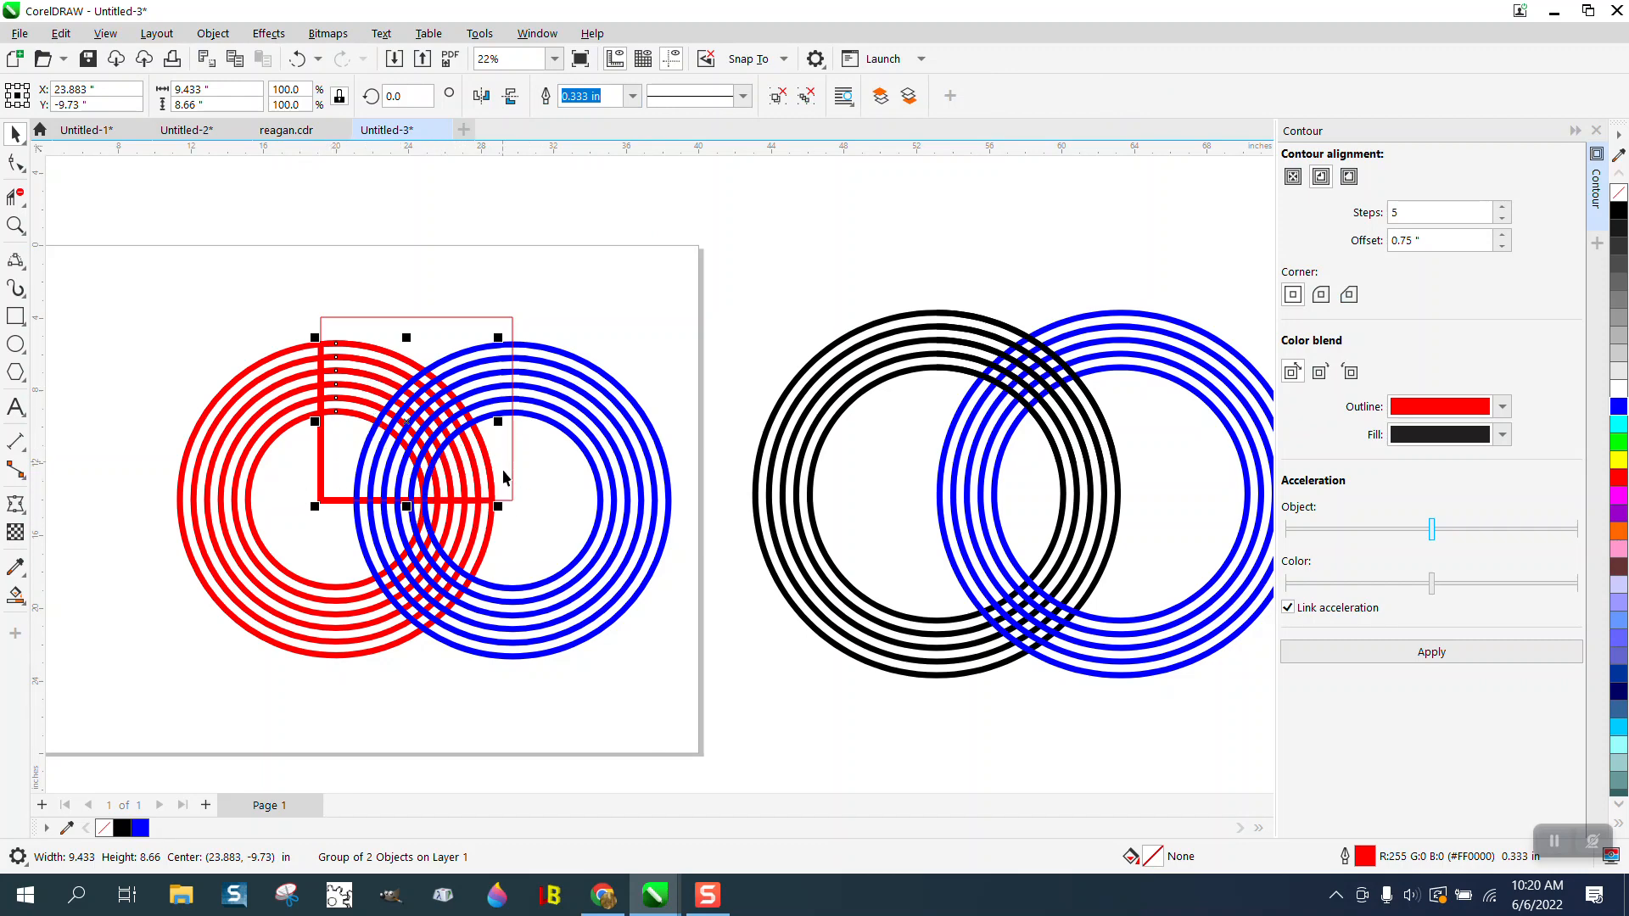
pyautogui.moveTo(406, 422); pyautogui.dragTo(692, 280)
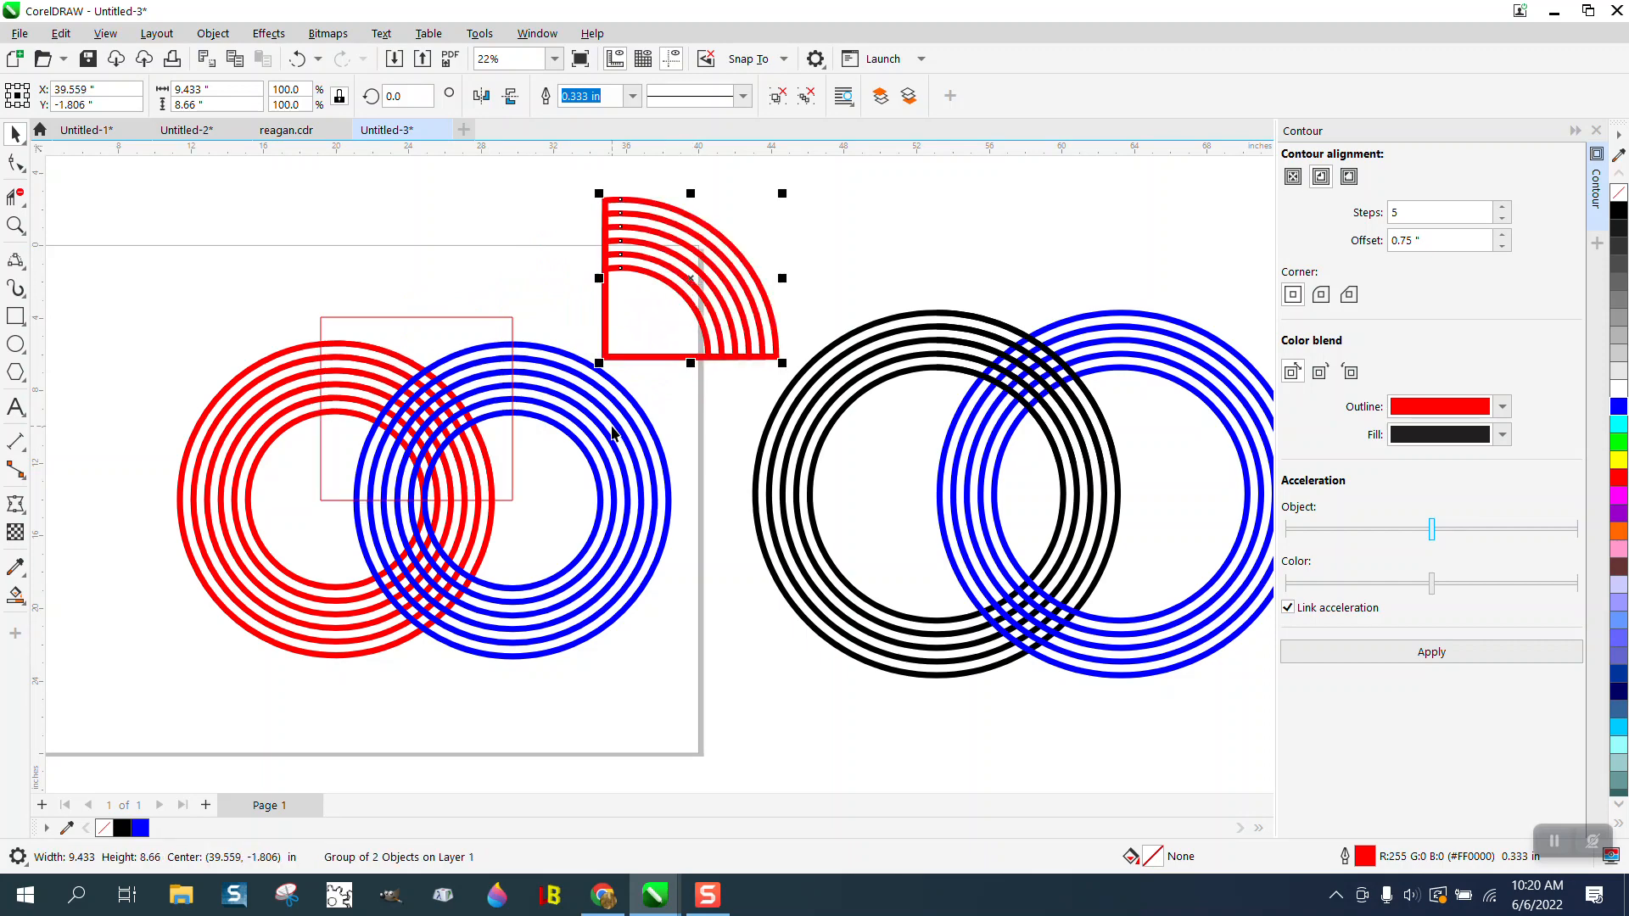
# - Delete the intersected piece, the blue rings, the rectangle and the red rings from the page area
pyautogui.press('Delete')
pyautogui.click(597, 433)
pyautogui.press('Delete')
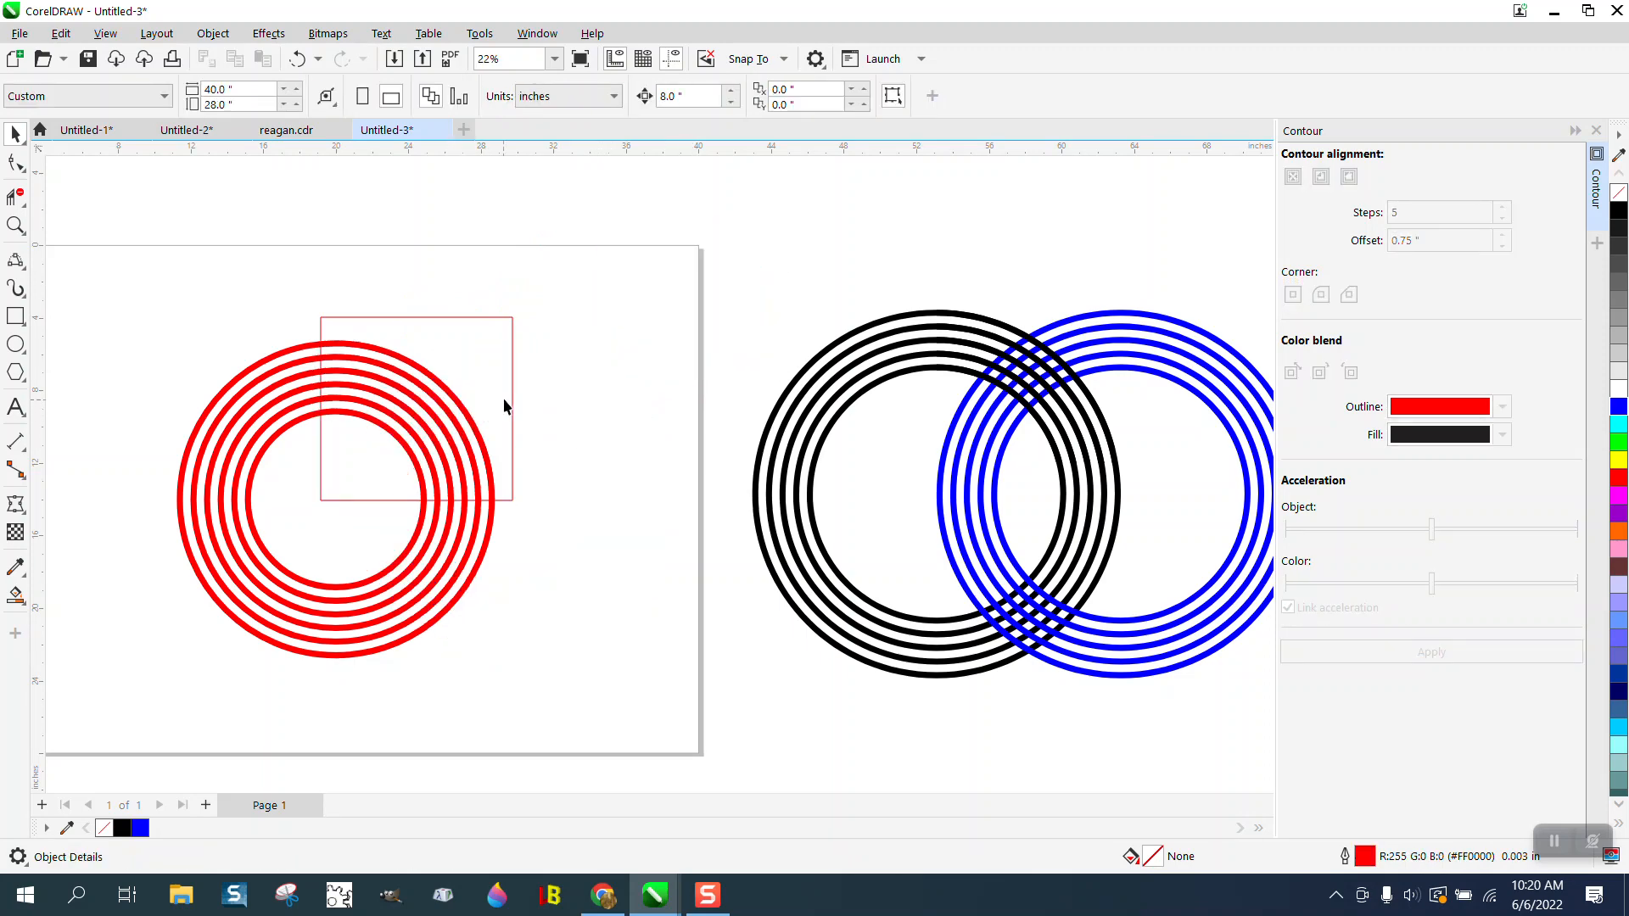
pyautogui.click(511, 405)
pyautogui.press('Delete')
pyautogui.click(476, 418)
pyautogui.press('Delete')
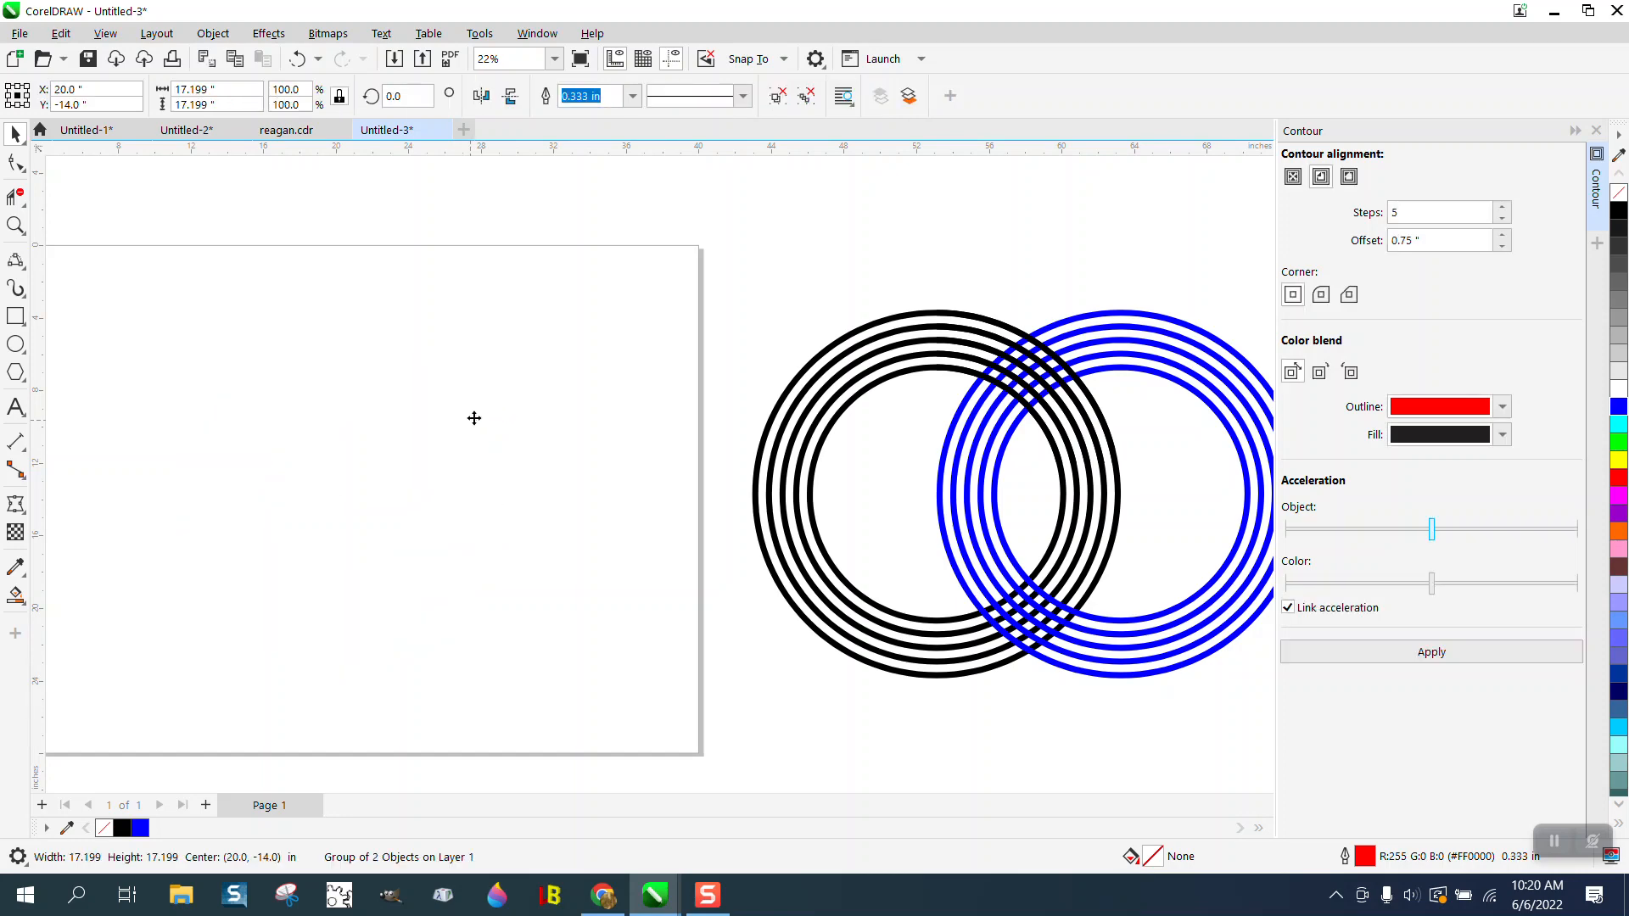
# - Draw a circle about 17.87 inches wide centered on the page and give it a 0.5-inch outline
pyautogui.click(15, 344)
pyautogui.moveTo(469, 357); pyautogui.dragTo(182, 599)
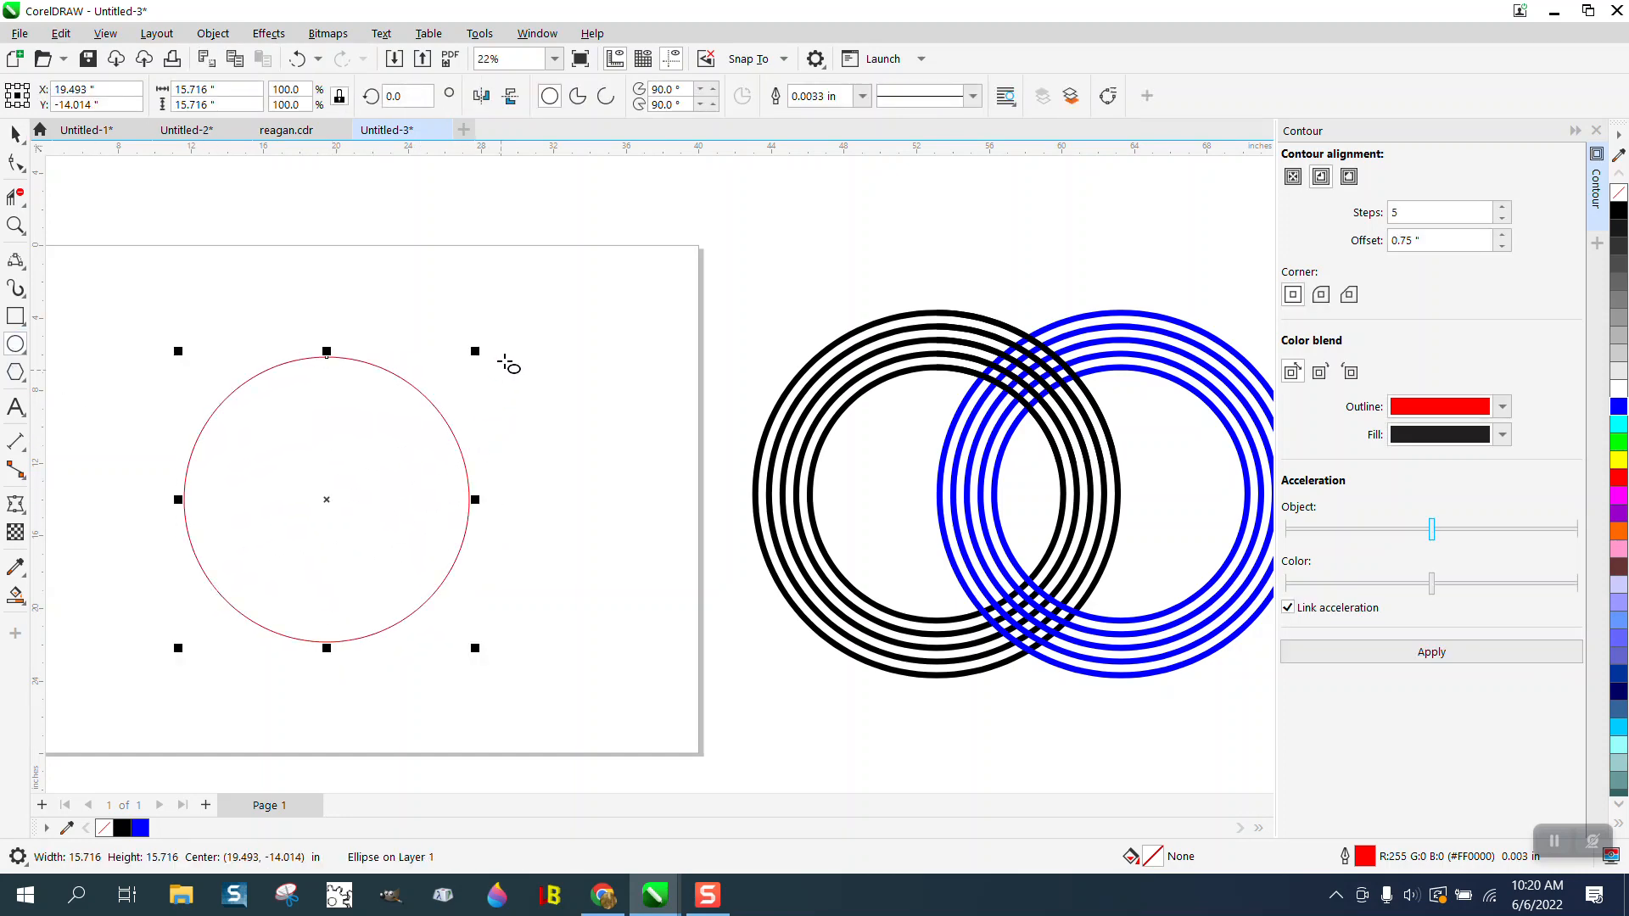
pyautogui.moveTo(475, 348); pyautogui.dragTo(571, 313)
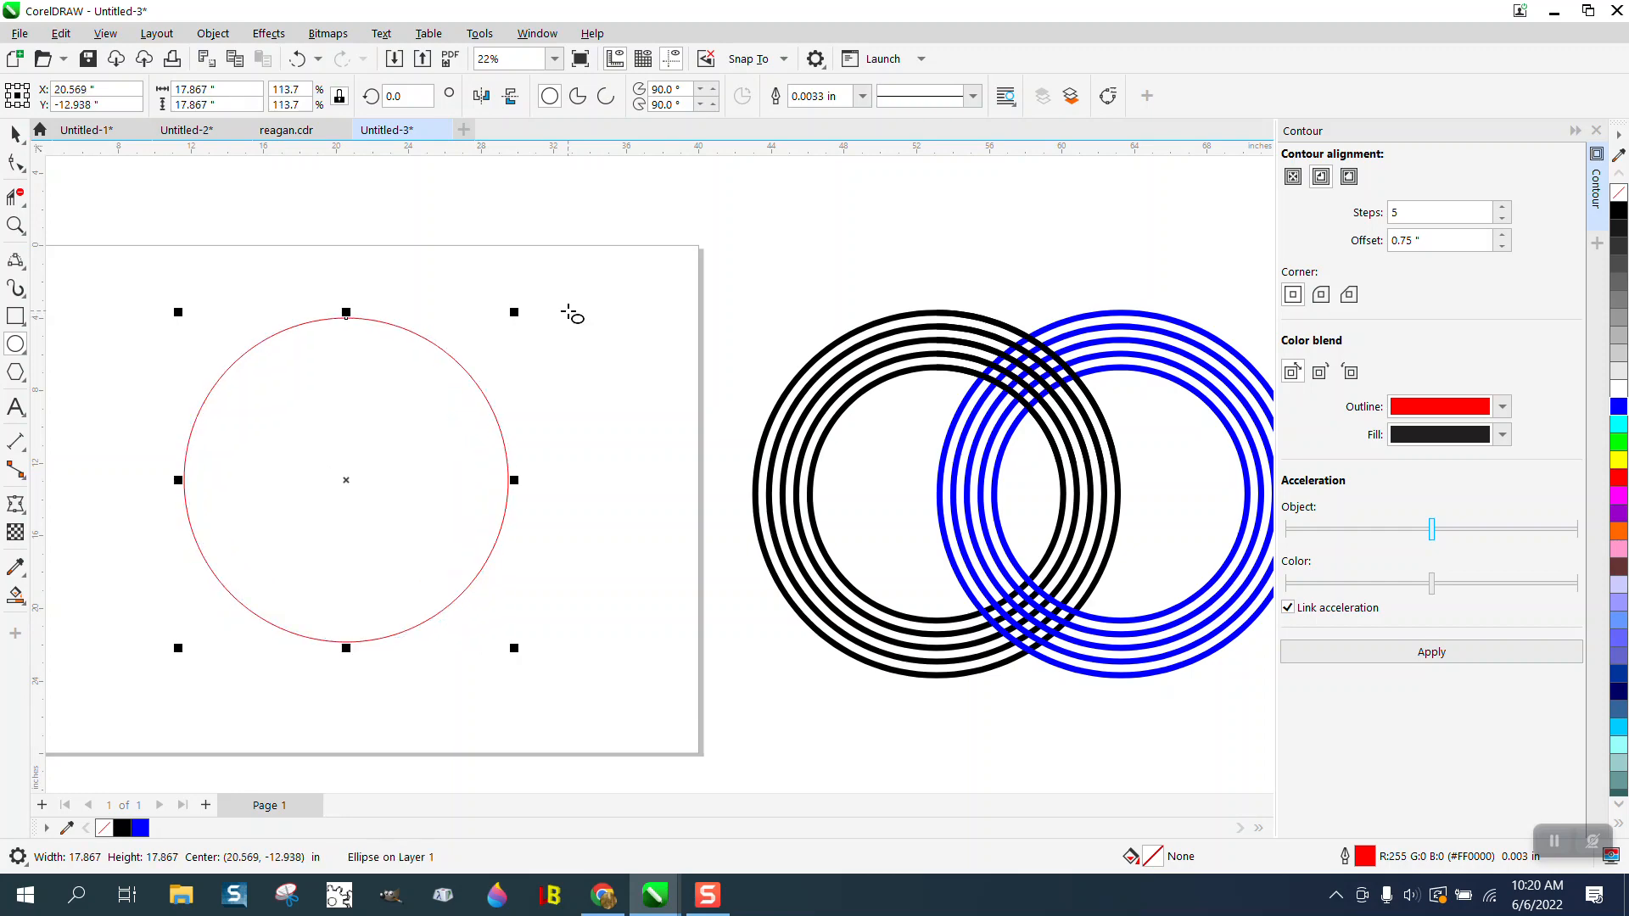
pyautogui.click(15, 133)
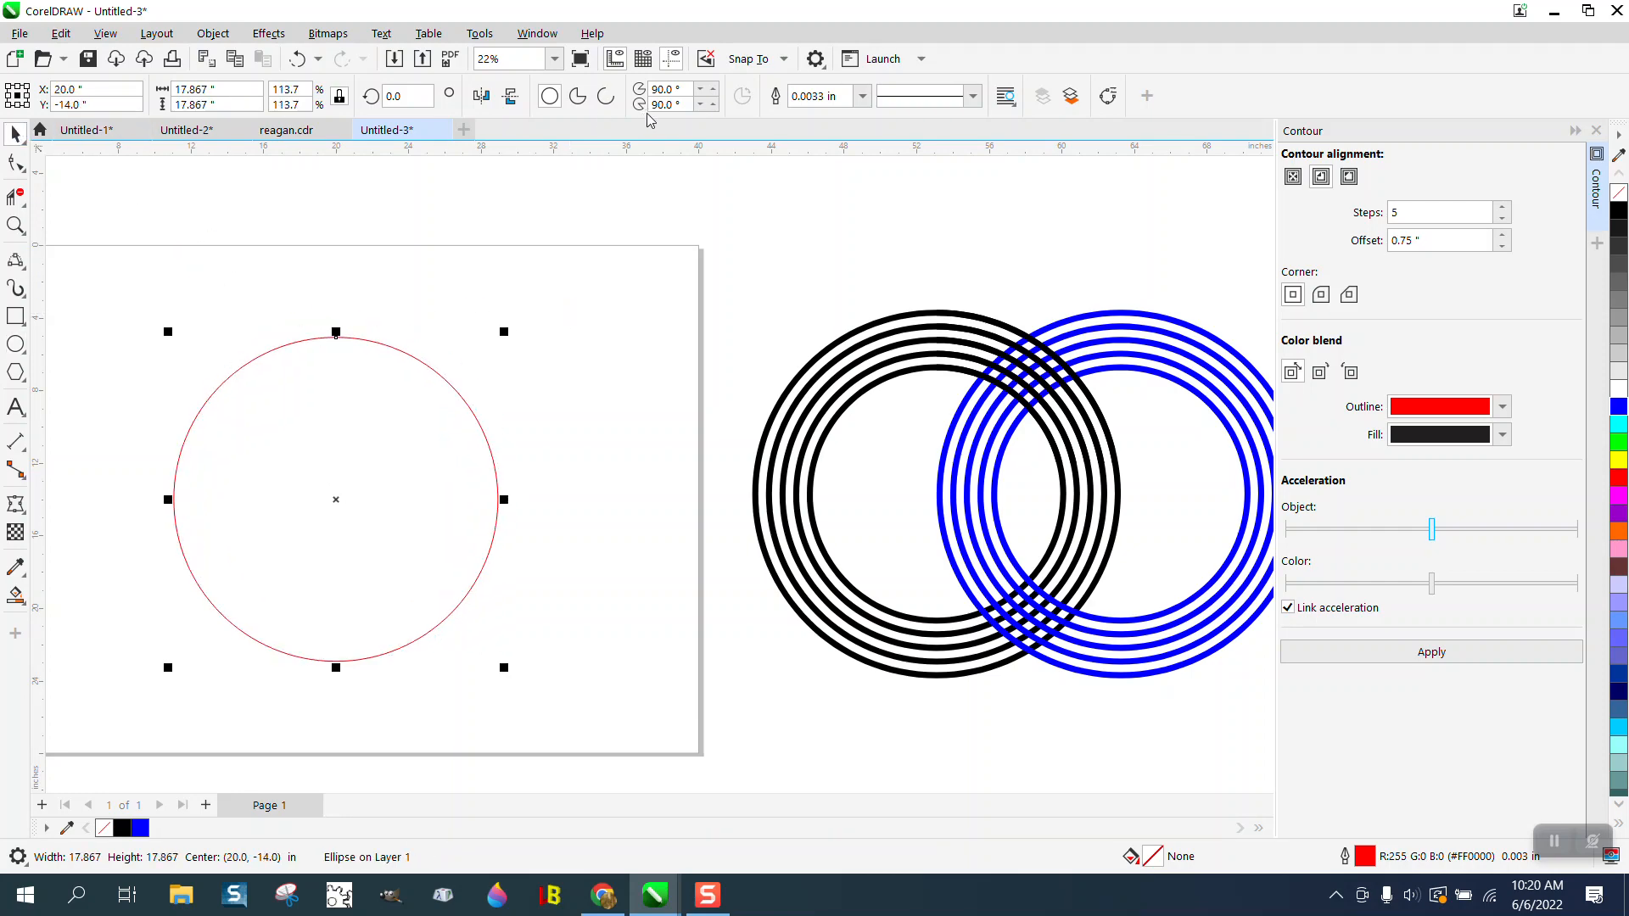
pyautogui.click(862, 97)
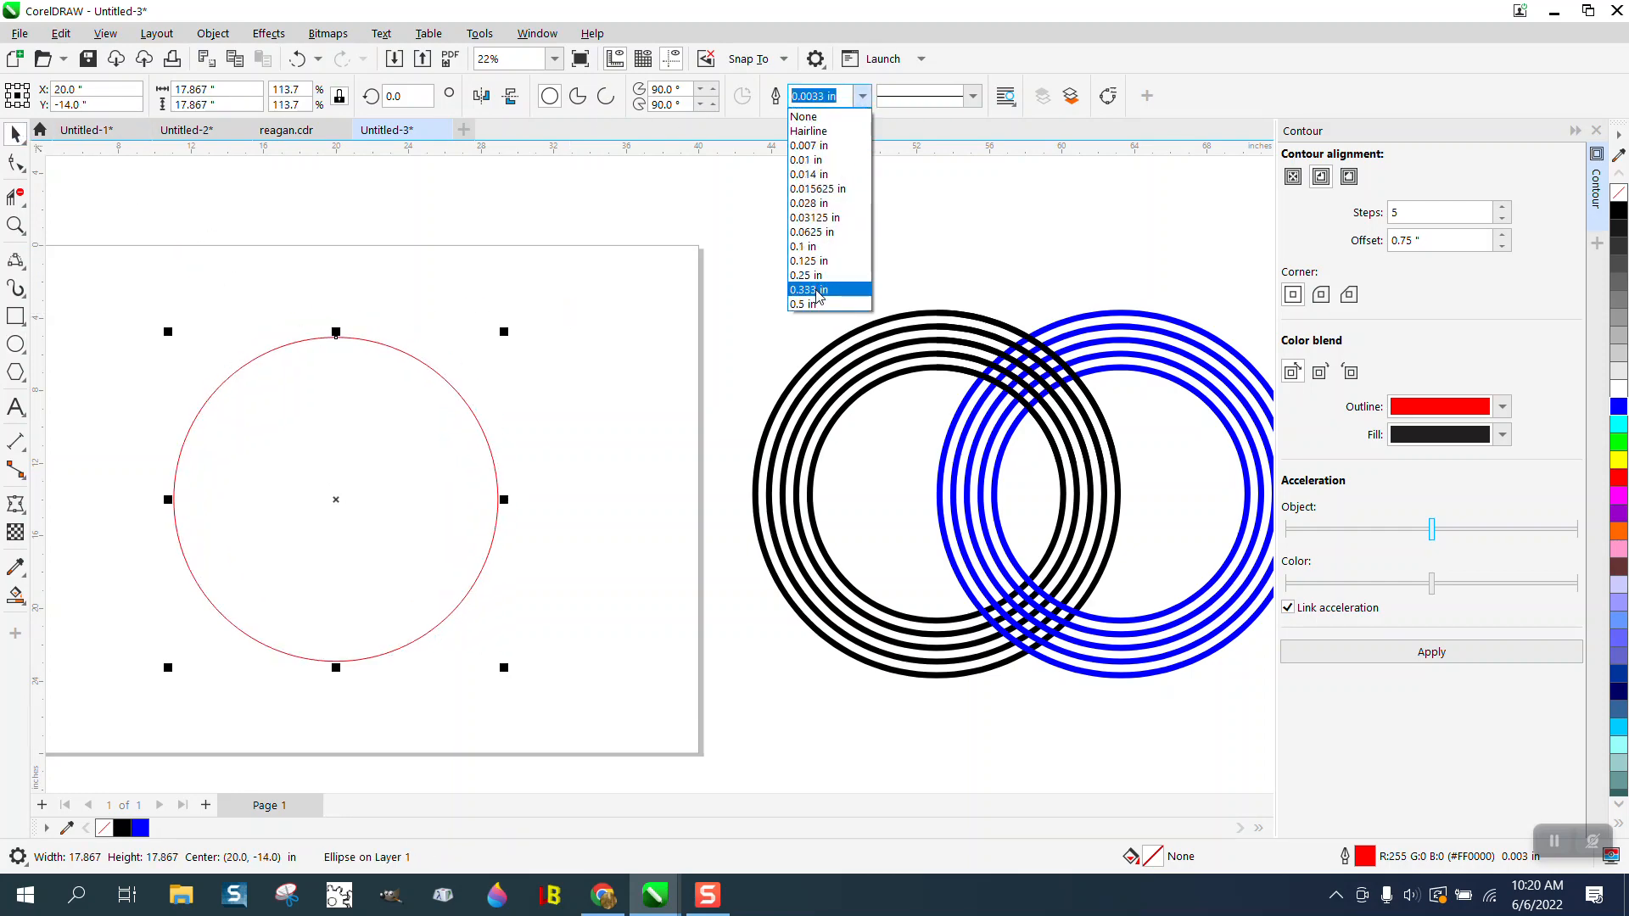
pyautogui.click(807, 305)
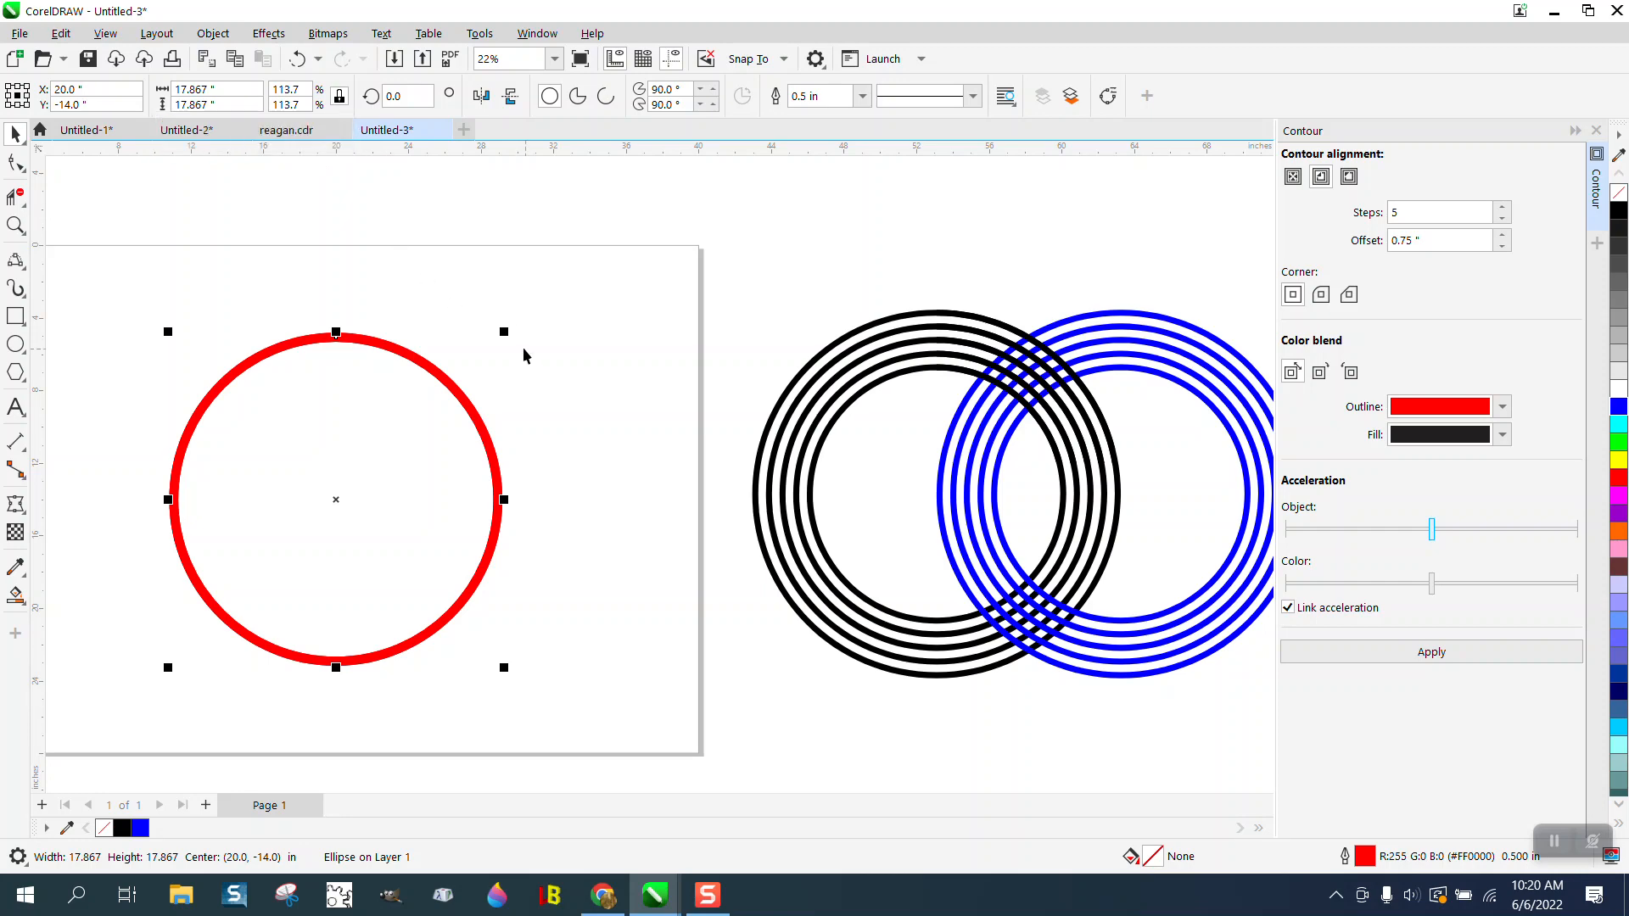
# - Make a smaller concentric copy of the circle about 15.69 inches wide, and repeat the inward copy twice to form four rings
pyautogui.moveTo(505, 331); pyautogui.dragTo(486, 352)
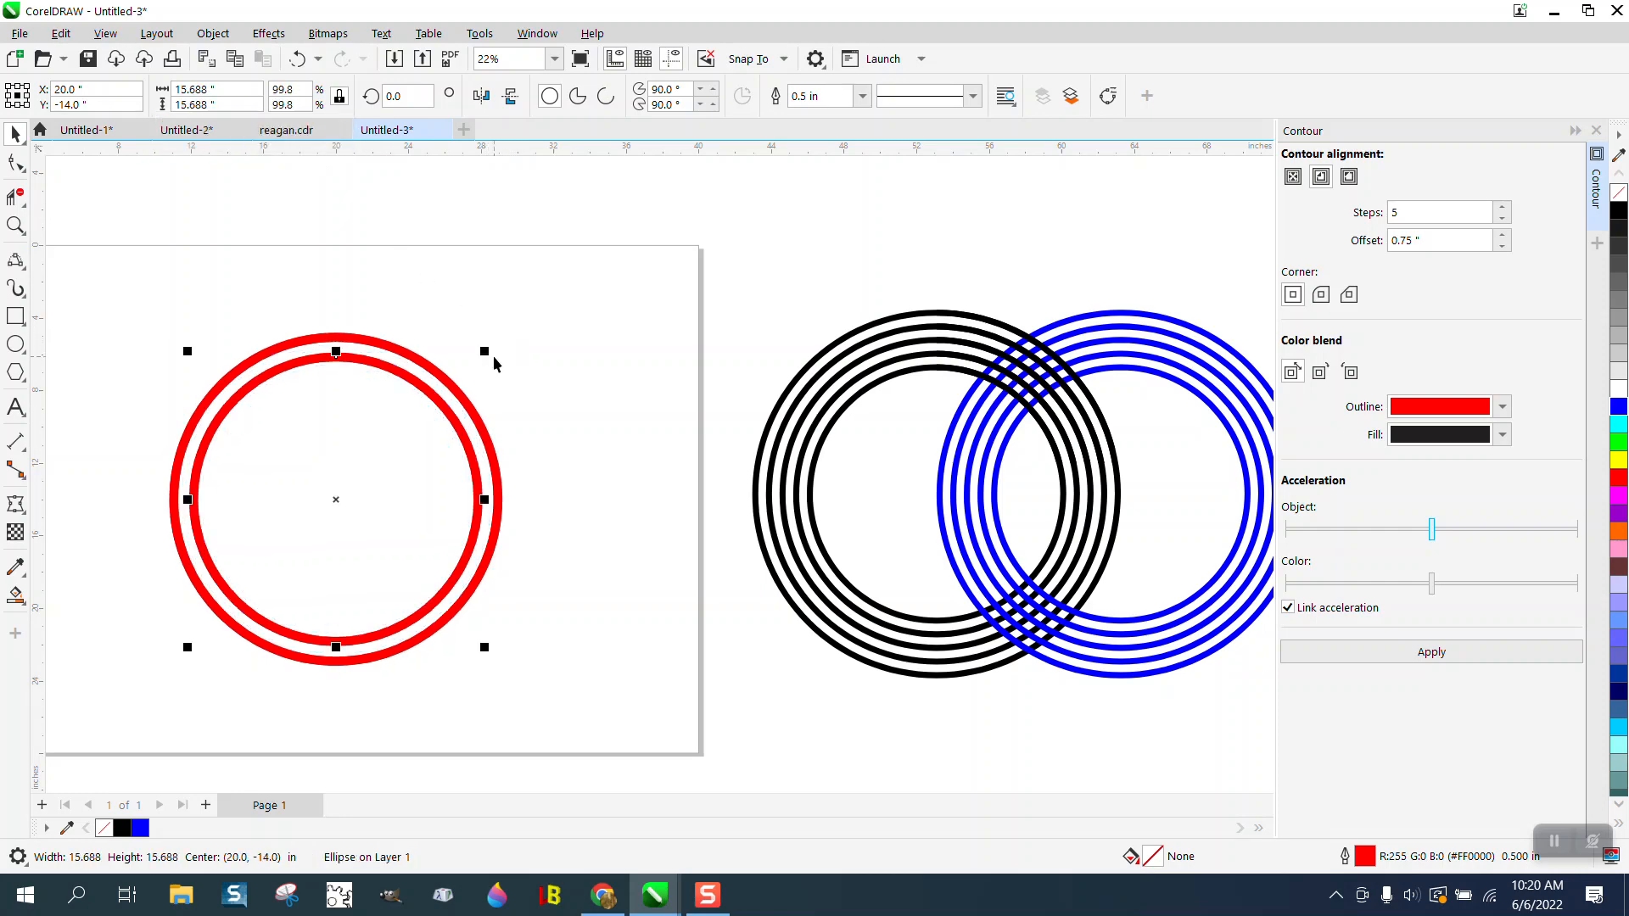
pyautogui.hotkey('ctrl', 'r')
pyautogui.hotkey('ctrl', 'r')
pyautogui.click(456, 355)
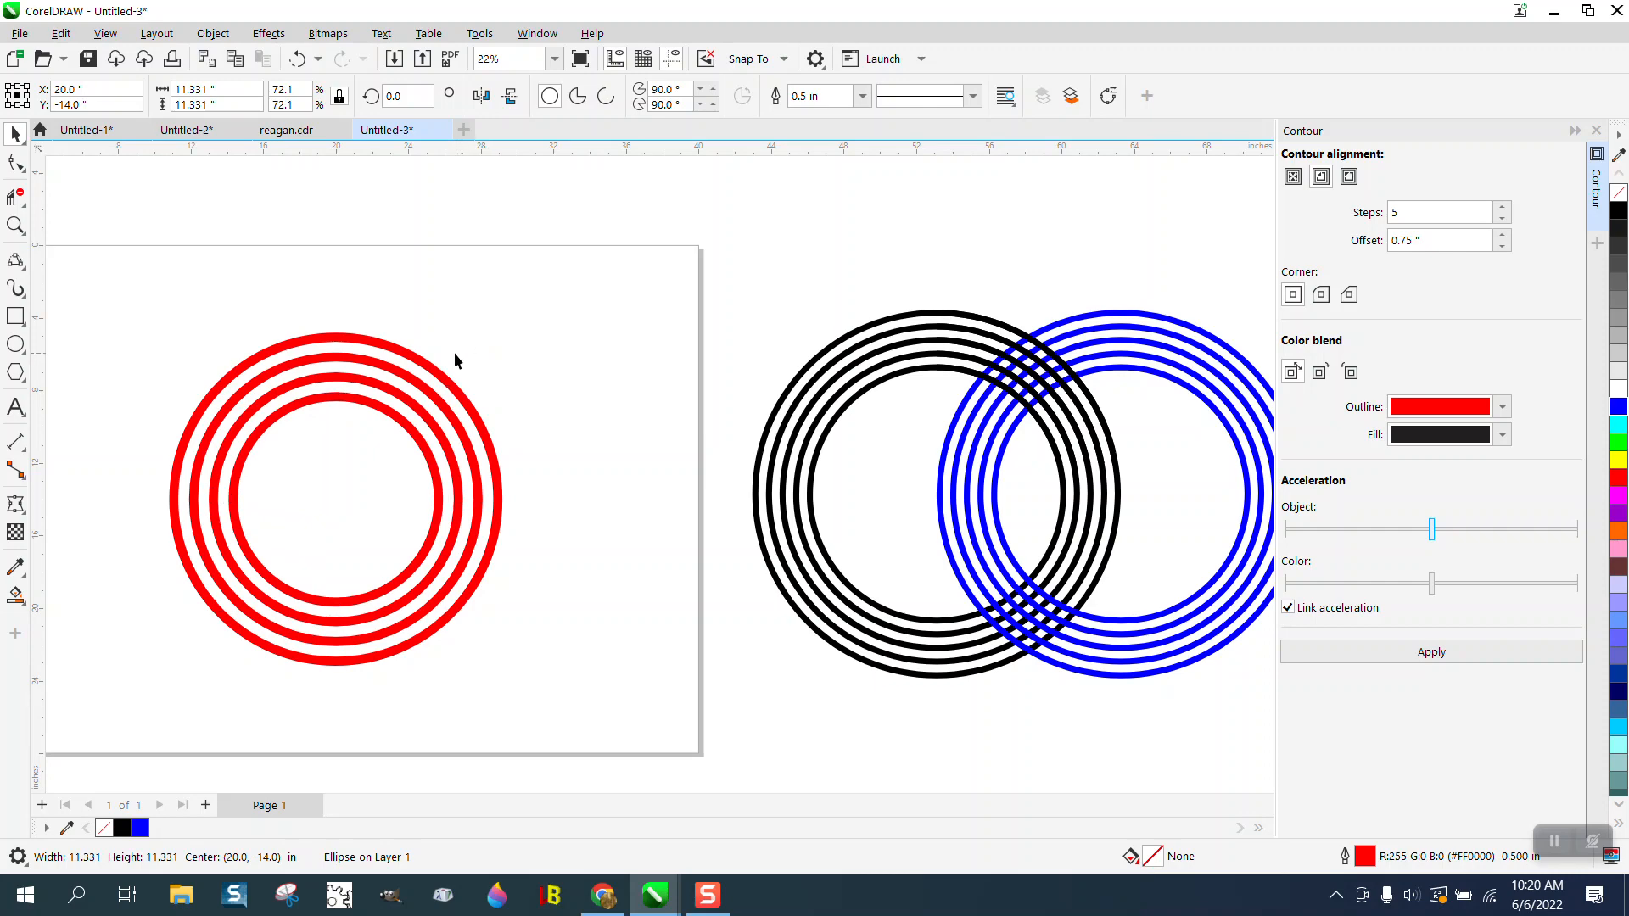
# - Convert the outlines of all four red circles to objects
pyautogui.moveTo(153, 301); pyautogui.dragTo(708, 774)
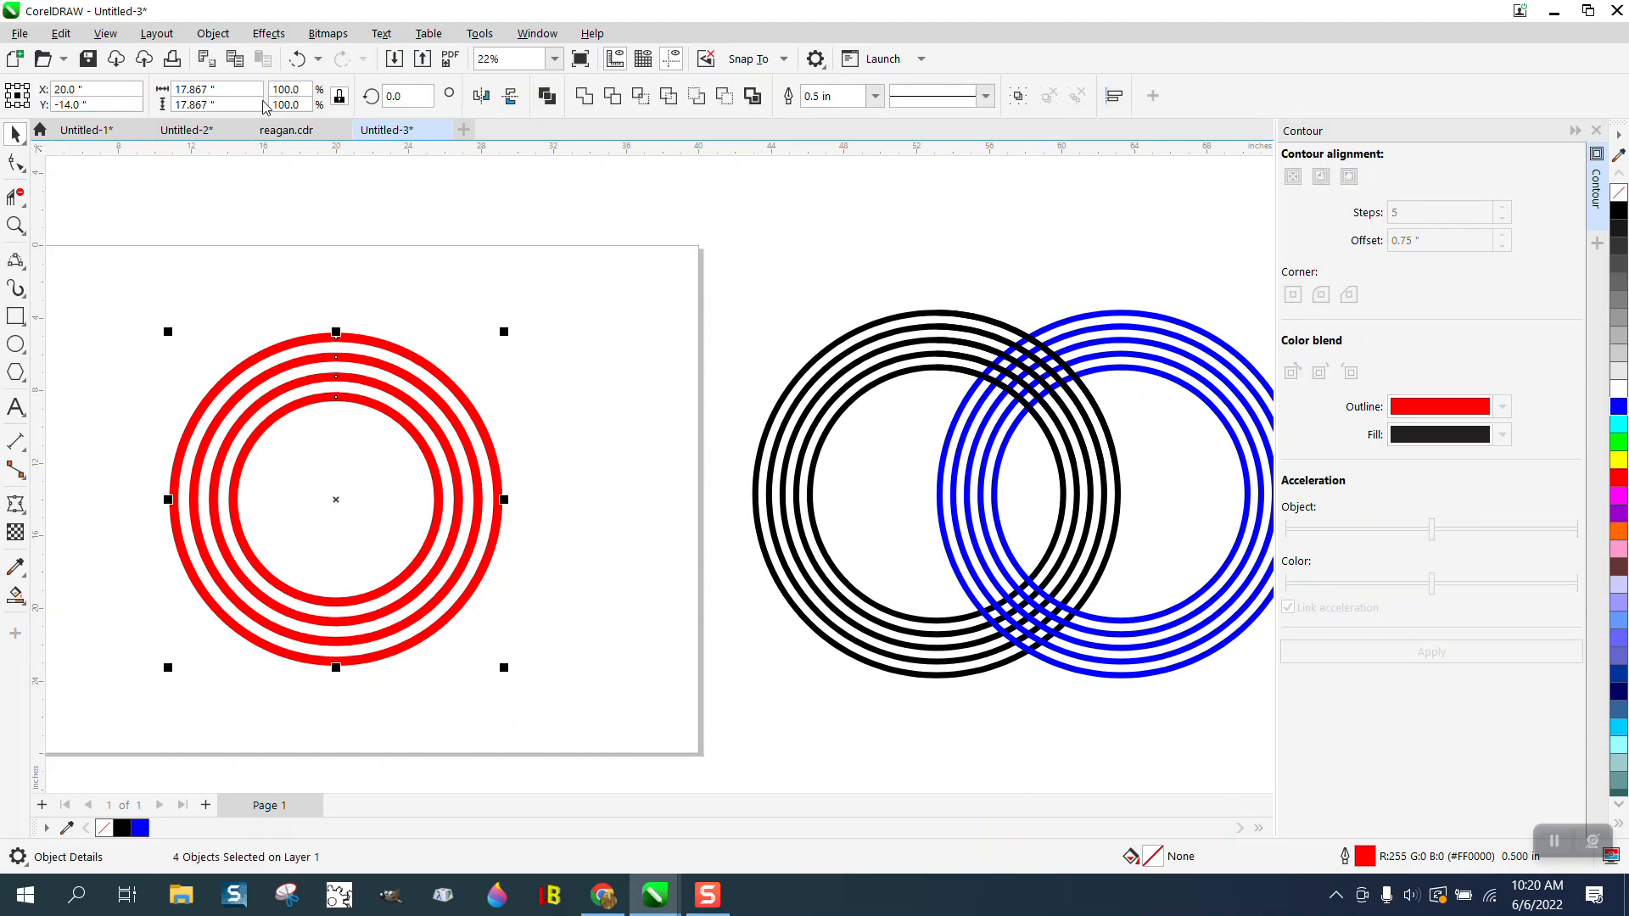
pyautogui.click(213, 33)
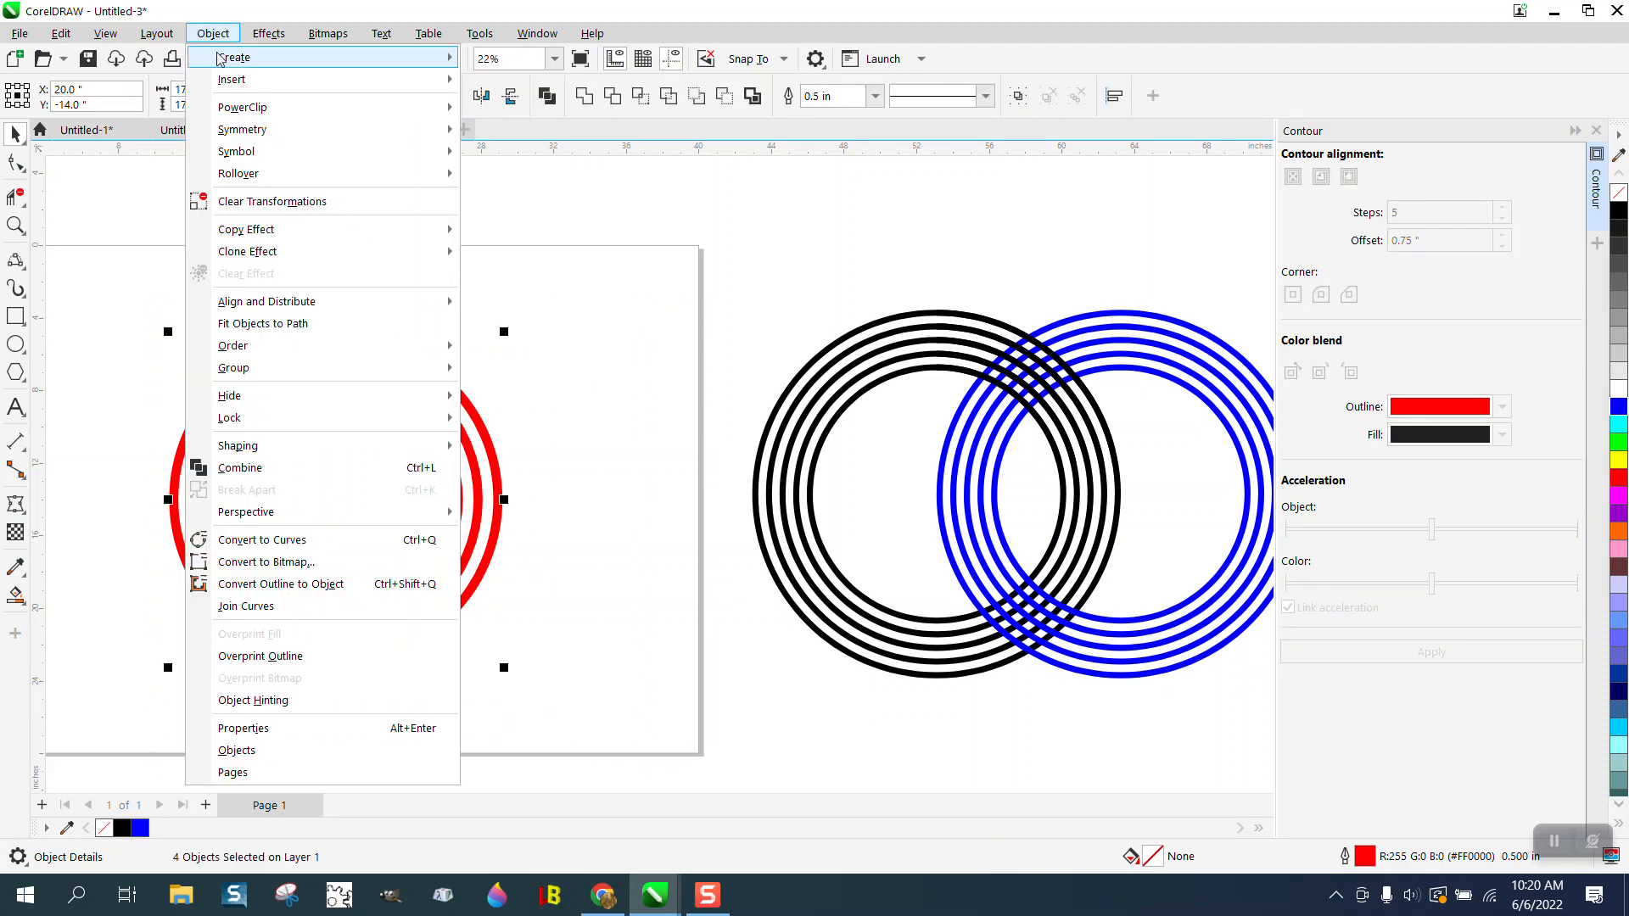
pyautogui.click(294, 585)
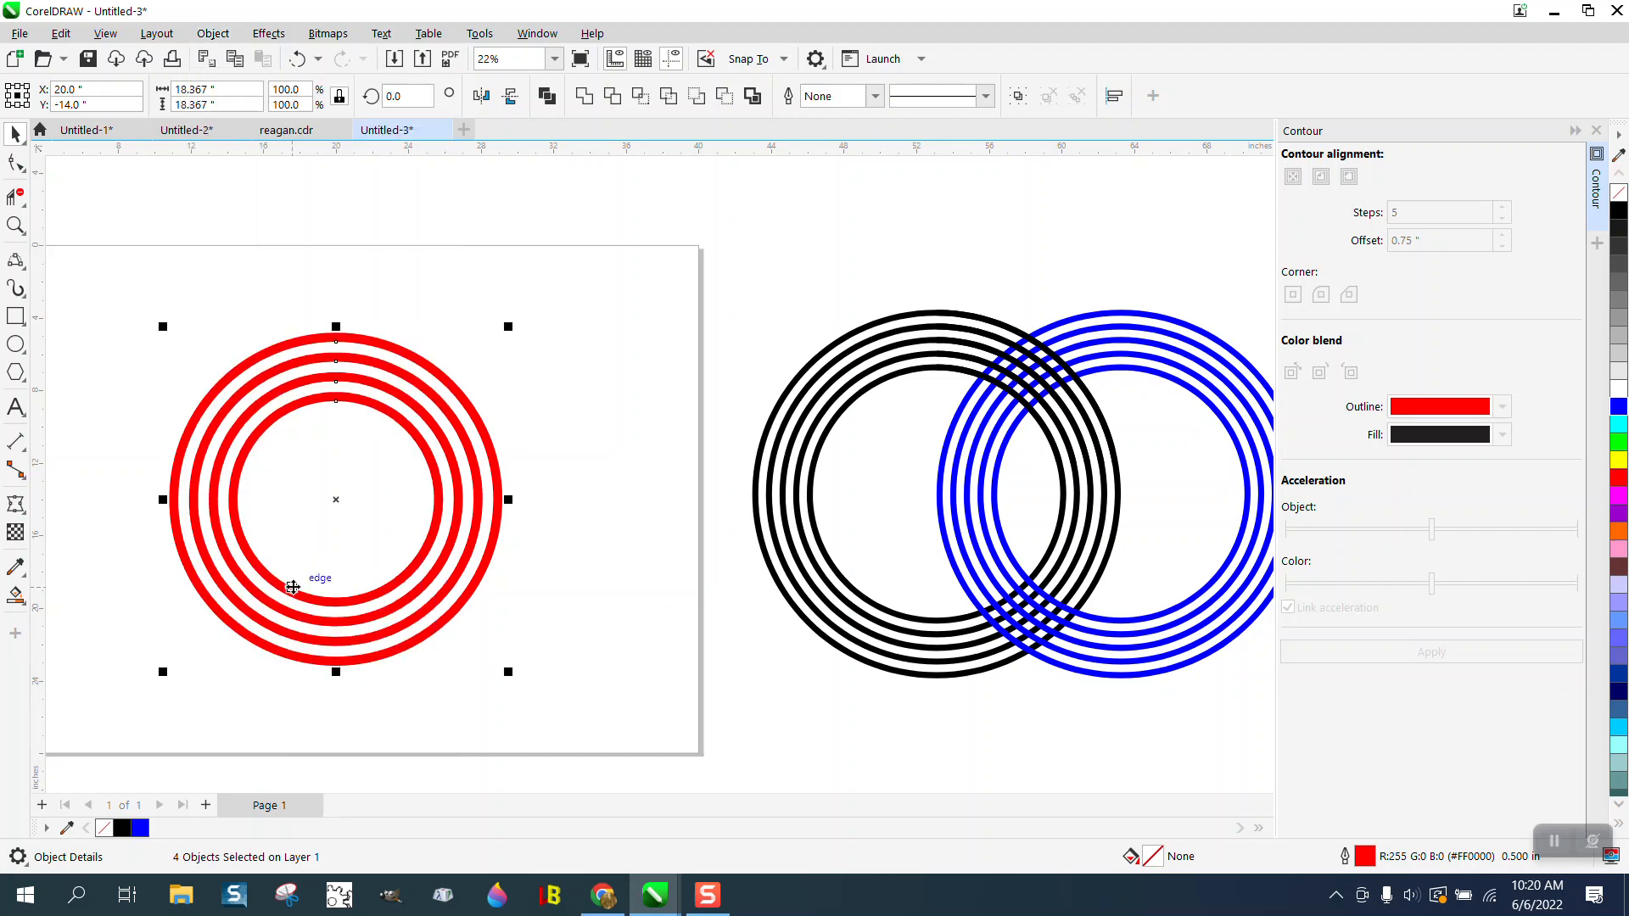
# - Group the four converted red rings and deselect them
pyautogui.moveTo(145, 292); pyautogui.dragTo(650, 728)
pyautogui.click(213, 33)
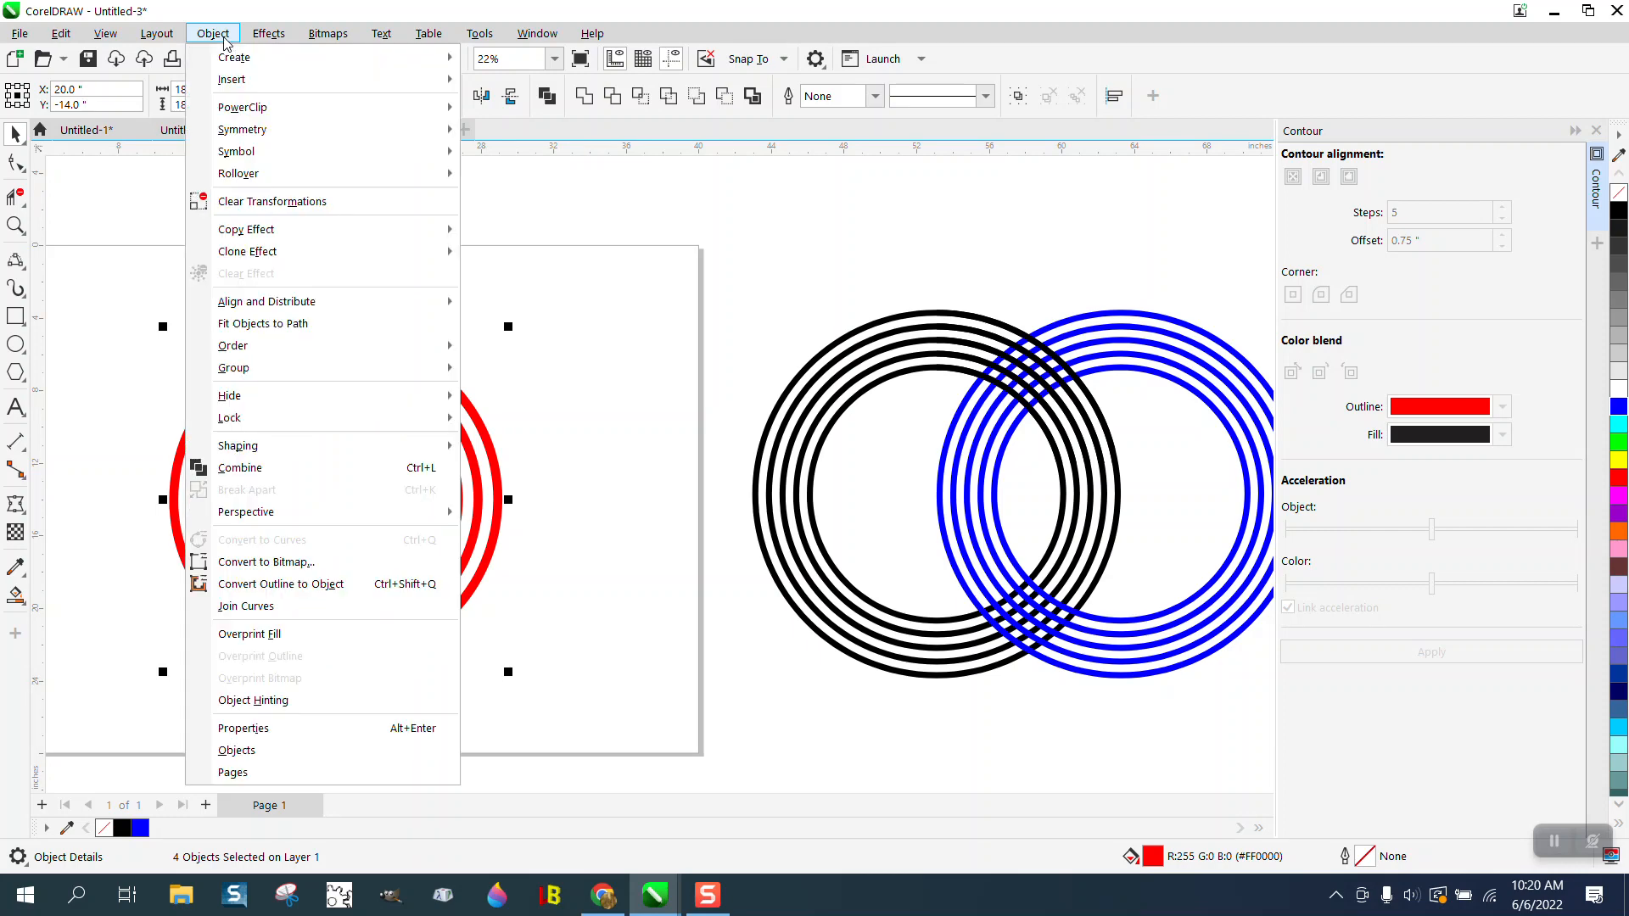
pyautogui.moveTo(247, 380)
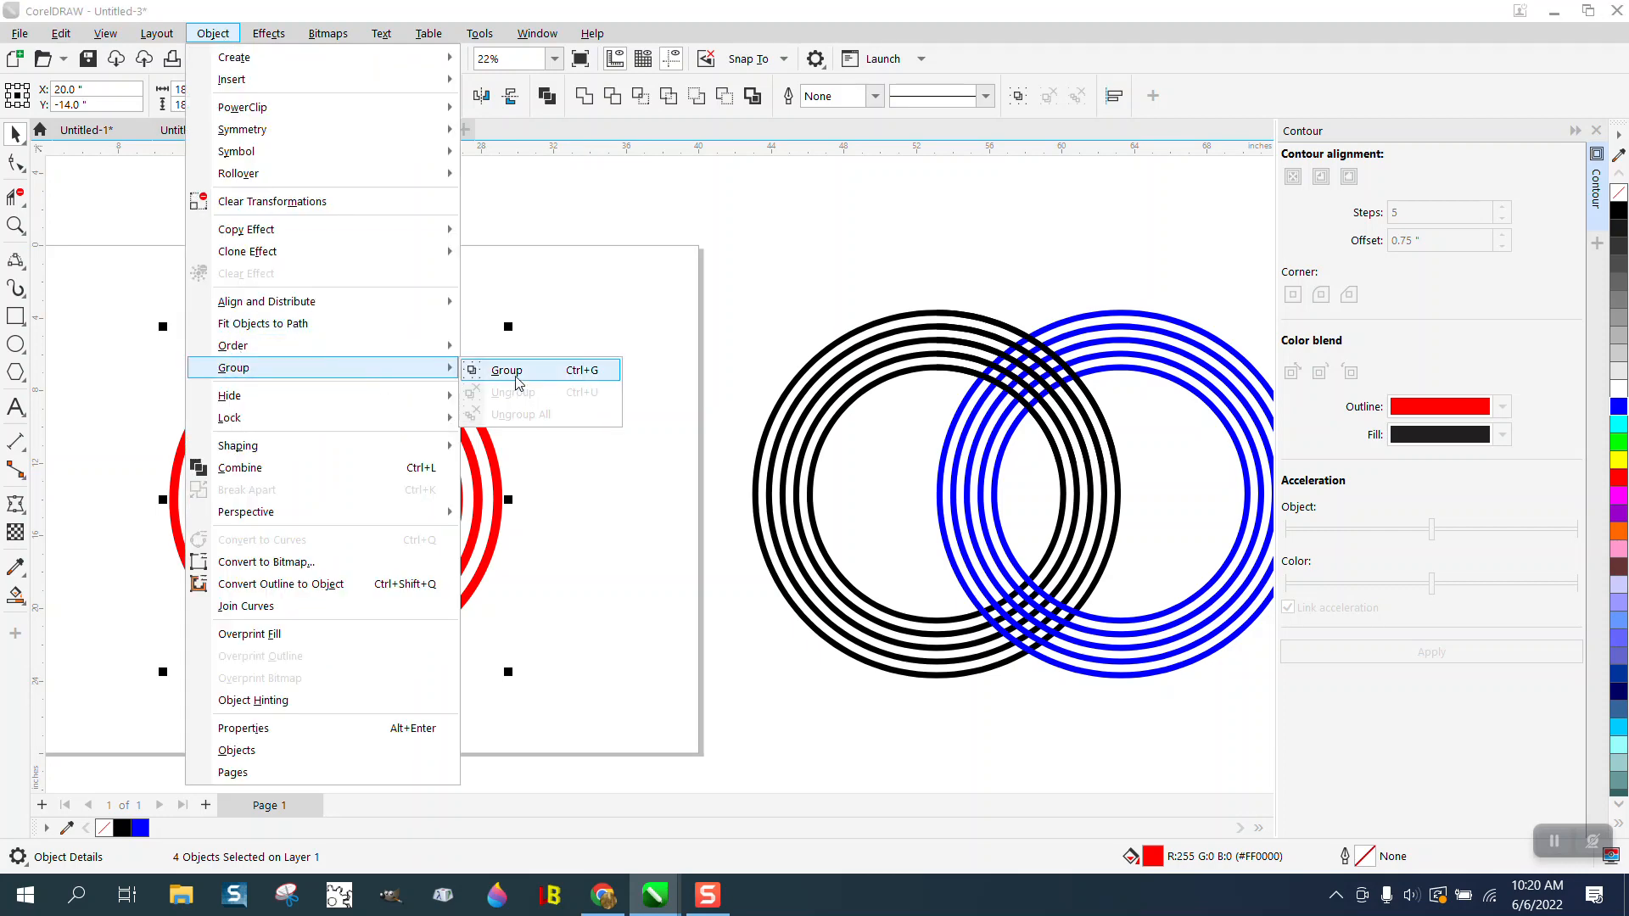
pyautogui.click(520, 289)
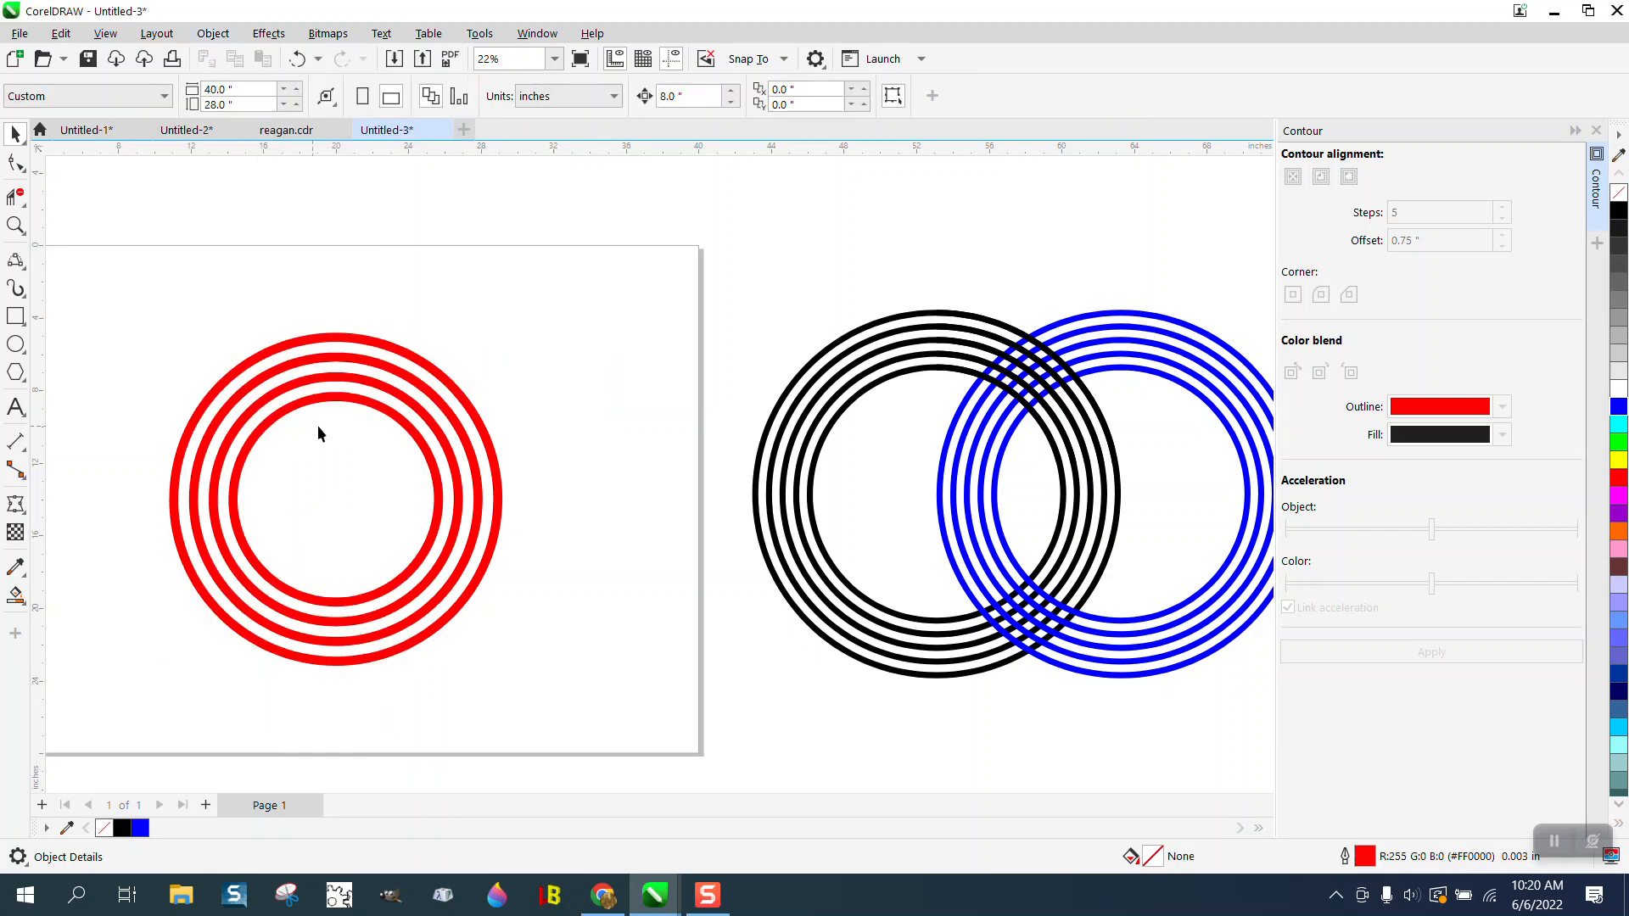
# - Smart-fill the three gaps between the red rings with green from the RGB palette
pyautogui.click(15, 596)
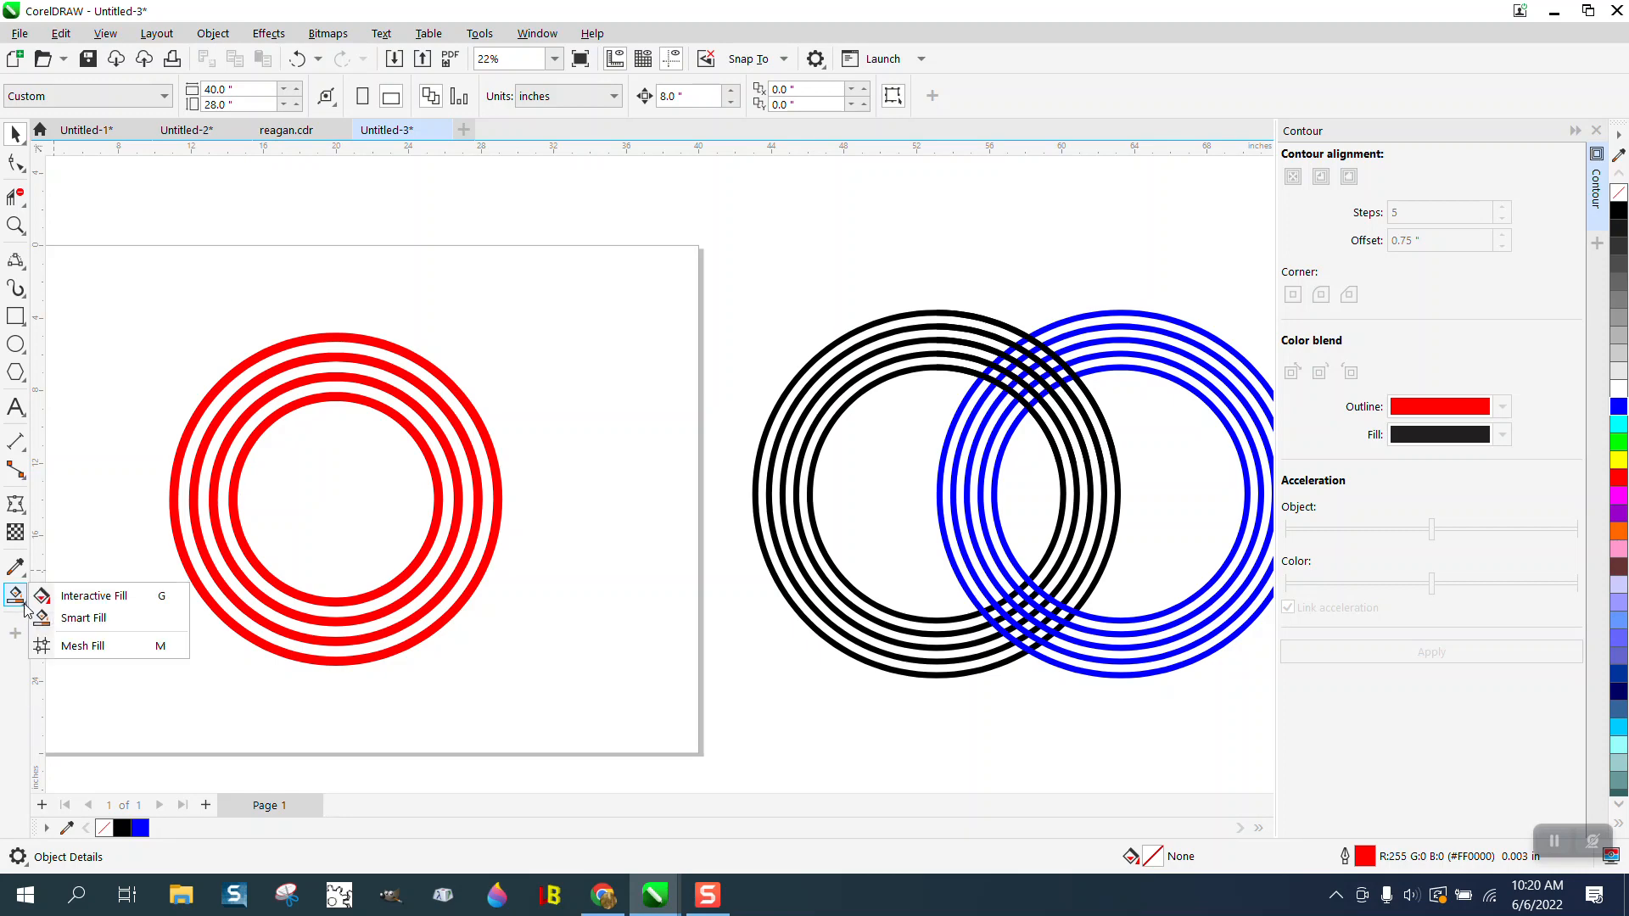
pyautogui.click(74, 617)
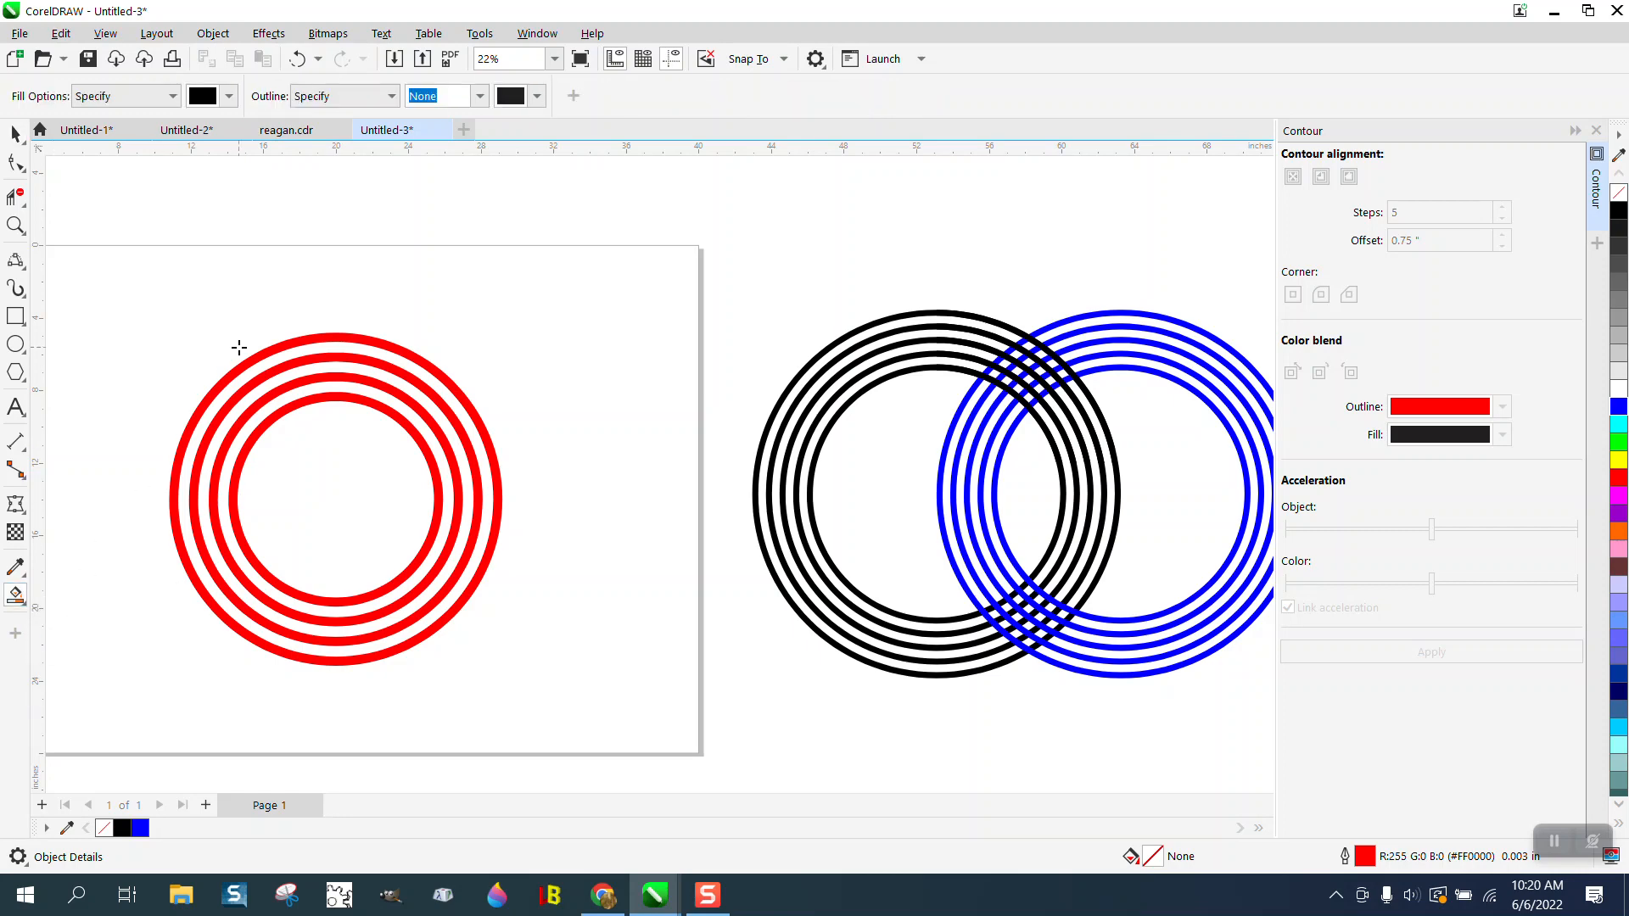
pyautogui.click(229, 96)
pyautogui.click(339, 220)
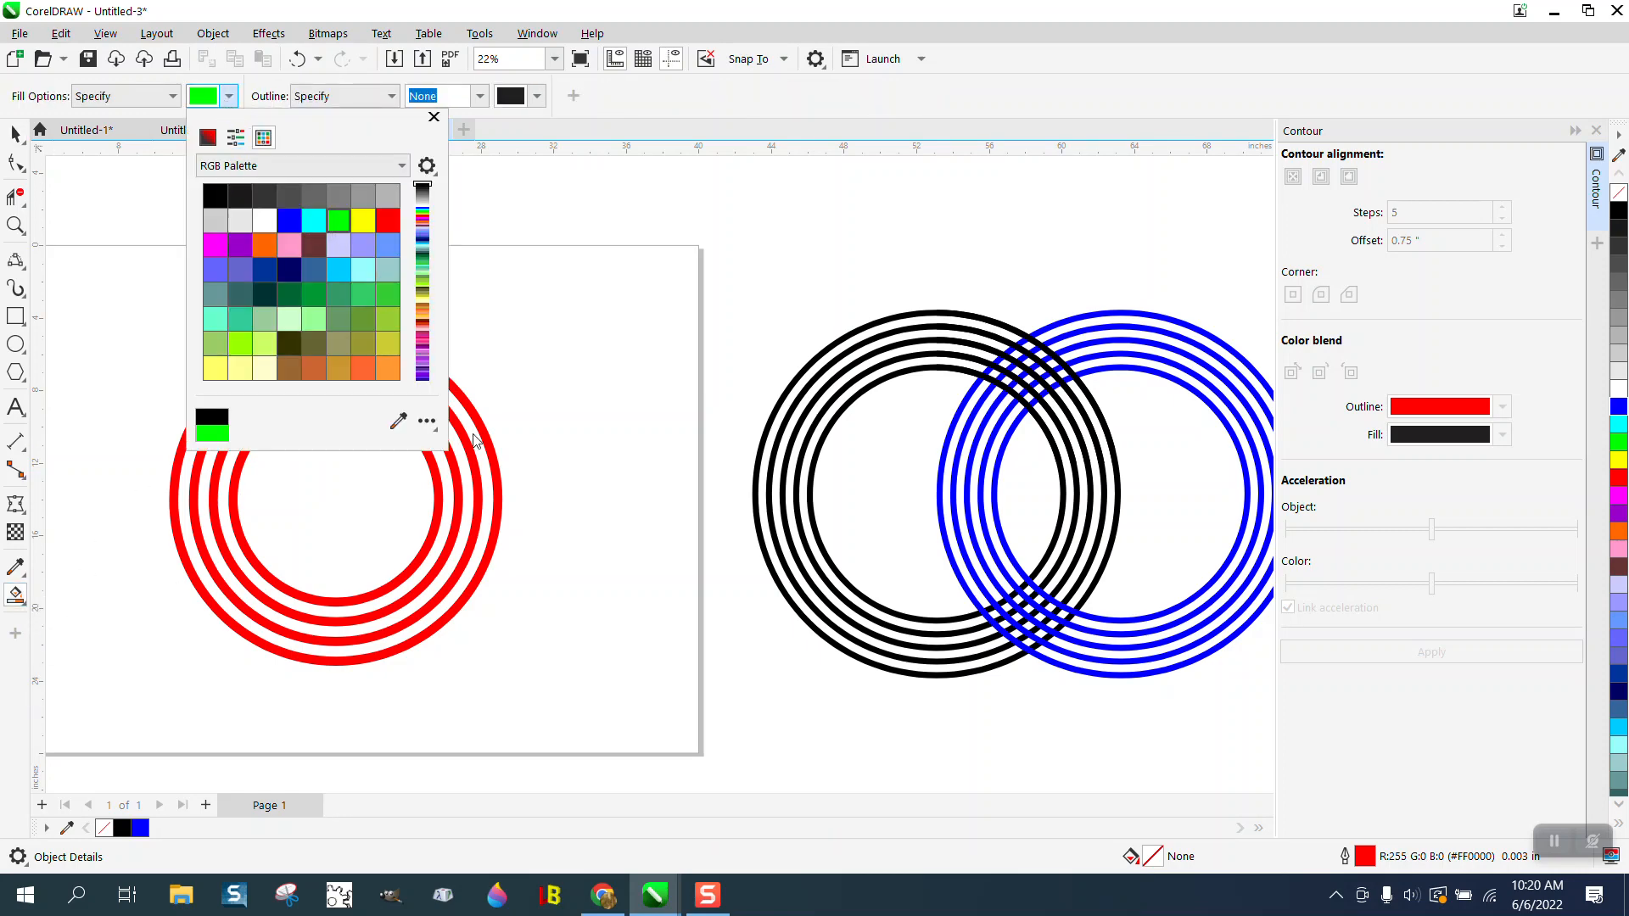
pyautogui.click(472, 436)
pyautogui.click(473, 435)
pyautogui.click(455, 437)
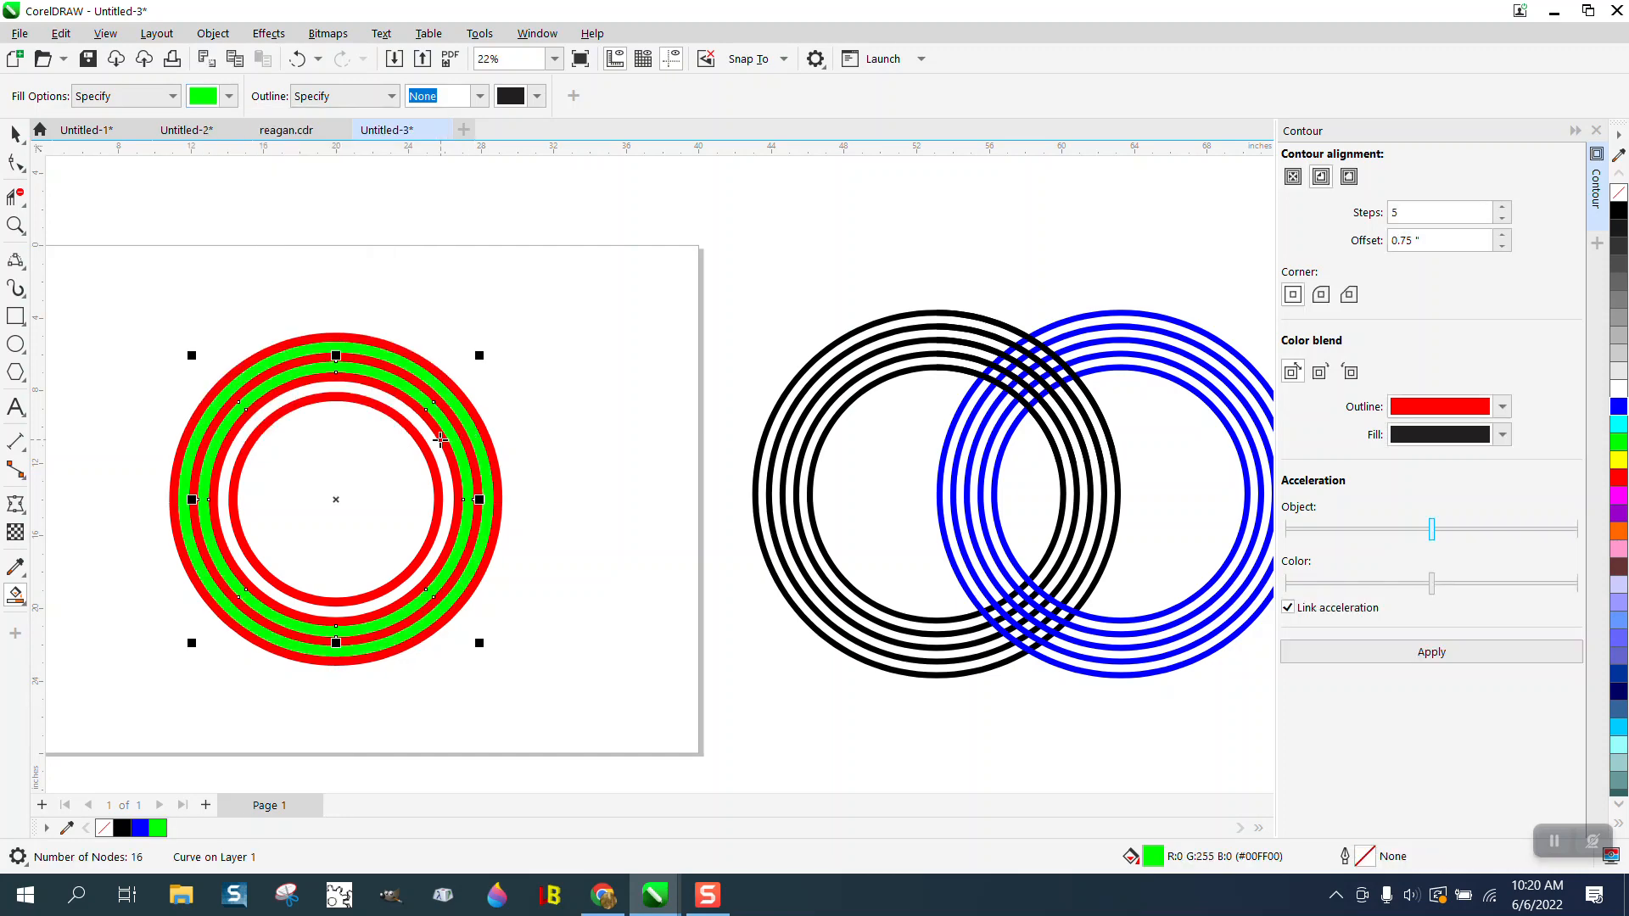
pyautogui.click(434, 444)
# - Group all the red and green rings, and place a copy of the group centered at about X 37.08, Y -4.61 inches
pyautogui.click(15, 135)
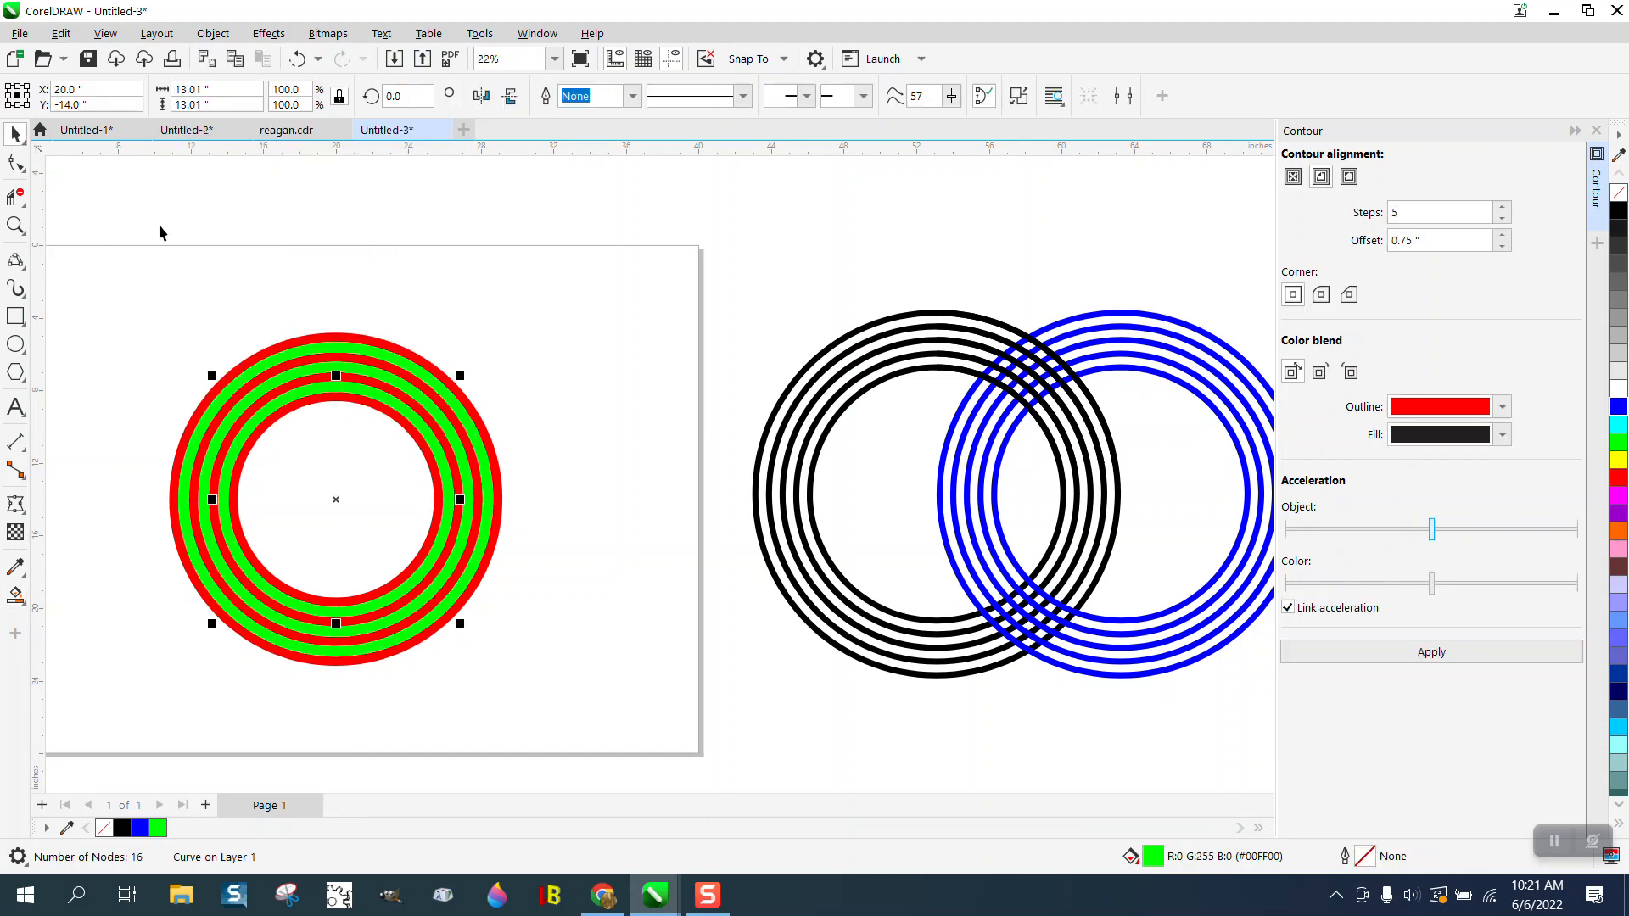
pyautogui.moveTo(149, 260); pyautogui.dragTo(686, 737)
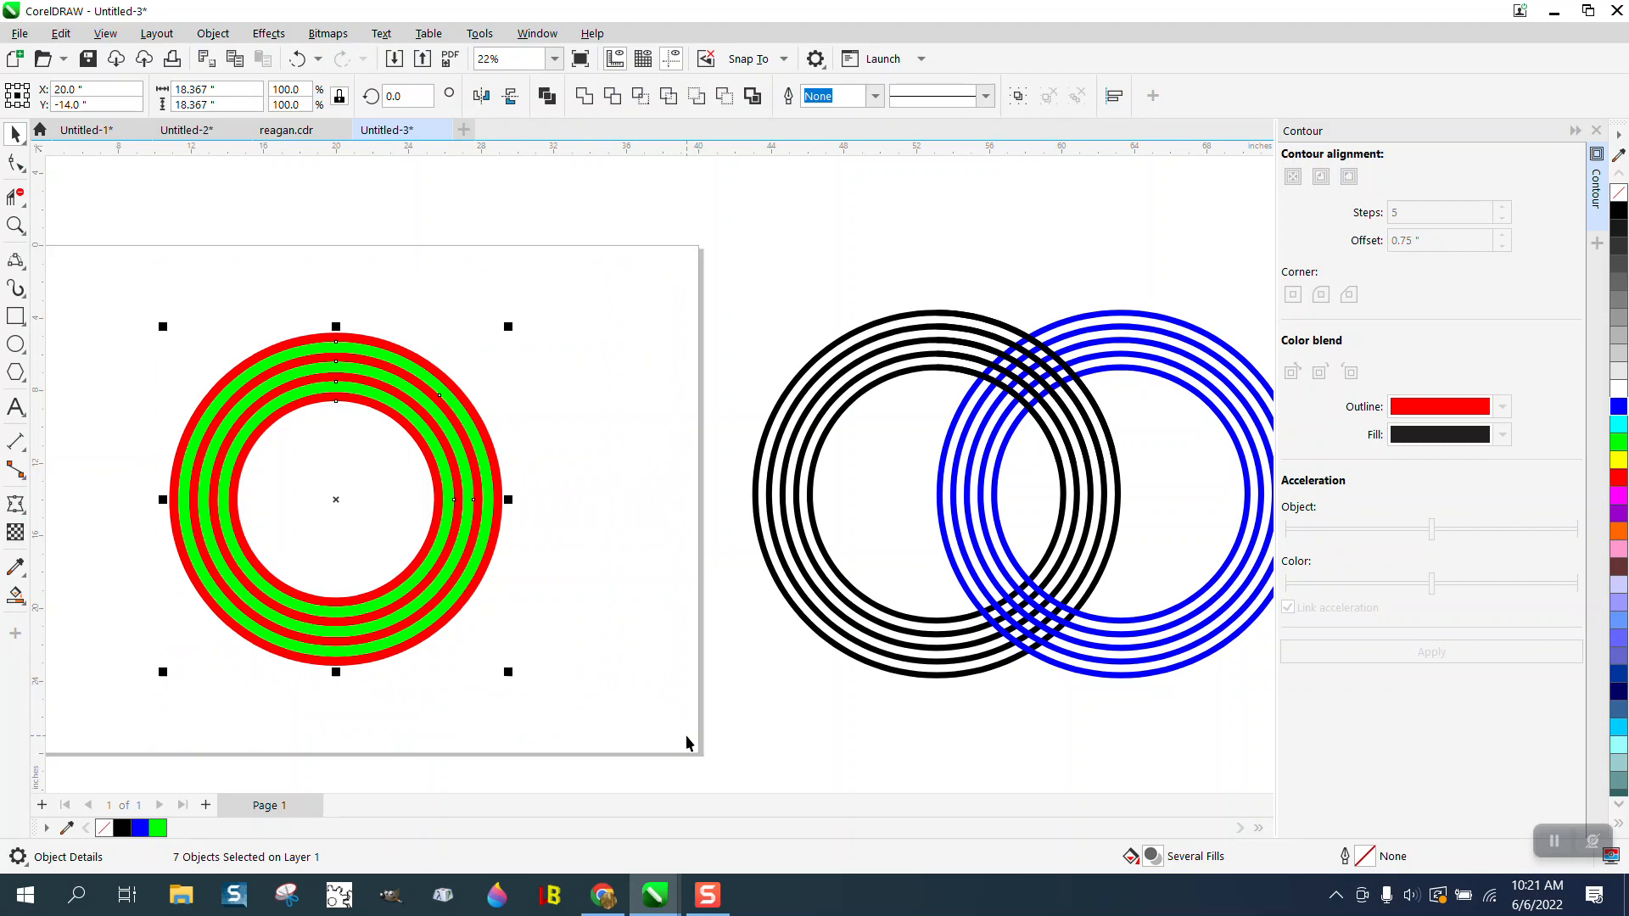
pyautogui.hotkey('ctrl', 'g')
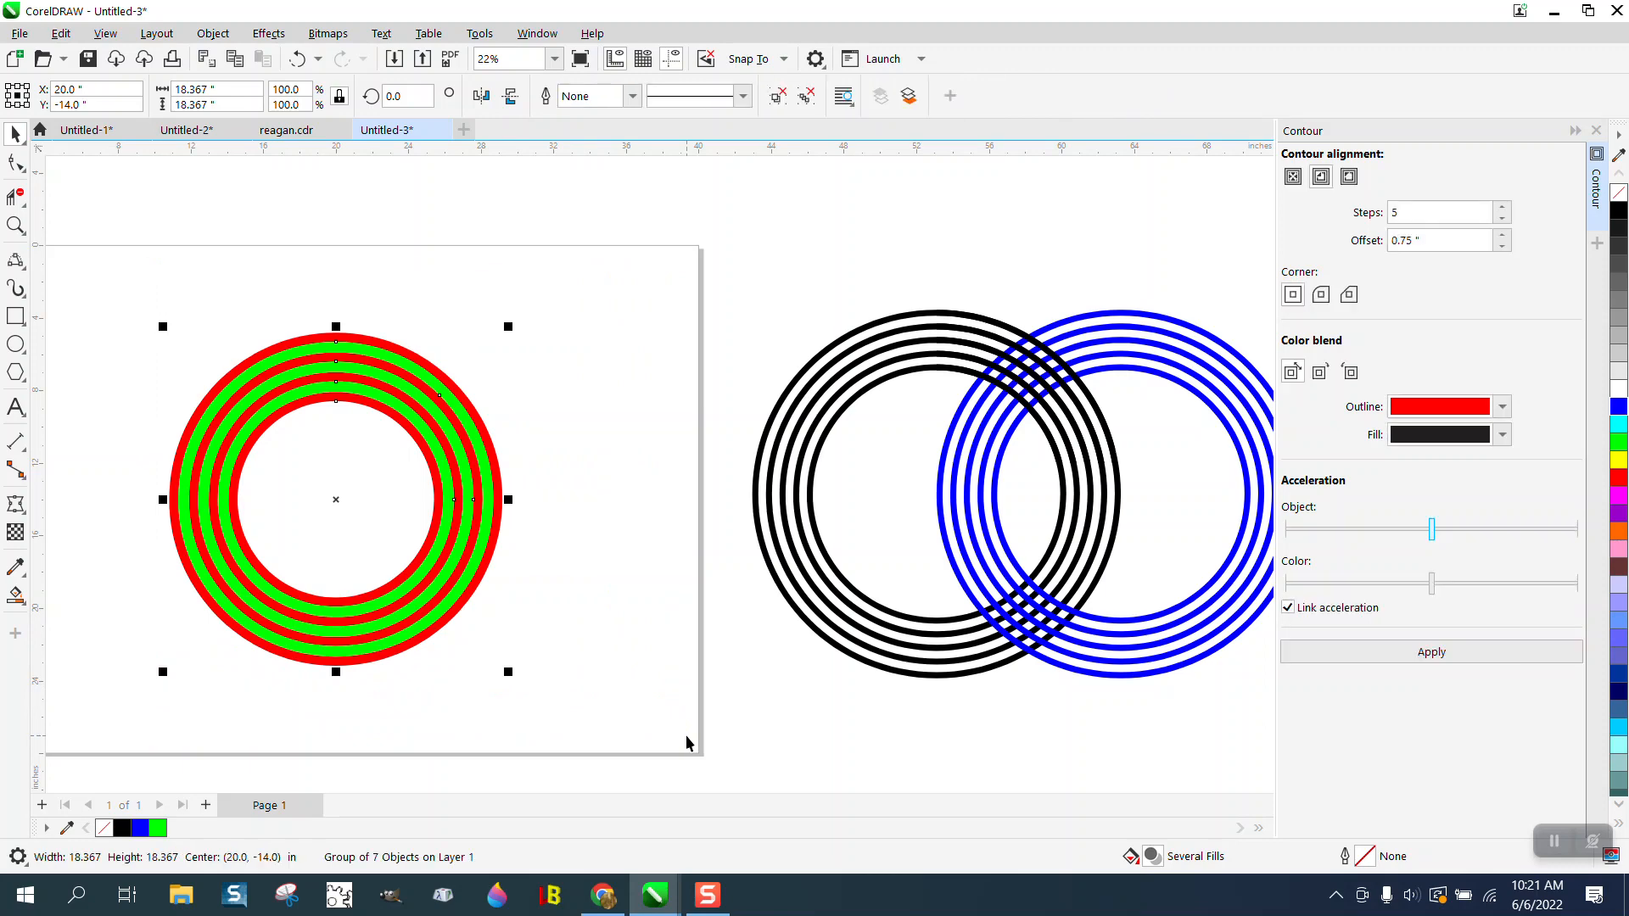
pyautogui.moveTo(336, 499); pyautogui.dragTo(646, 330)
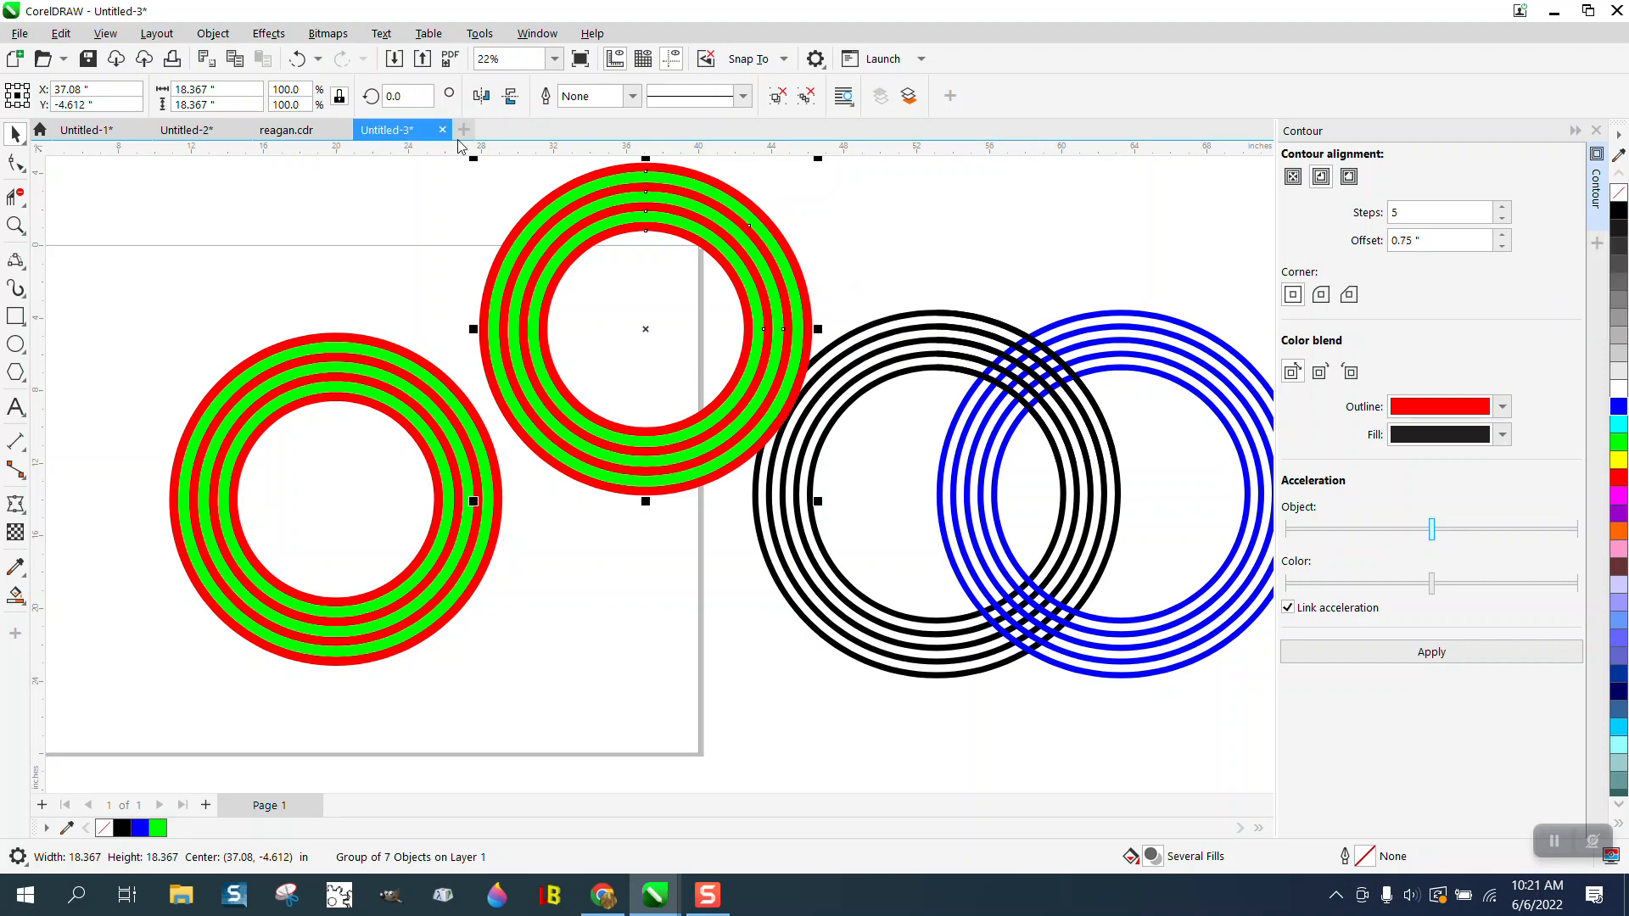
pyautogui.click(794, 209)
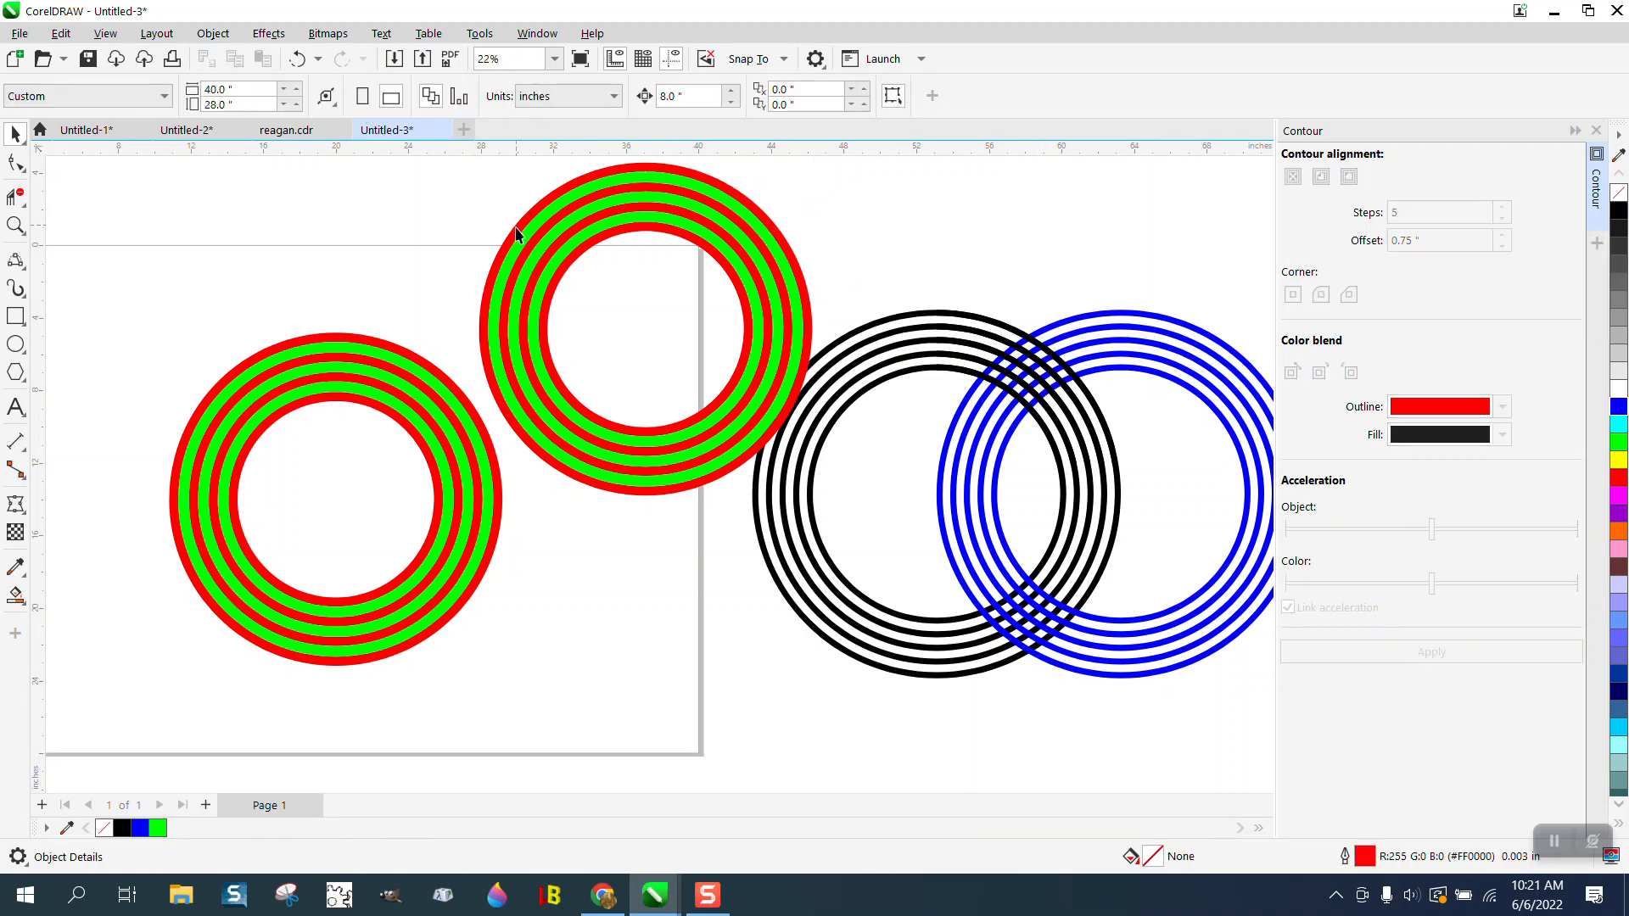
# - Remove the fill from the copied ring group and give it a thin black outline
pyautogui.scroll(-1, 518, 233)
pyautogui.moveTo(477, 166); pyautogui.dragTo(745, 435)
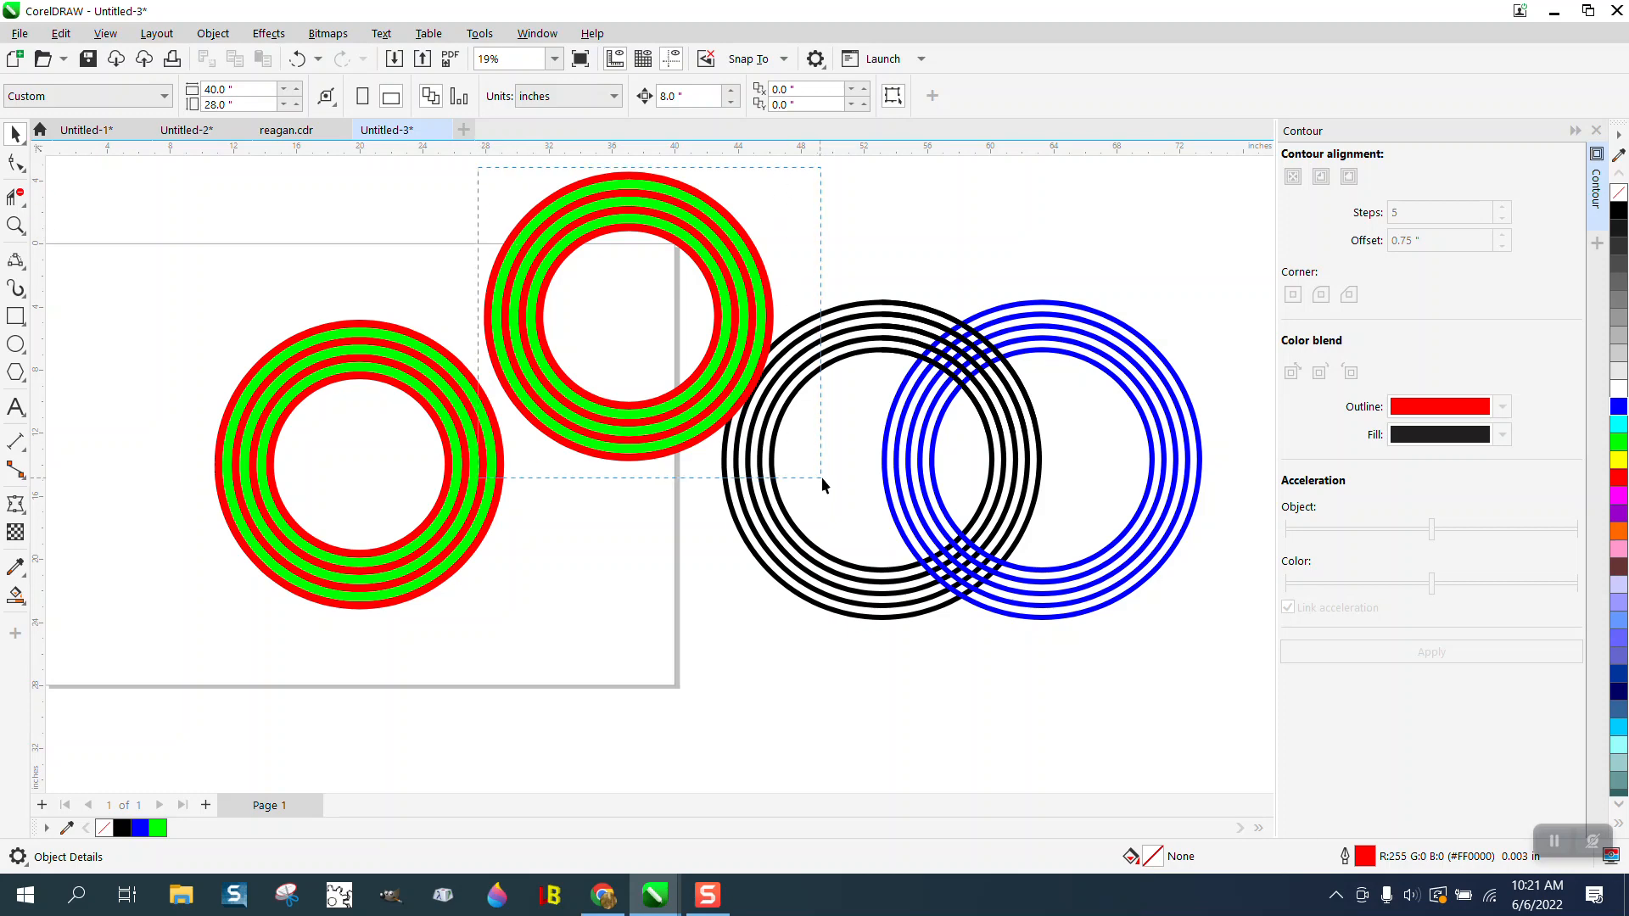
pyautogui.moveTo(821, 477); pyautogui.dragTo(822, 478)
pyautogui.rightClick(1621, 193)
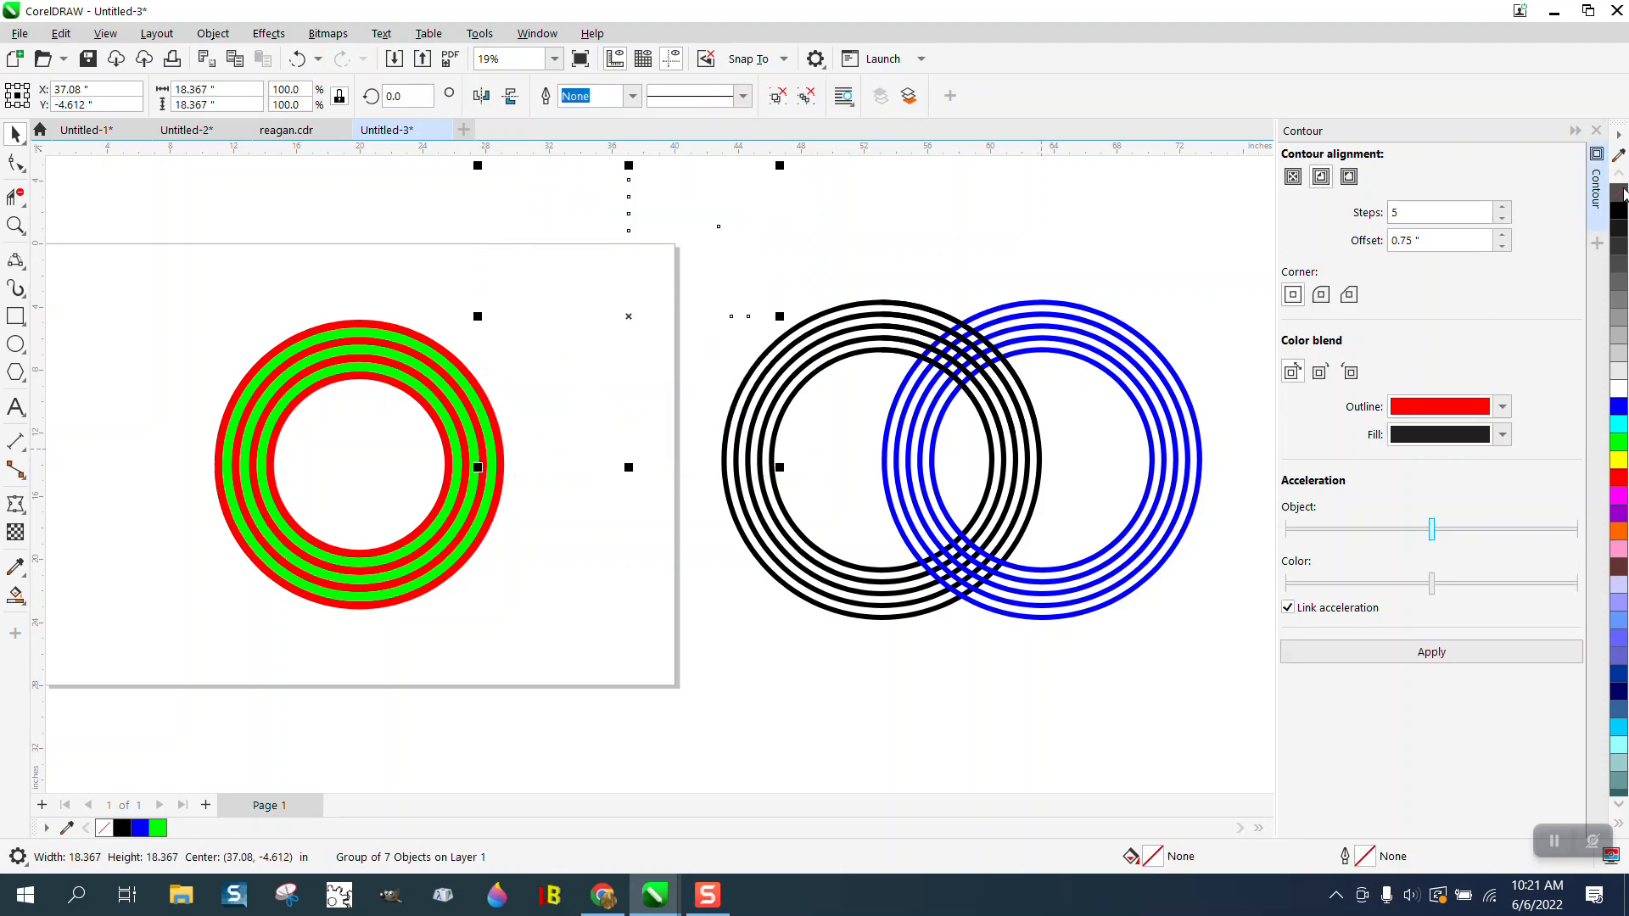
pyautogui.rightClick(1620, 211)
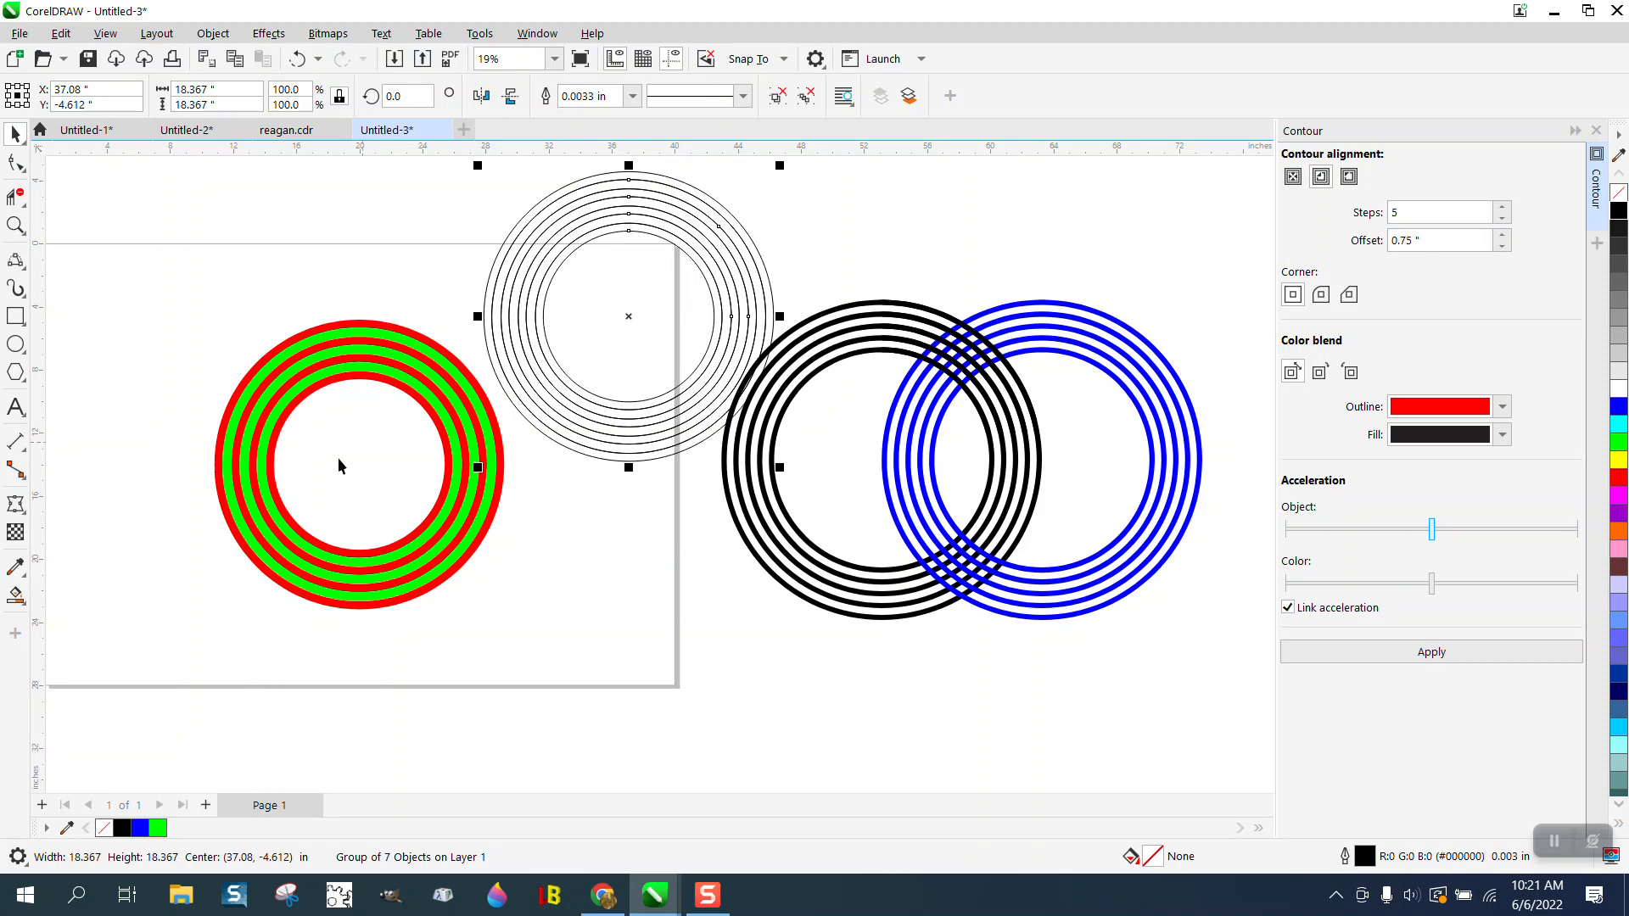
# - Smart-fill the four ring bands of the outlined copy with blue
pyautogui.click(15, 596)
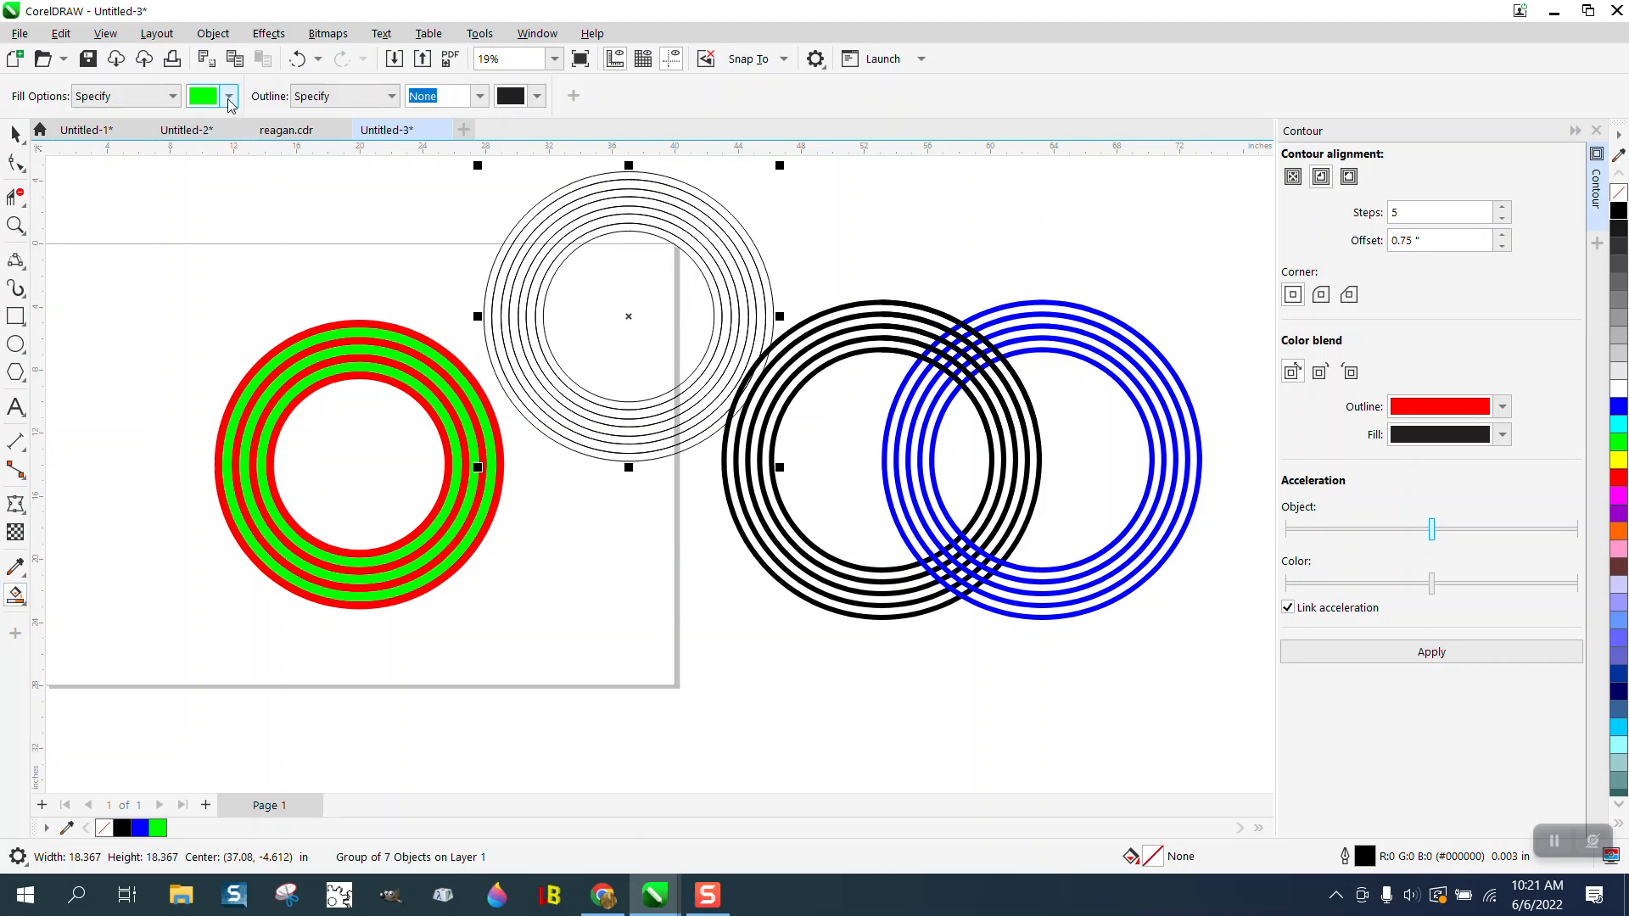
pyautogui.click(229, 96)
pyautogui.click(289, 221)
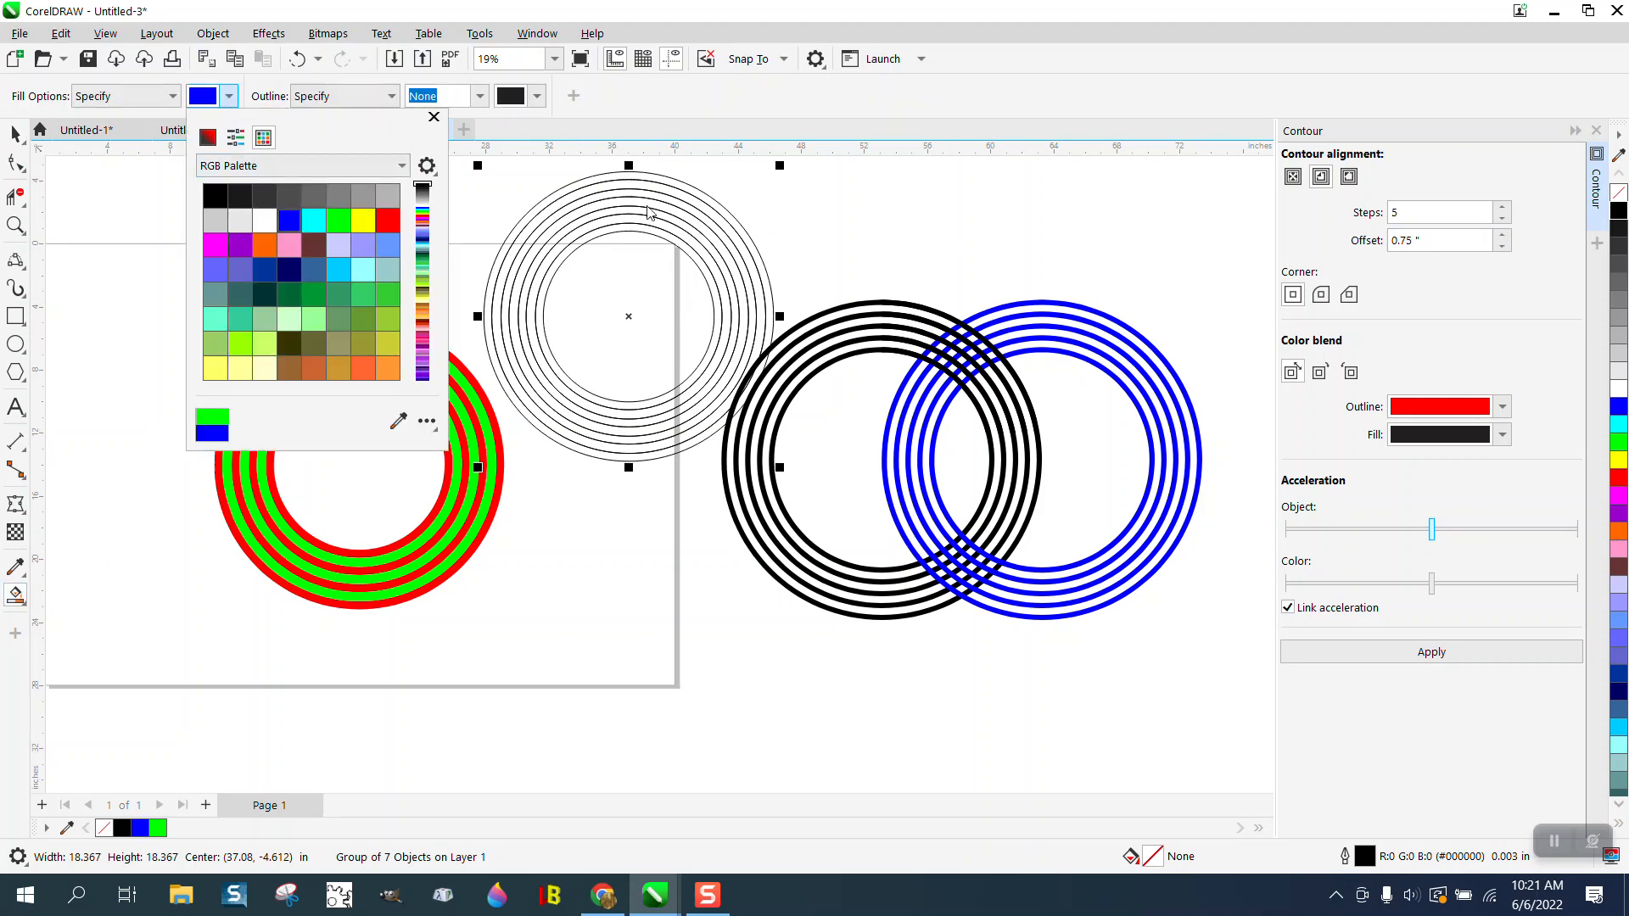
pyautogui.click(699, 200)
pyautogui.click(690, 210)
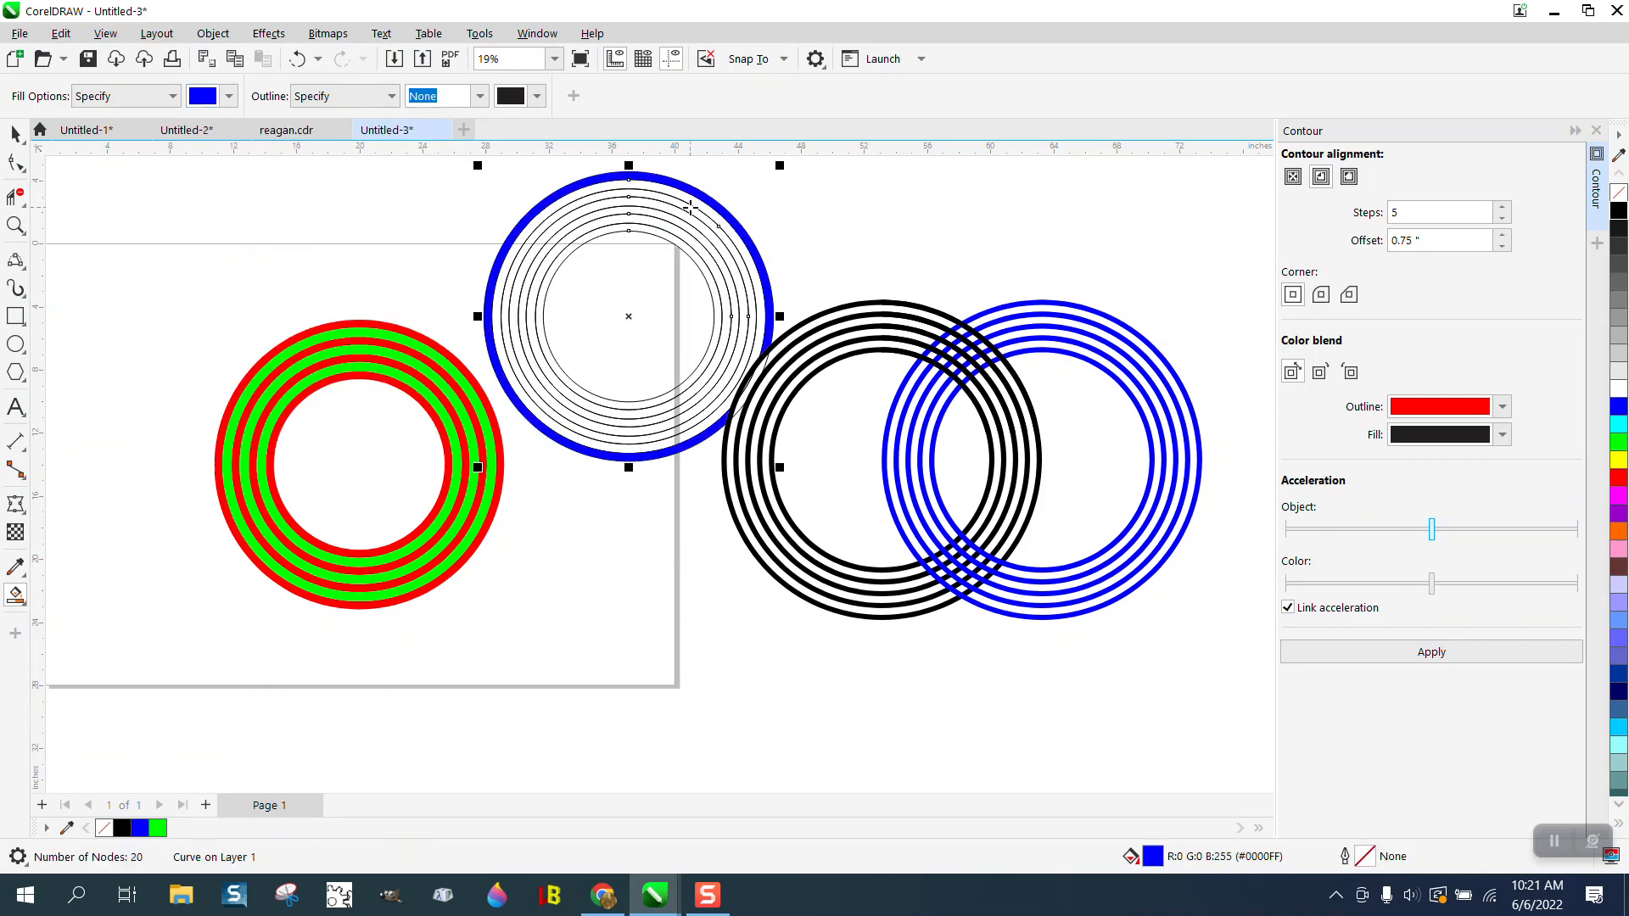
pyautogui.click(682, 221)
pyautogui.click(672, 238)
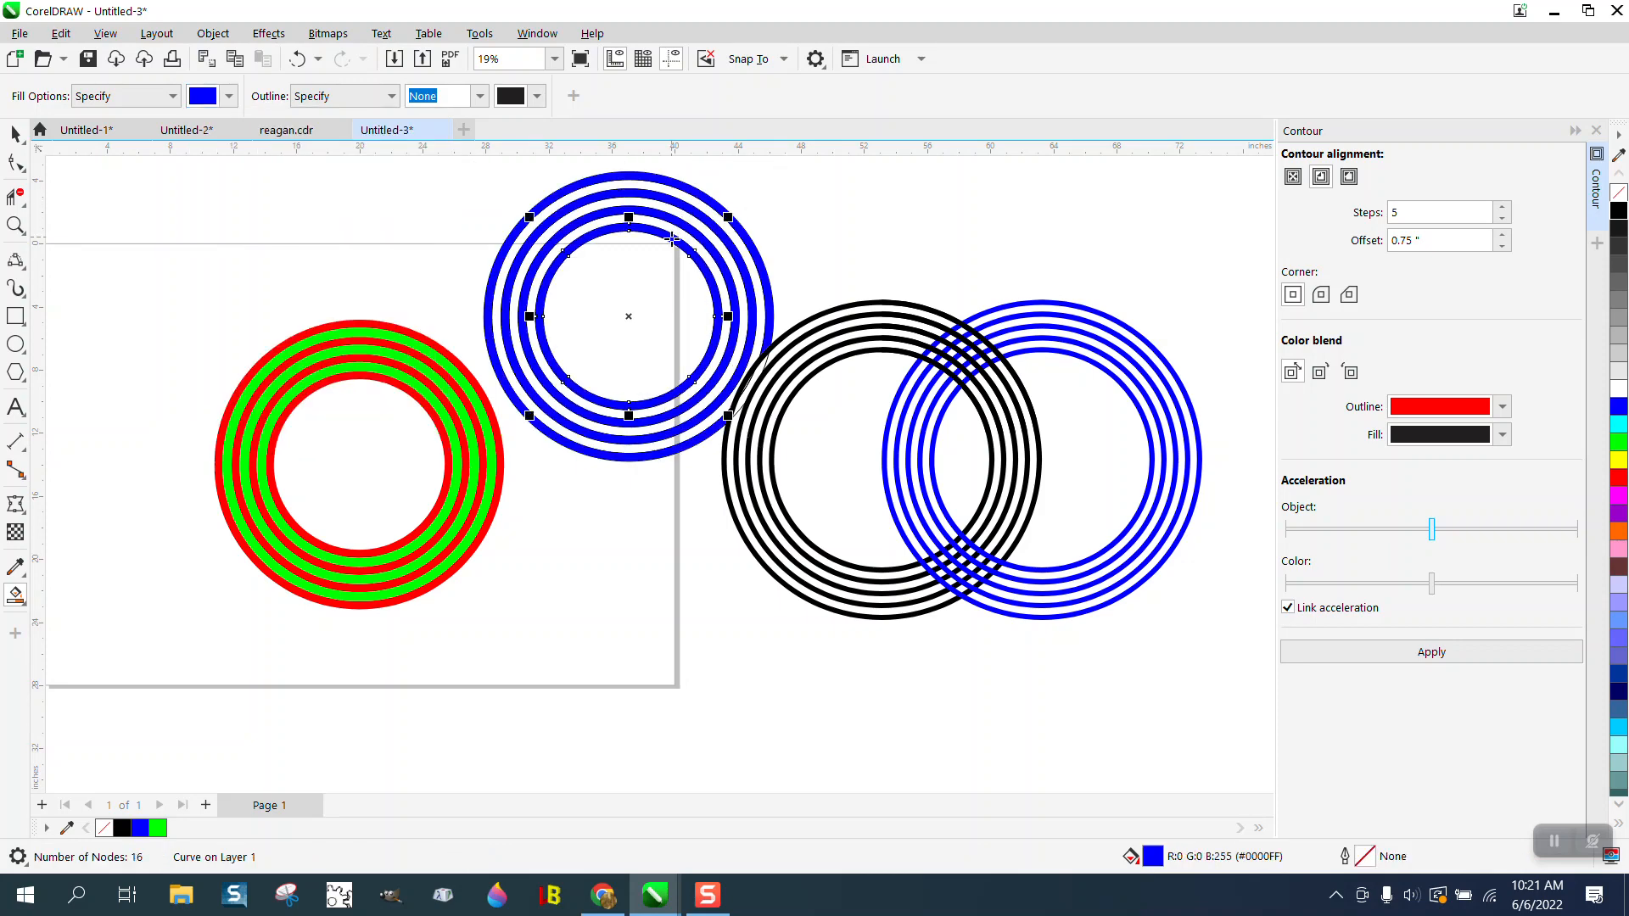
# - Smart-fill the three gaps between the blue rings with yellow
pyautogui.click(228, 96)
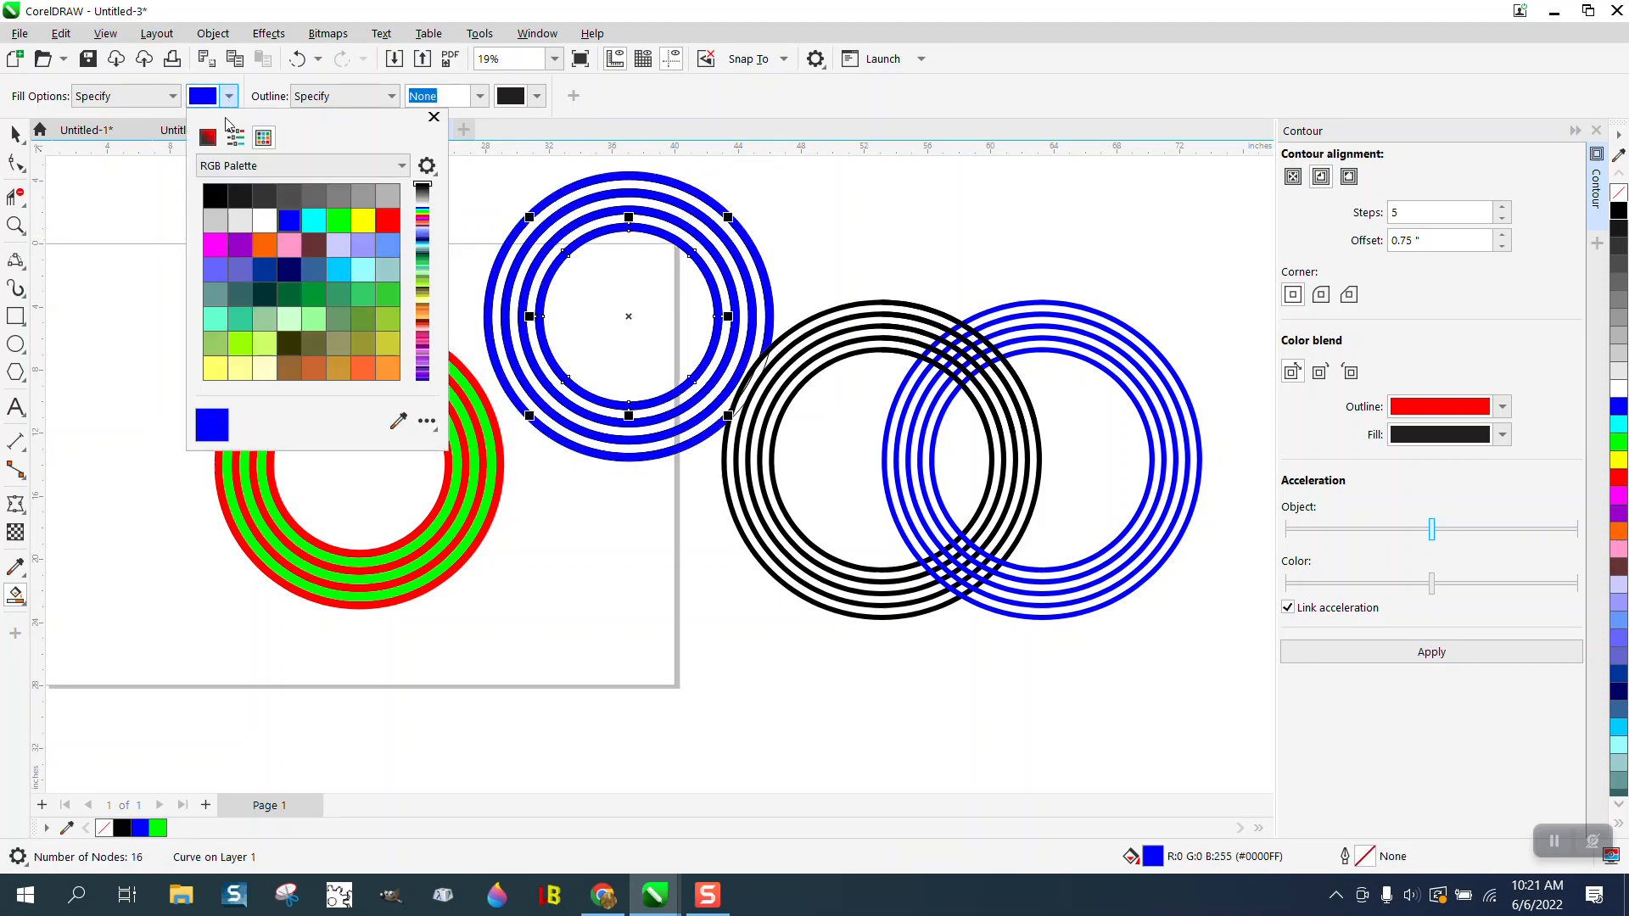
pyautogui.click(363, 221)
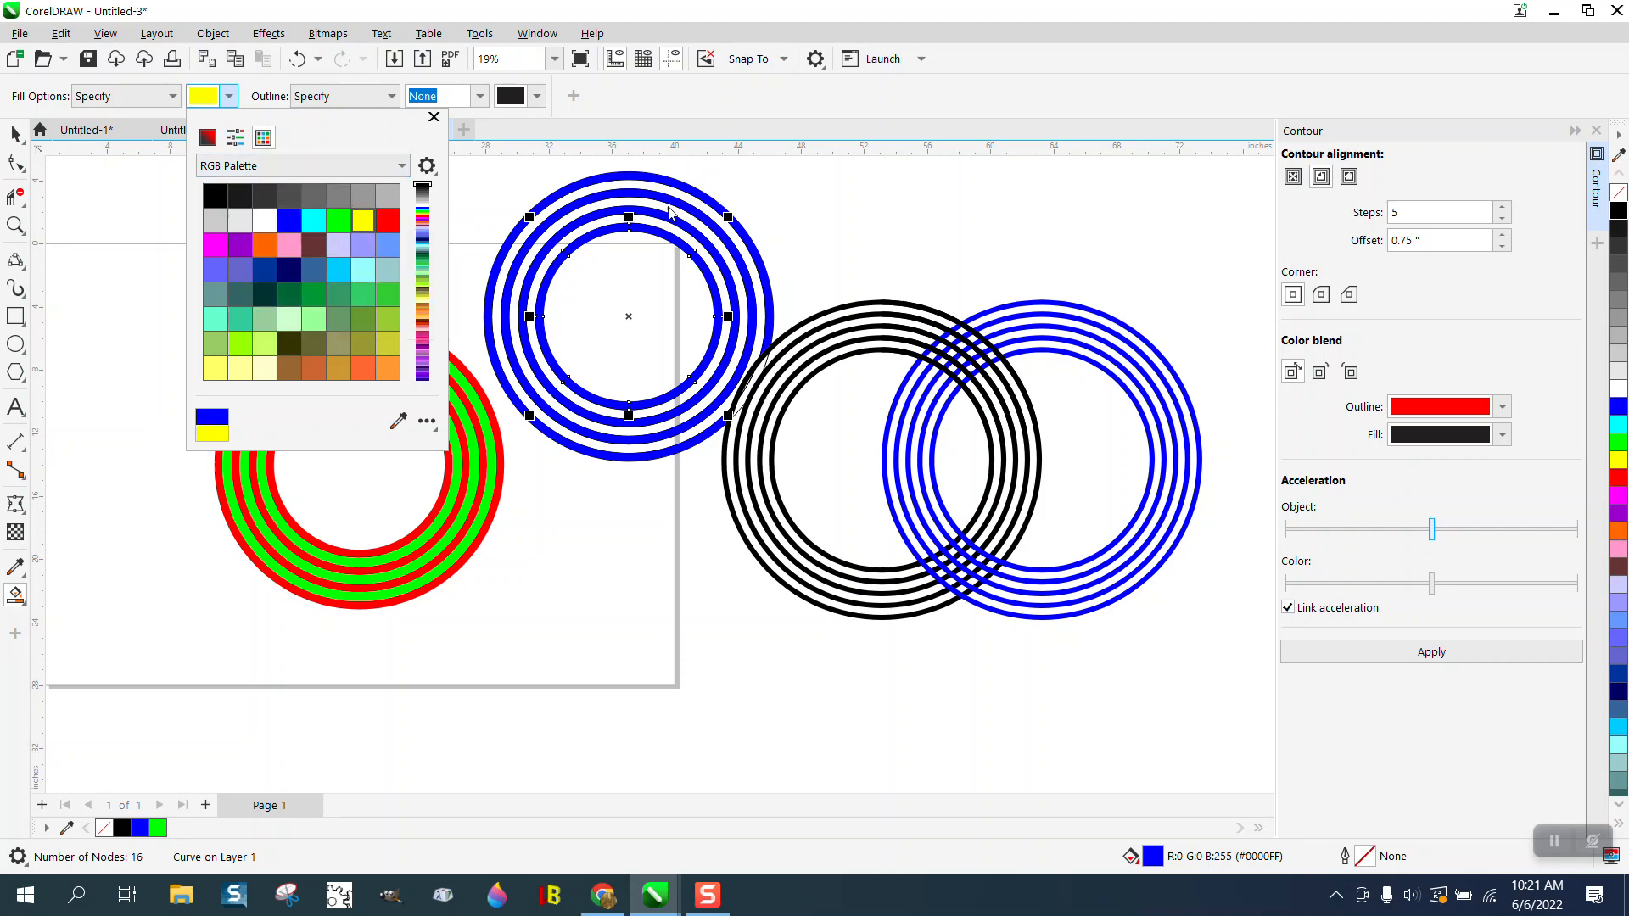
pyautogui.click(681, 199)
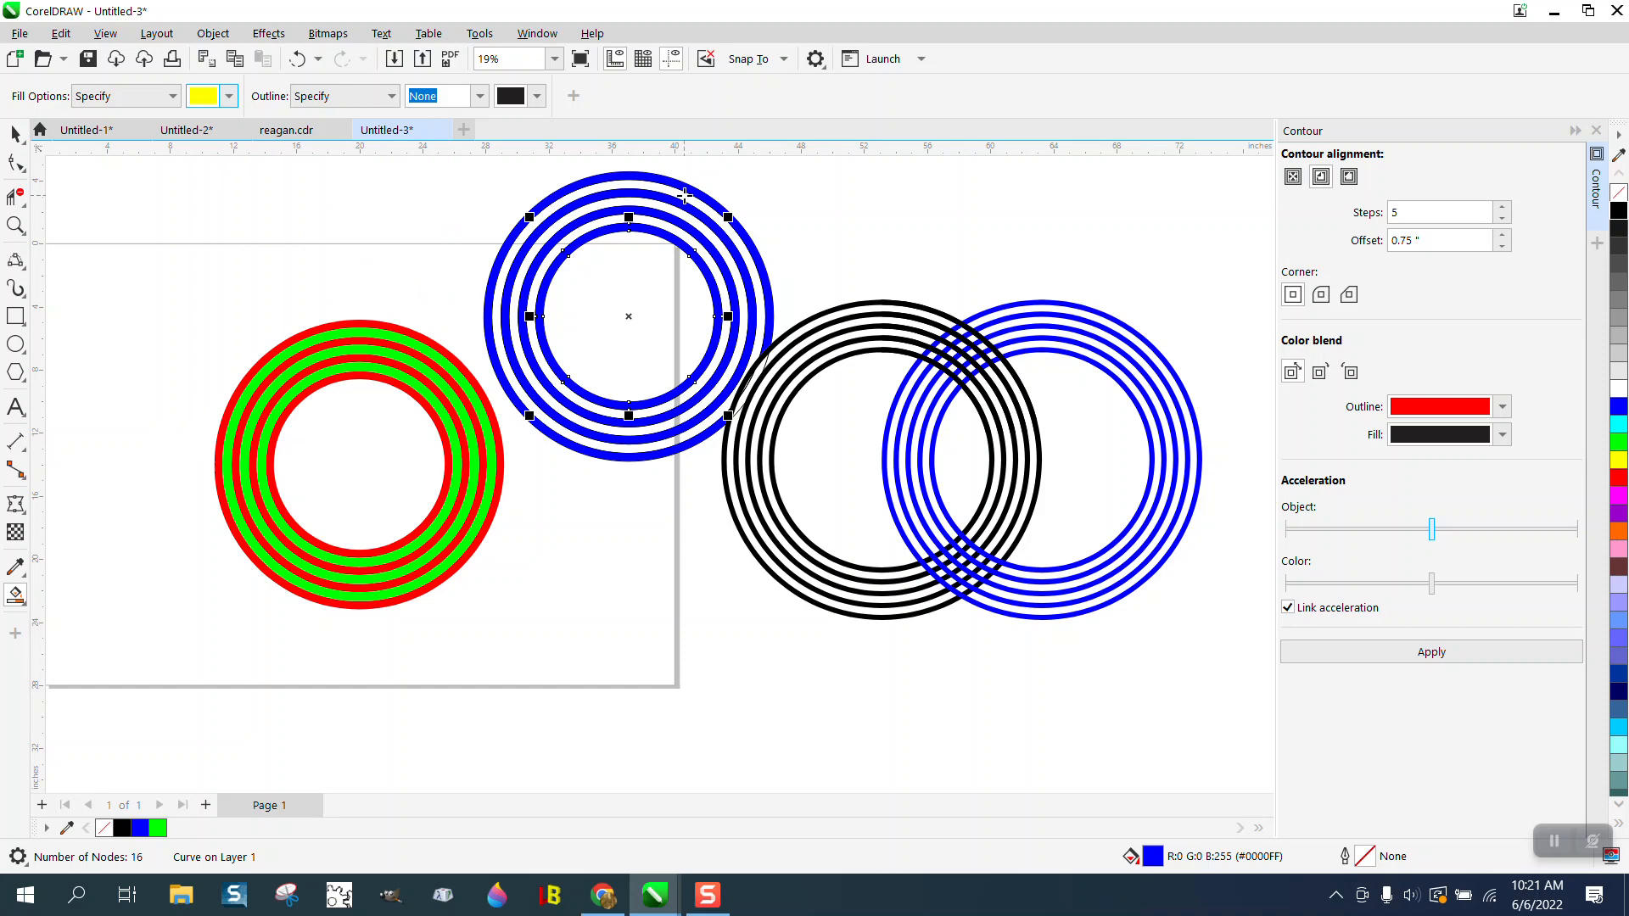
pyautogui.click(684, 202)
pyautogui.click(673, 227)
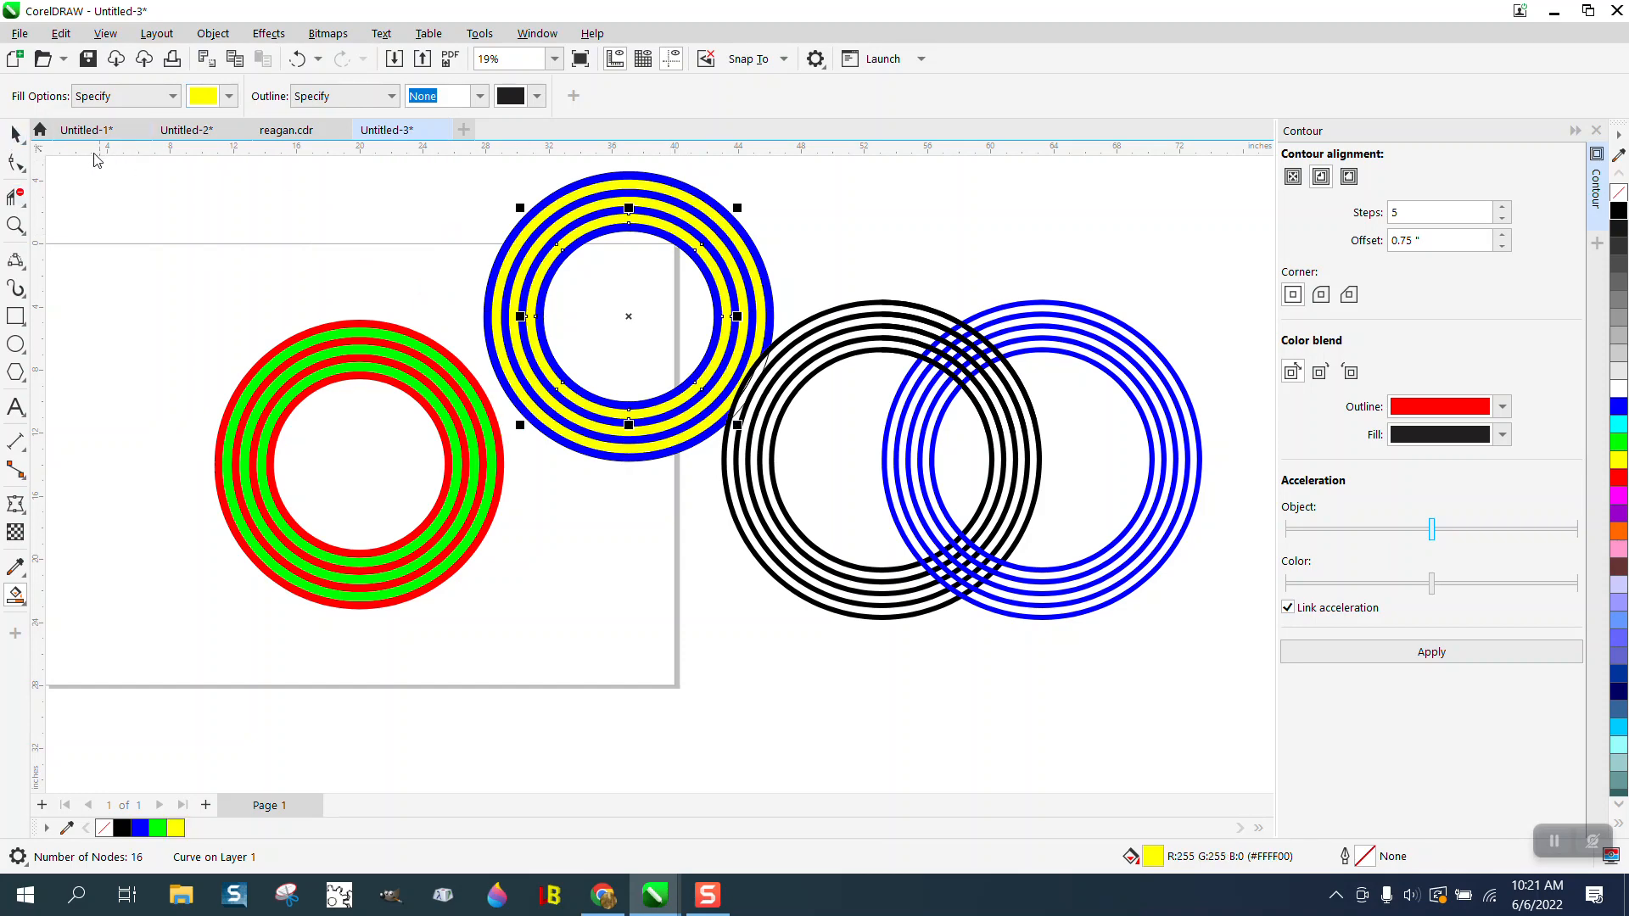
# - Select all the blue and yellow rings with their outlines and group them
pyautogui.click(16, 133)
pyautogui.scroll(-1, 330, 258)
pyautogui.moveTo(445, 178); pyautogui.dragTo(780, 460)
pyautogui.hotkey('ctrl', 'g')
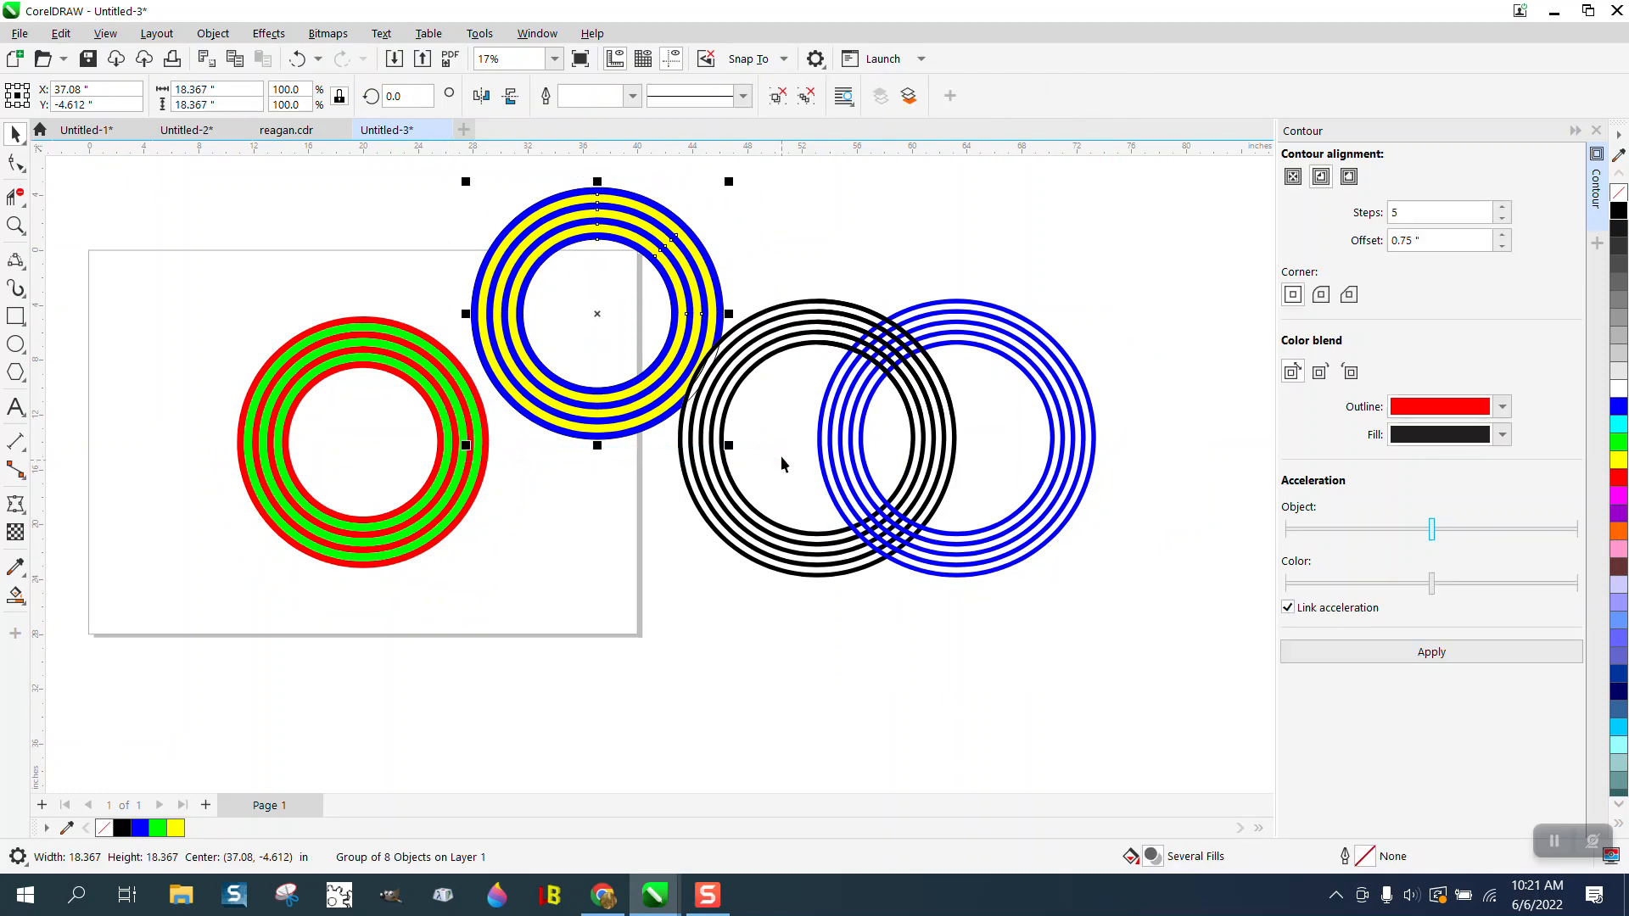
# - Try moving the red-and-green ring group toward the page's left edge, and undo the move
pyautogui.click(343, 371)
pyautogui.moveTo(340, 365); pyautogui.dragTo(232, 365)
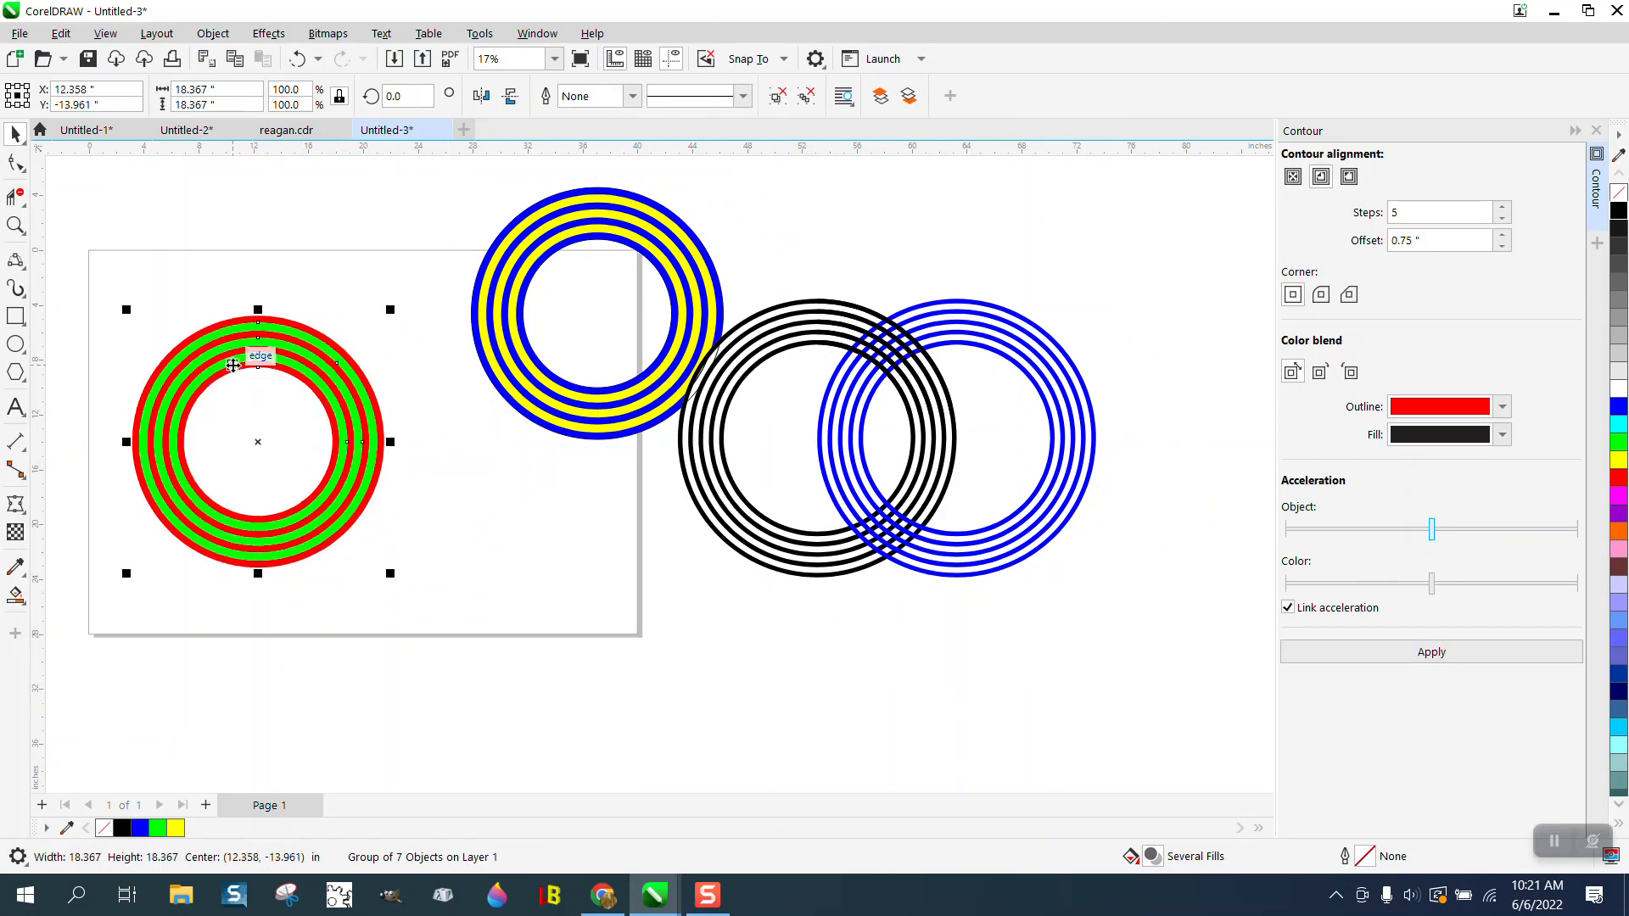
pyautogui.hotkey('ctrl', 'z')
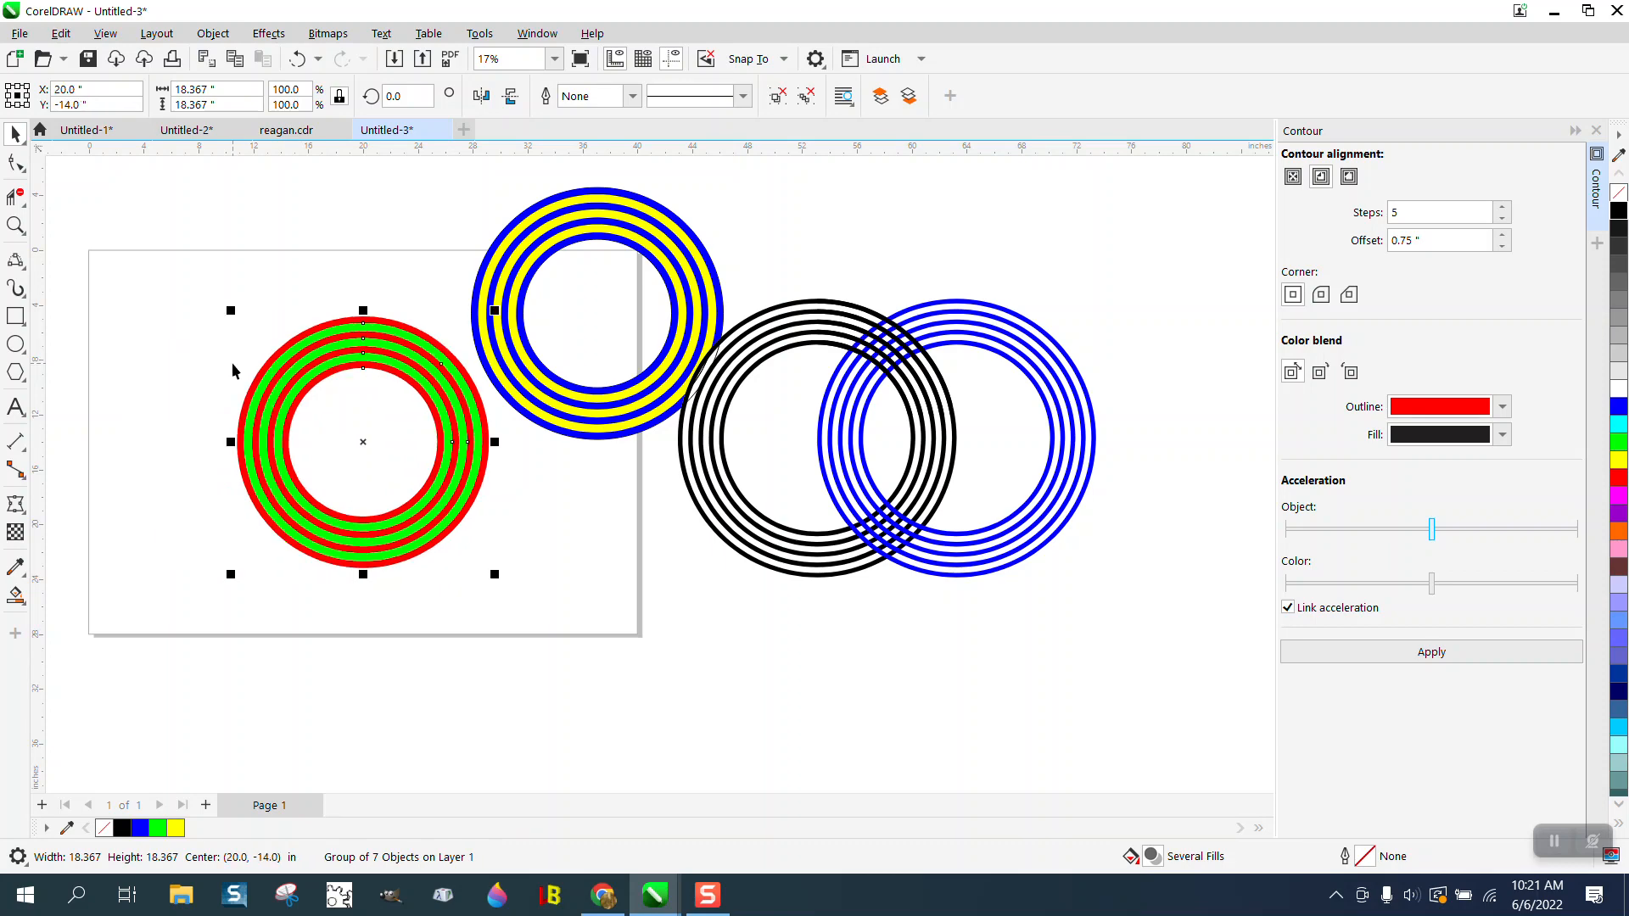
# - Try overlapping the blue-and-yellow ring group on the red-and-green rings, and undo both moves
pyautogui.click(628, 380)
pyautogui.click(645, 376)
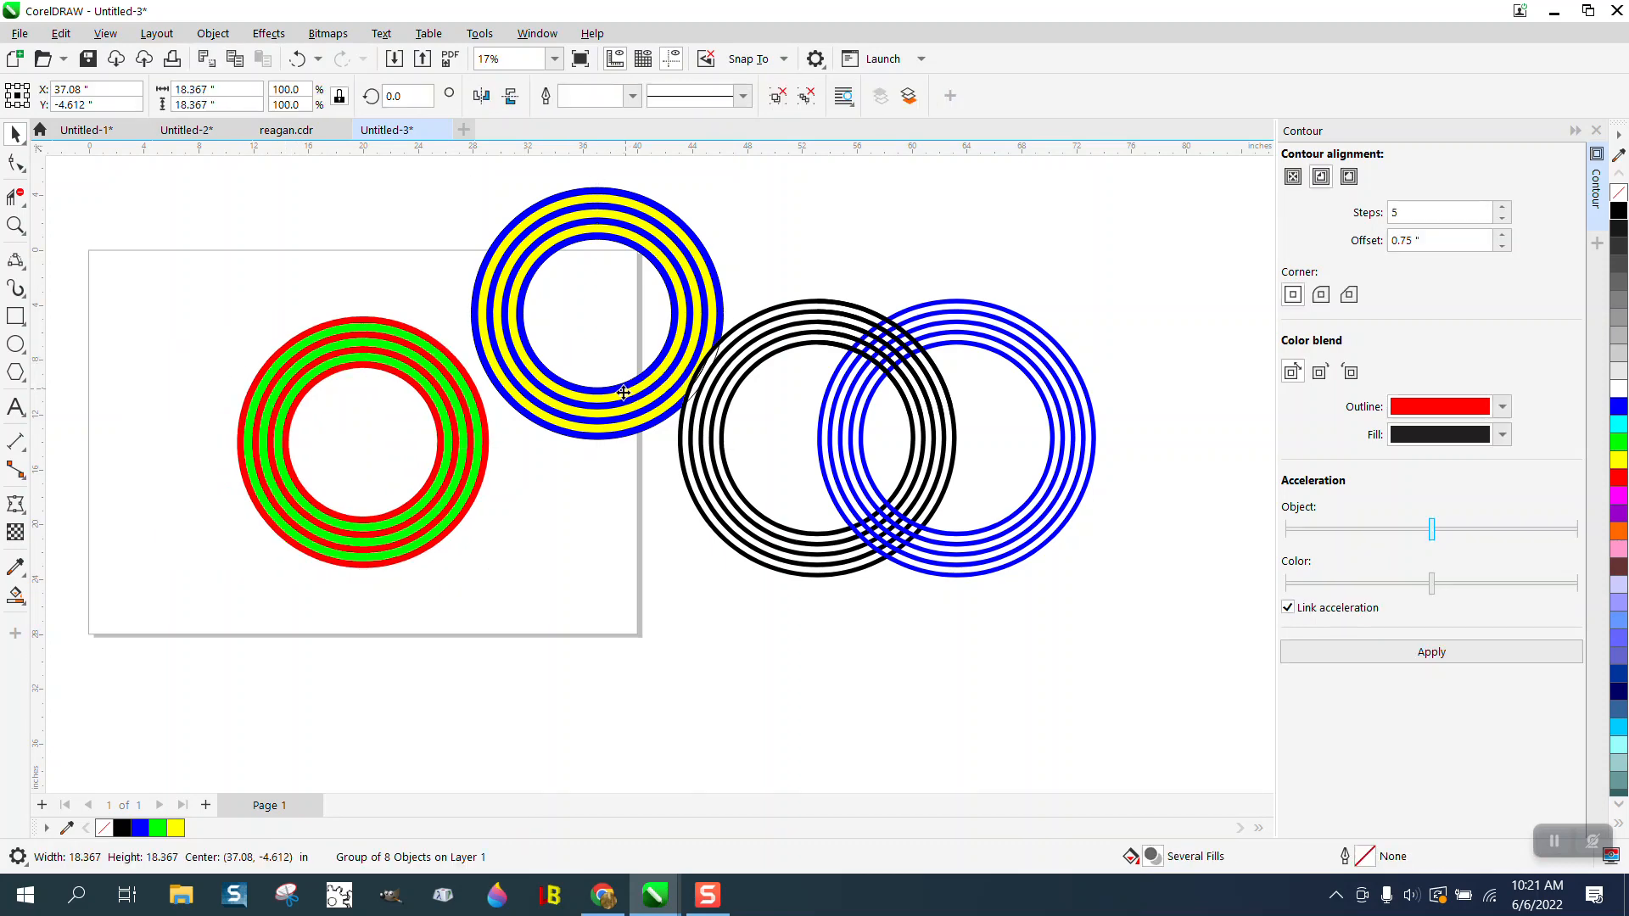
pyautogui.moveTo(621, 406); pyautogui.dragTo(509, 584)
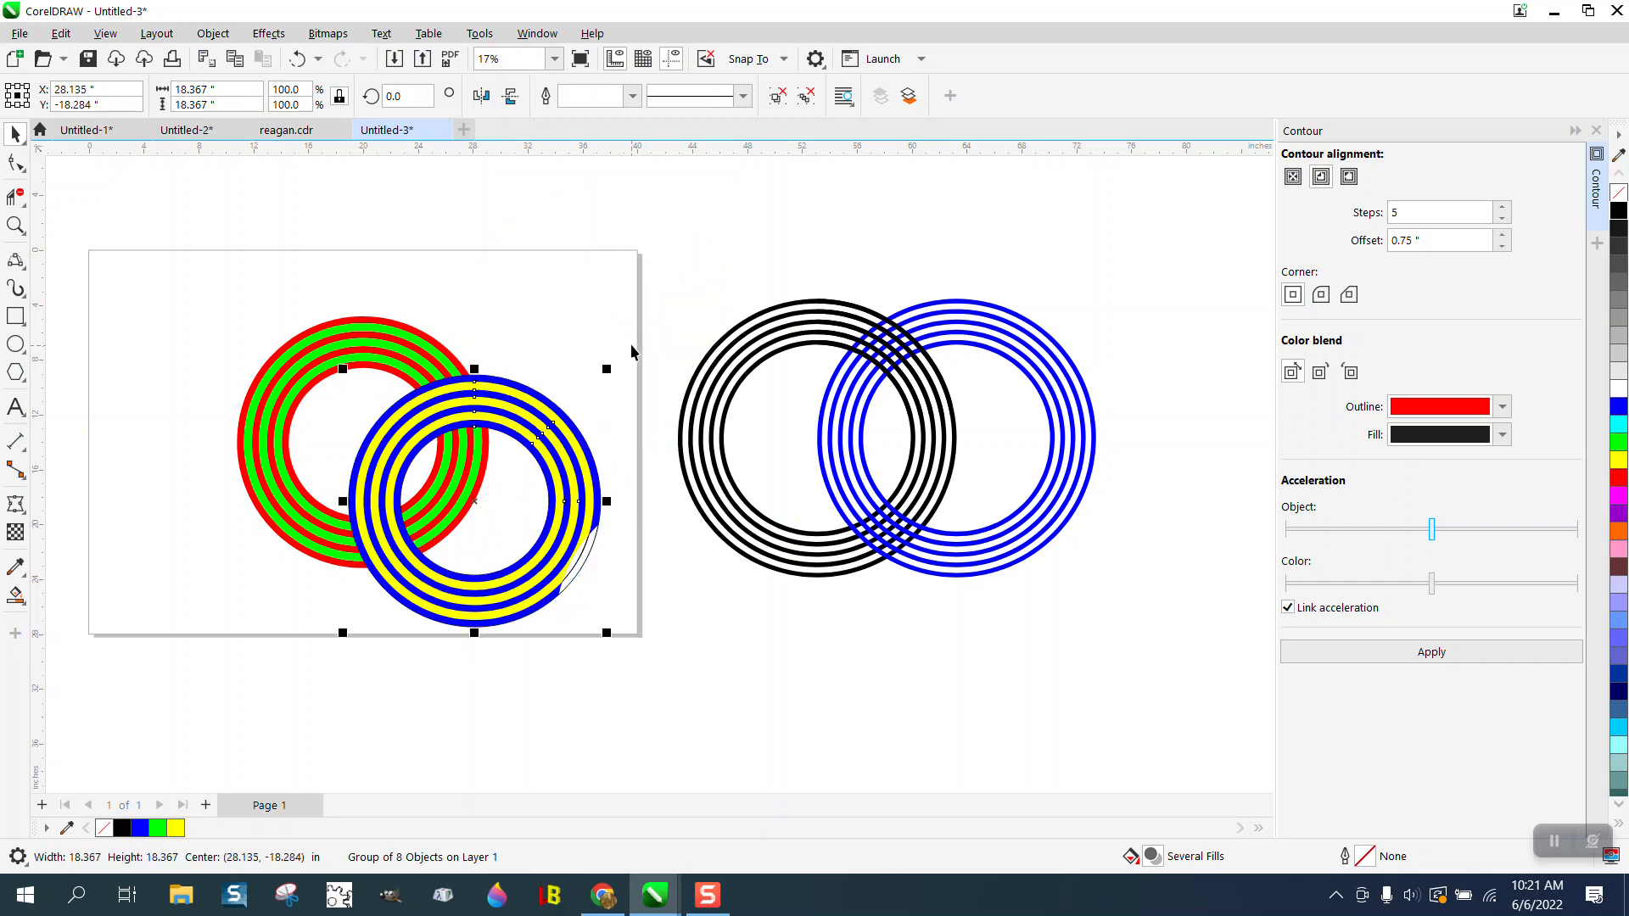
pyautogui.moveTo(555, 436); pyautogui.dragTo(519, 387)
pyautogui.click(633, 476)
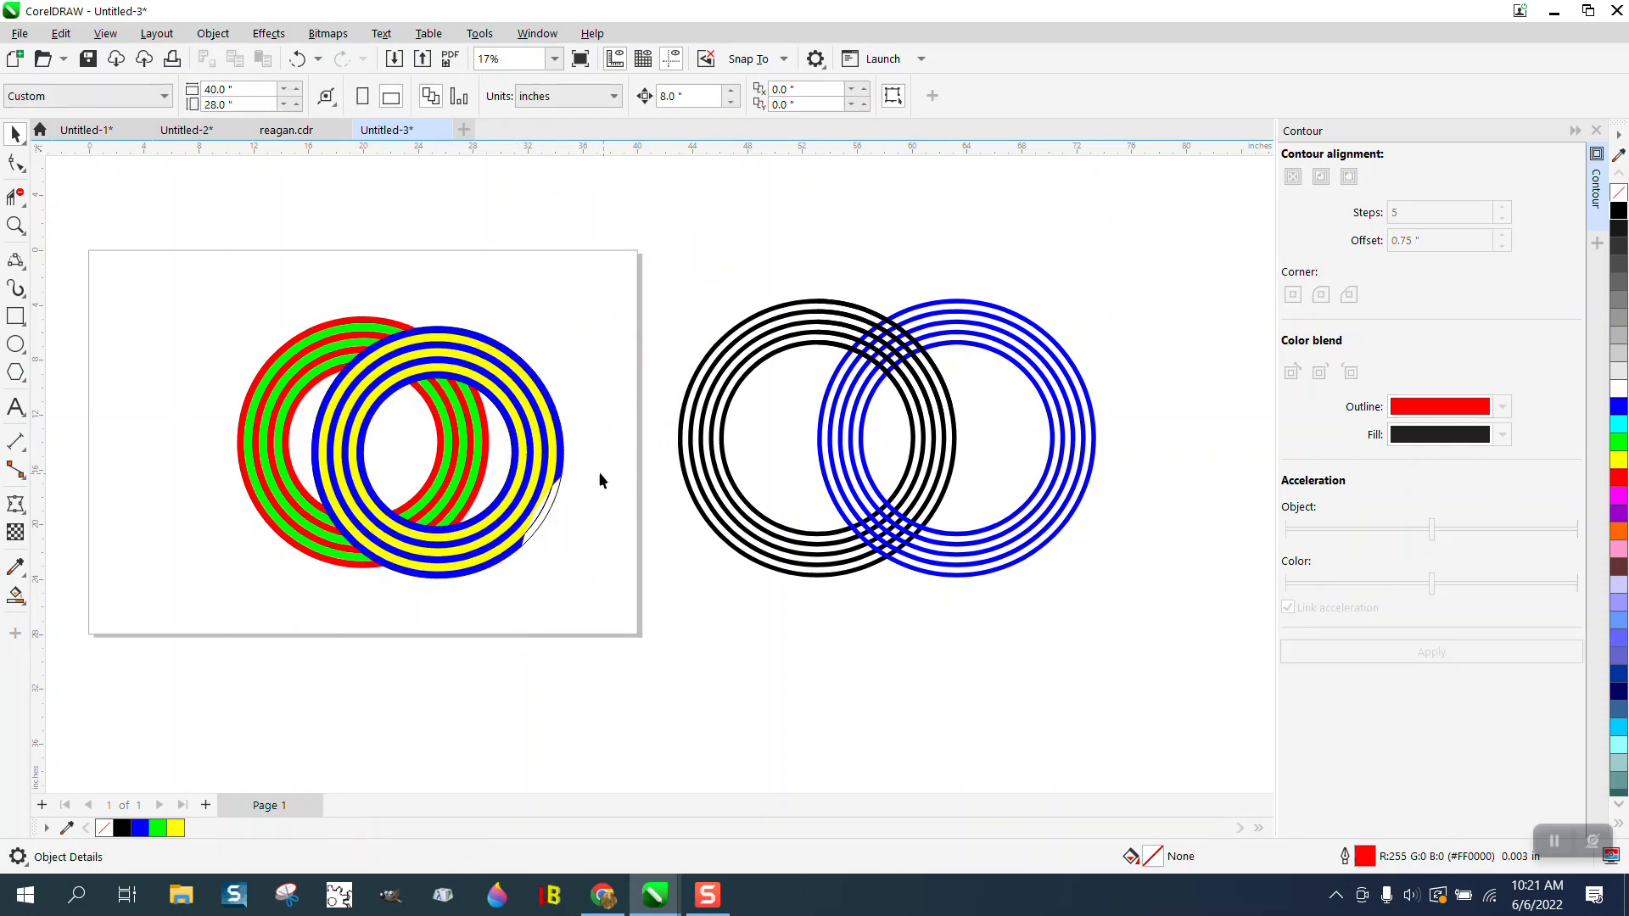
pyautogui.click(298, 58)
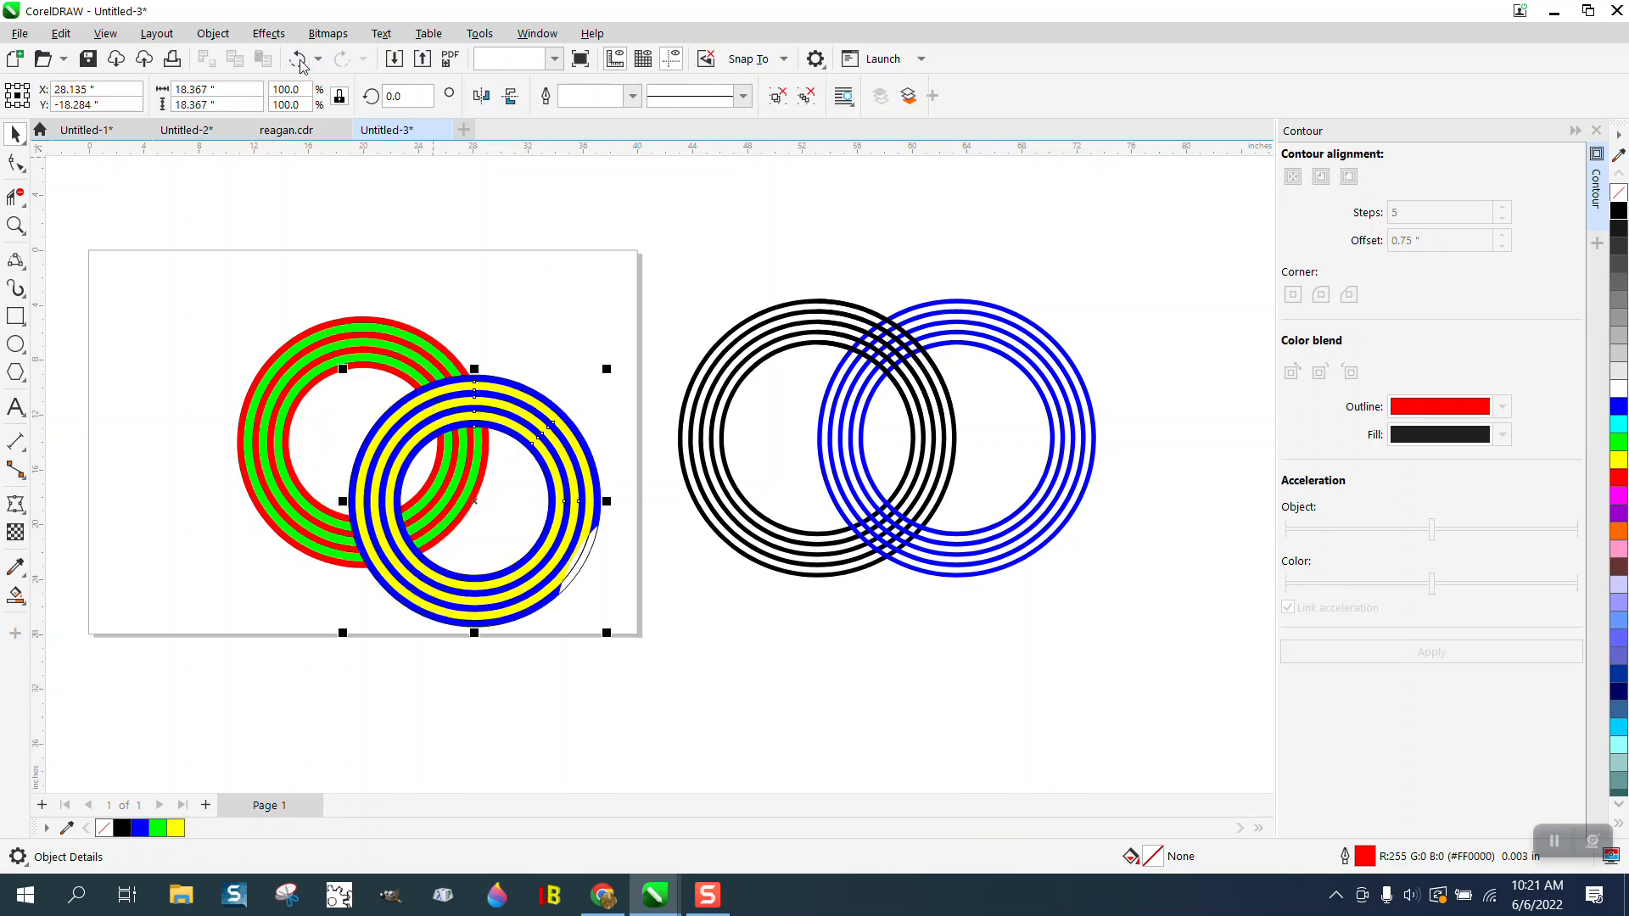
pyautogui.click(298, 58)
# - Move the black ring group to the right over the blue rings, centered at about X 66.2, Y -17.3 inches
pyautogui.moveTo(784, 319); pyautogui.dragTo(964, 369)
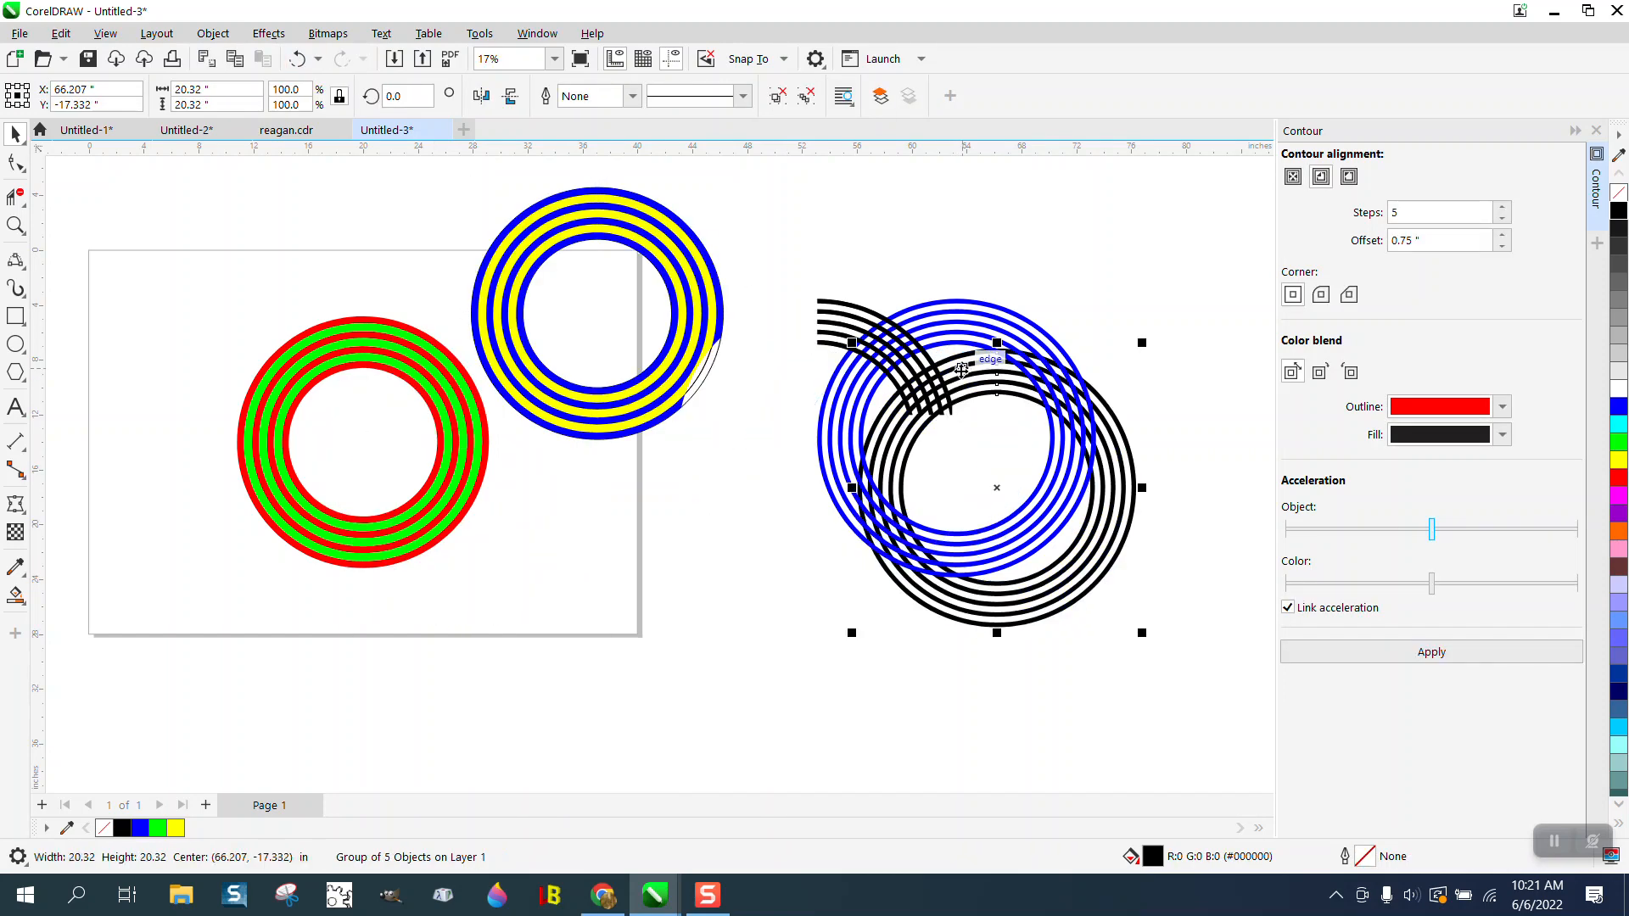
# - Try deleting the blue-and-yellow ring group, and undo the deletion
pyautogui.click(718, 345)
pyautogui.press('Delete')
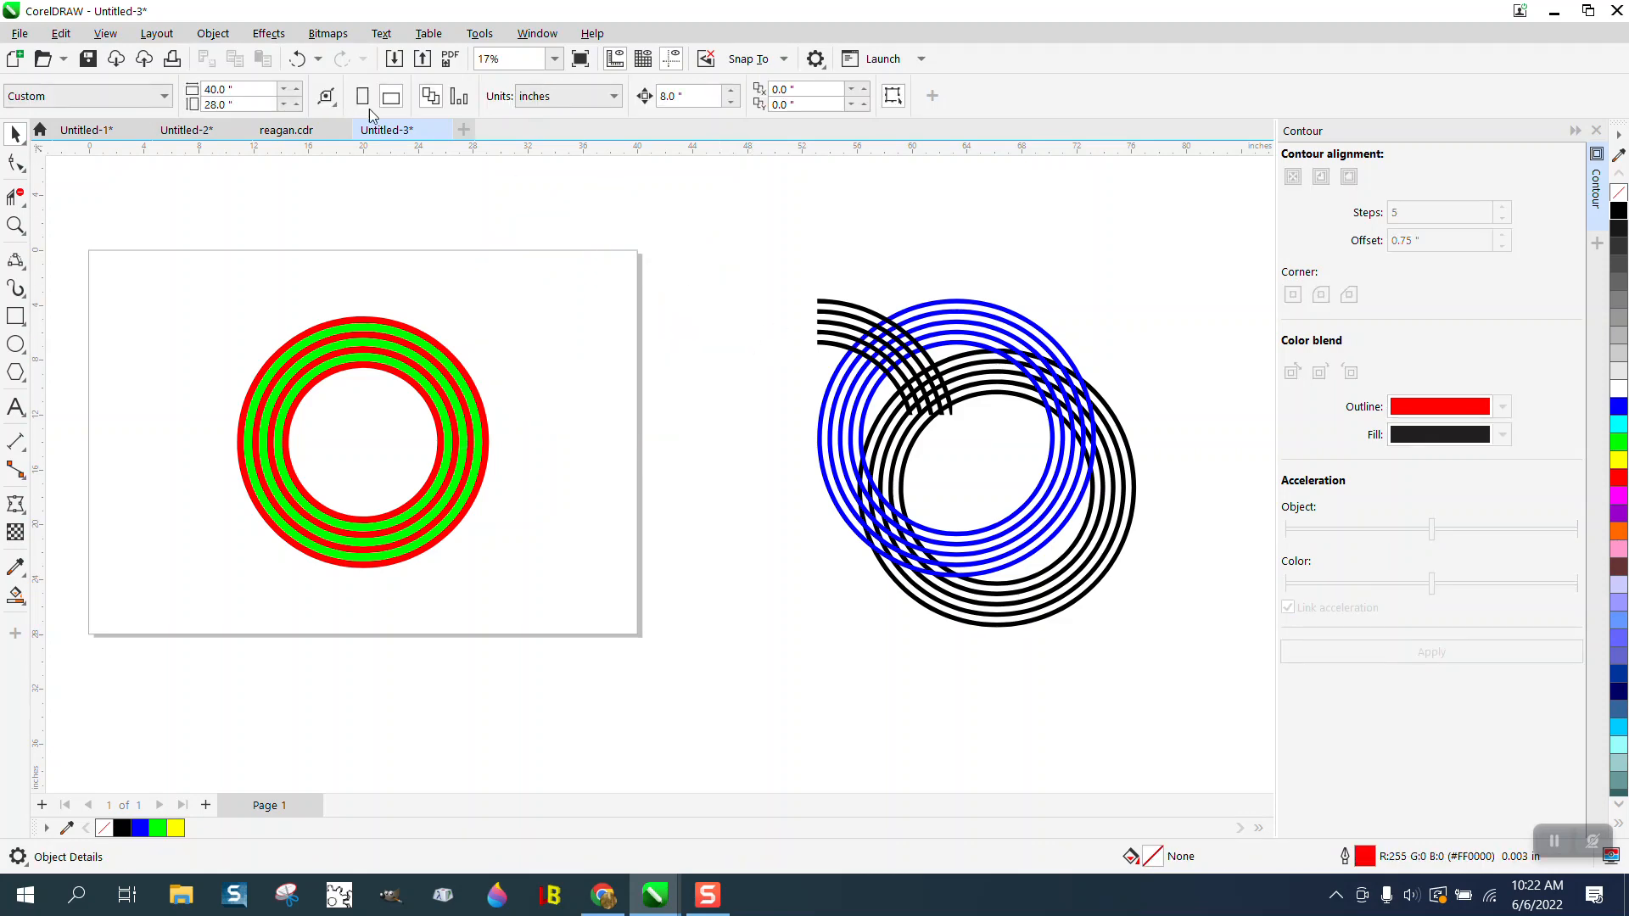
pyautogui.click(297, 58)
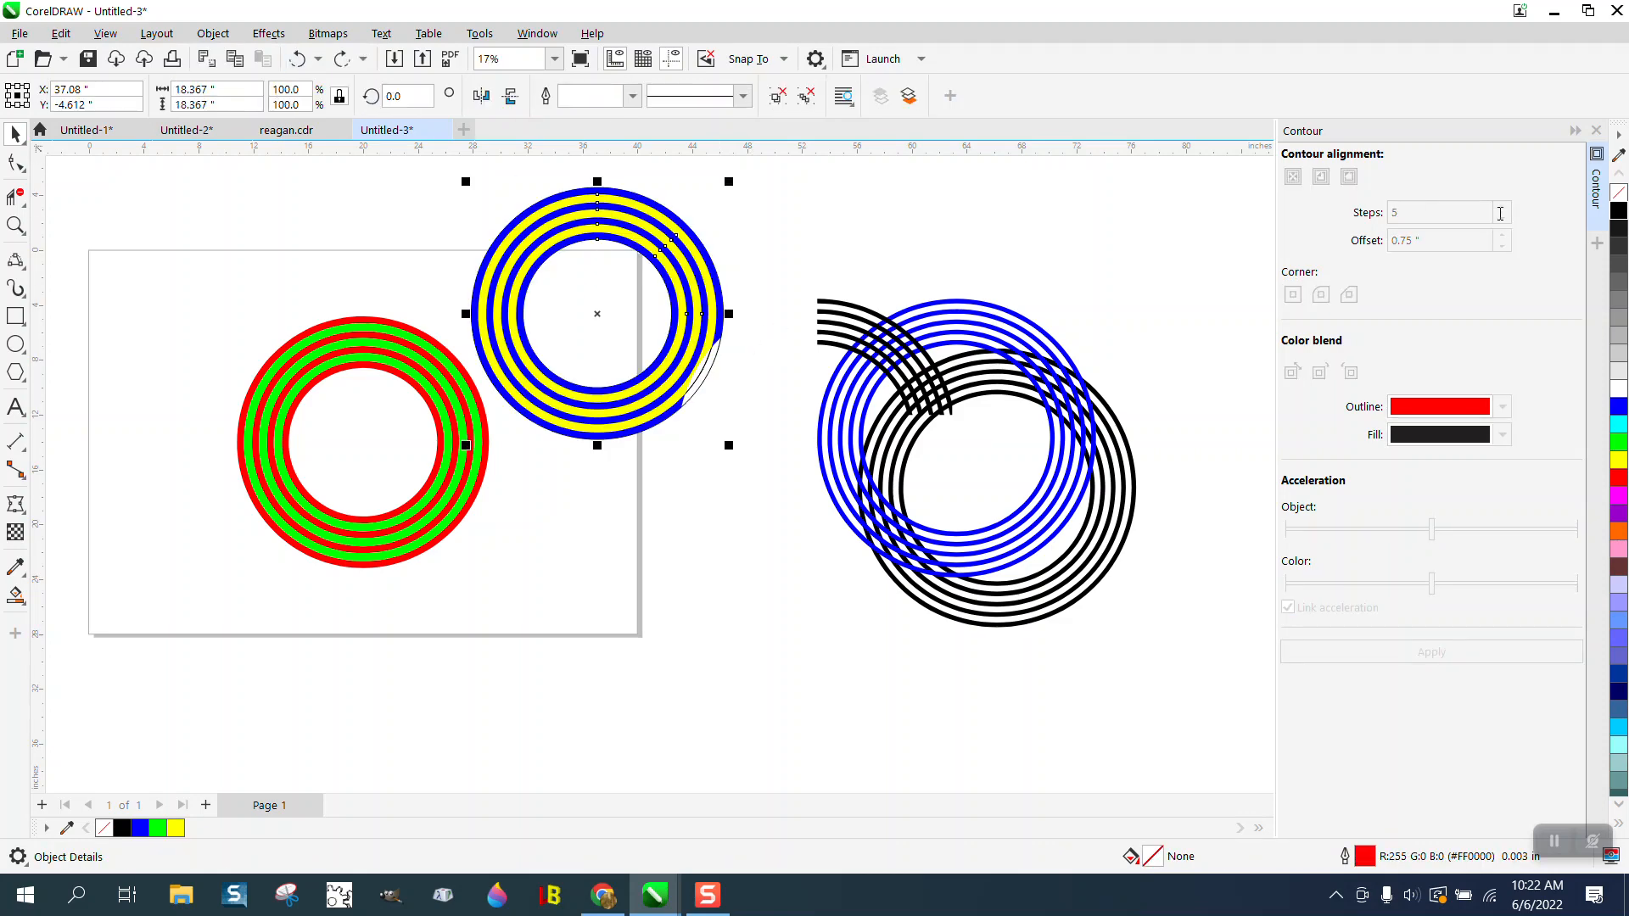
# - Remove the fills from the blue-and-yellow ring group and smart-fill the gaps between its rings with yellow
pyautogui.click(1619, 195)
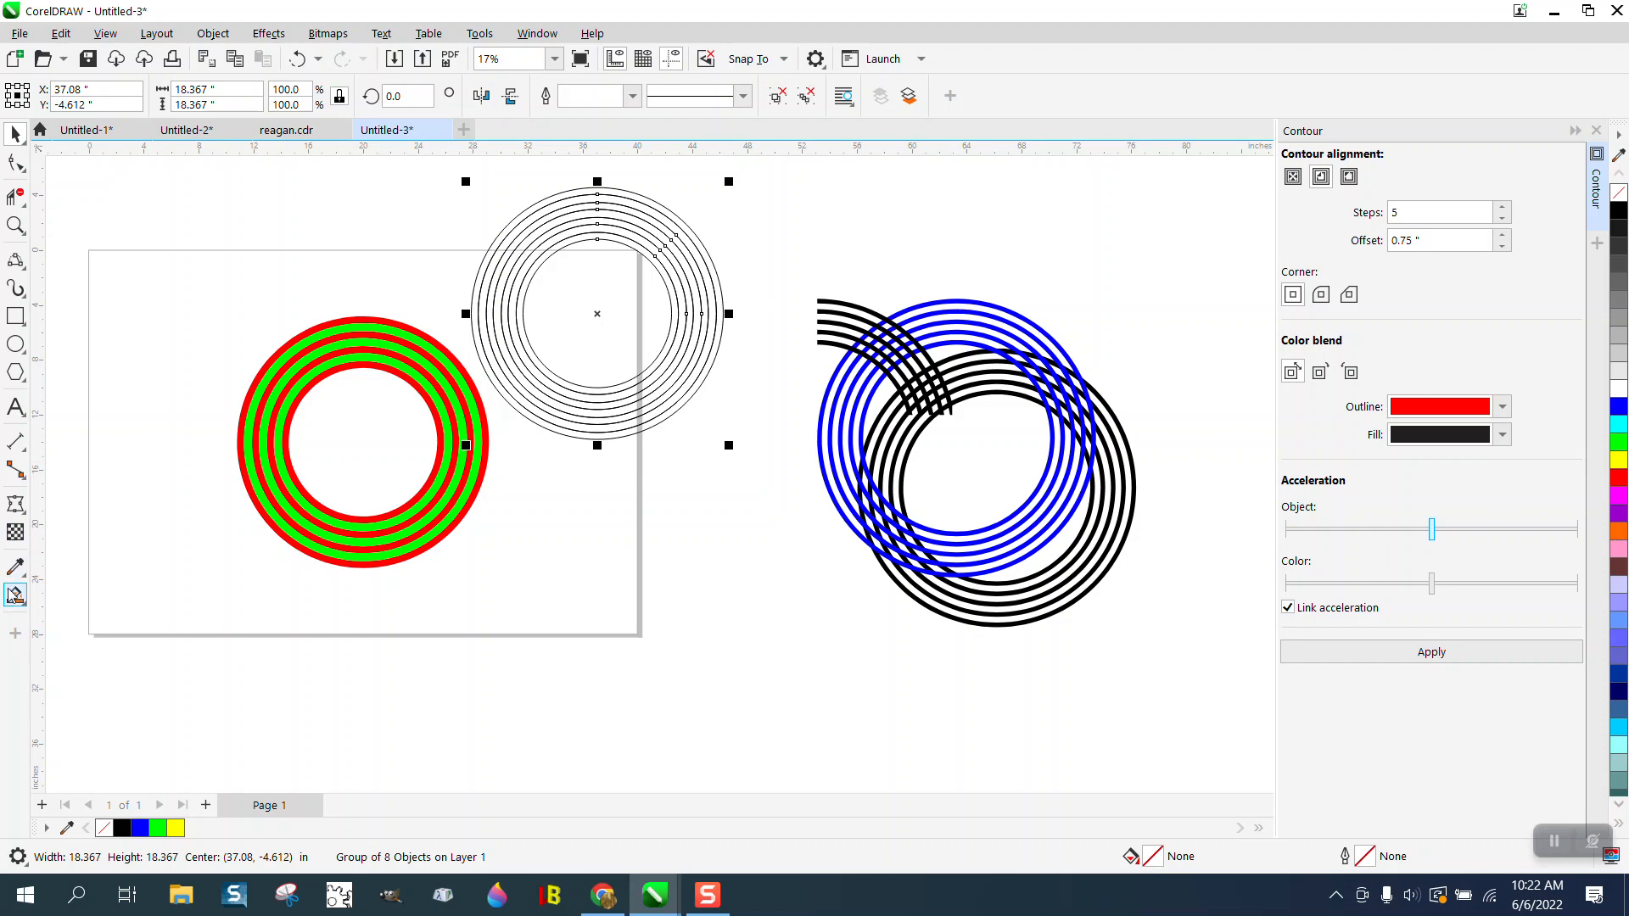
pyautogui.click(15, 596)
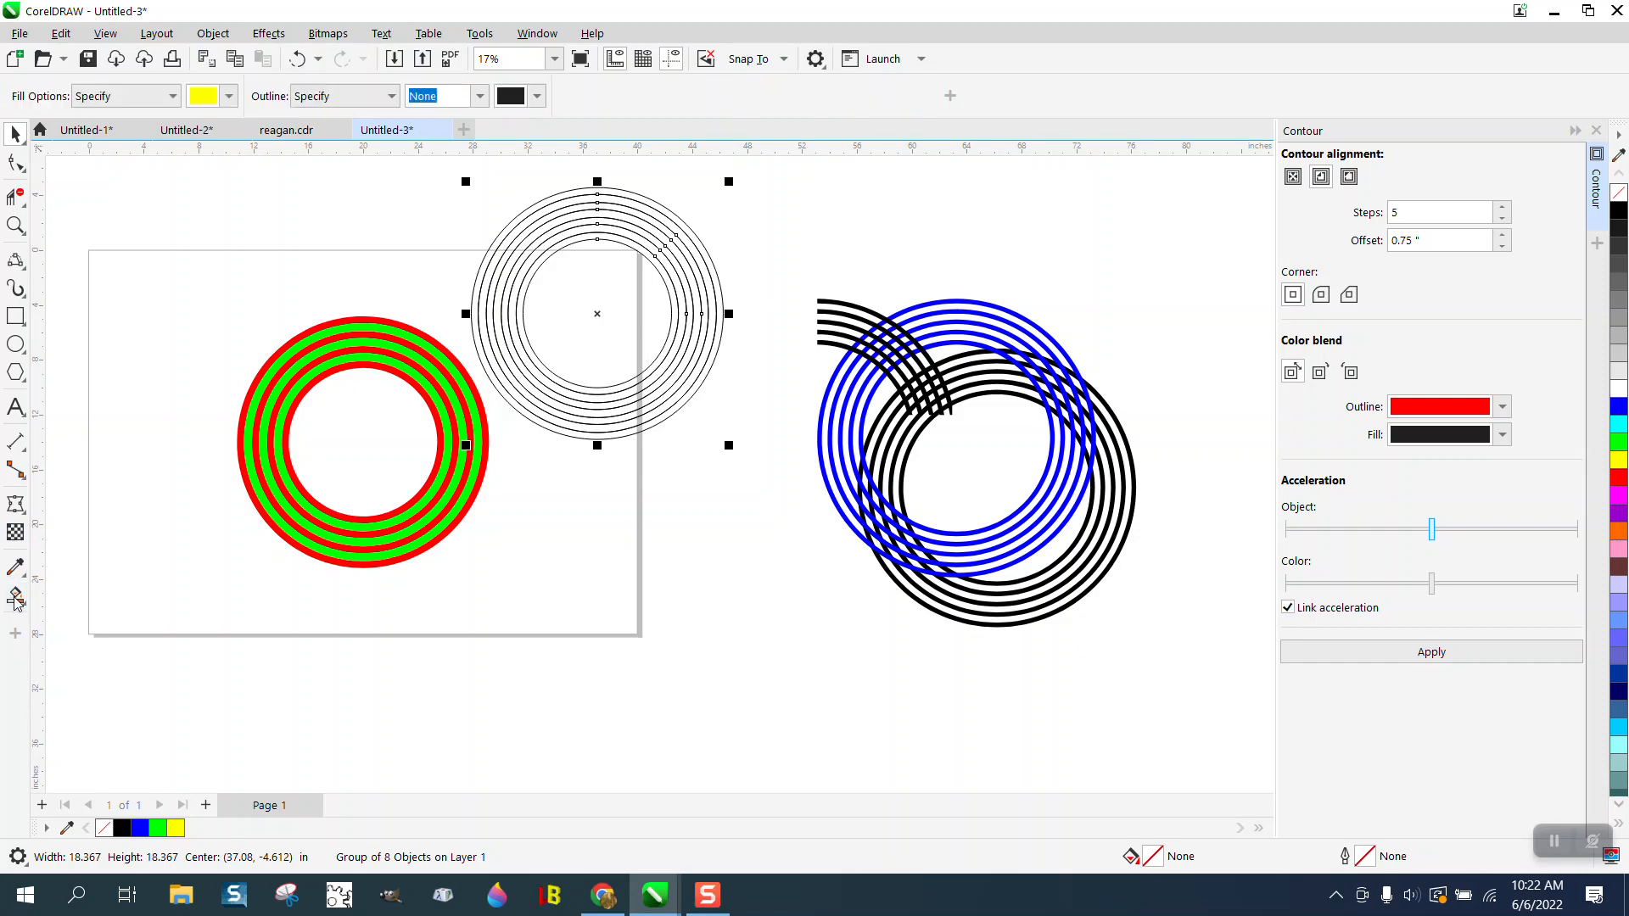
pyautogui.click(512, 319)
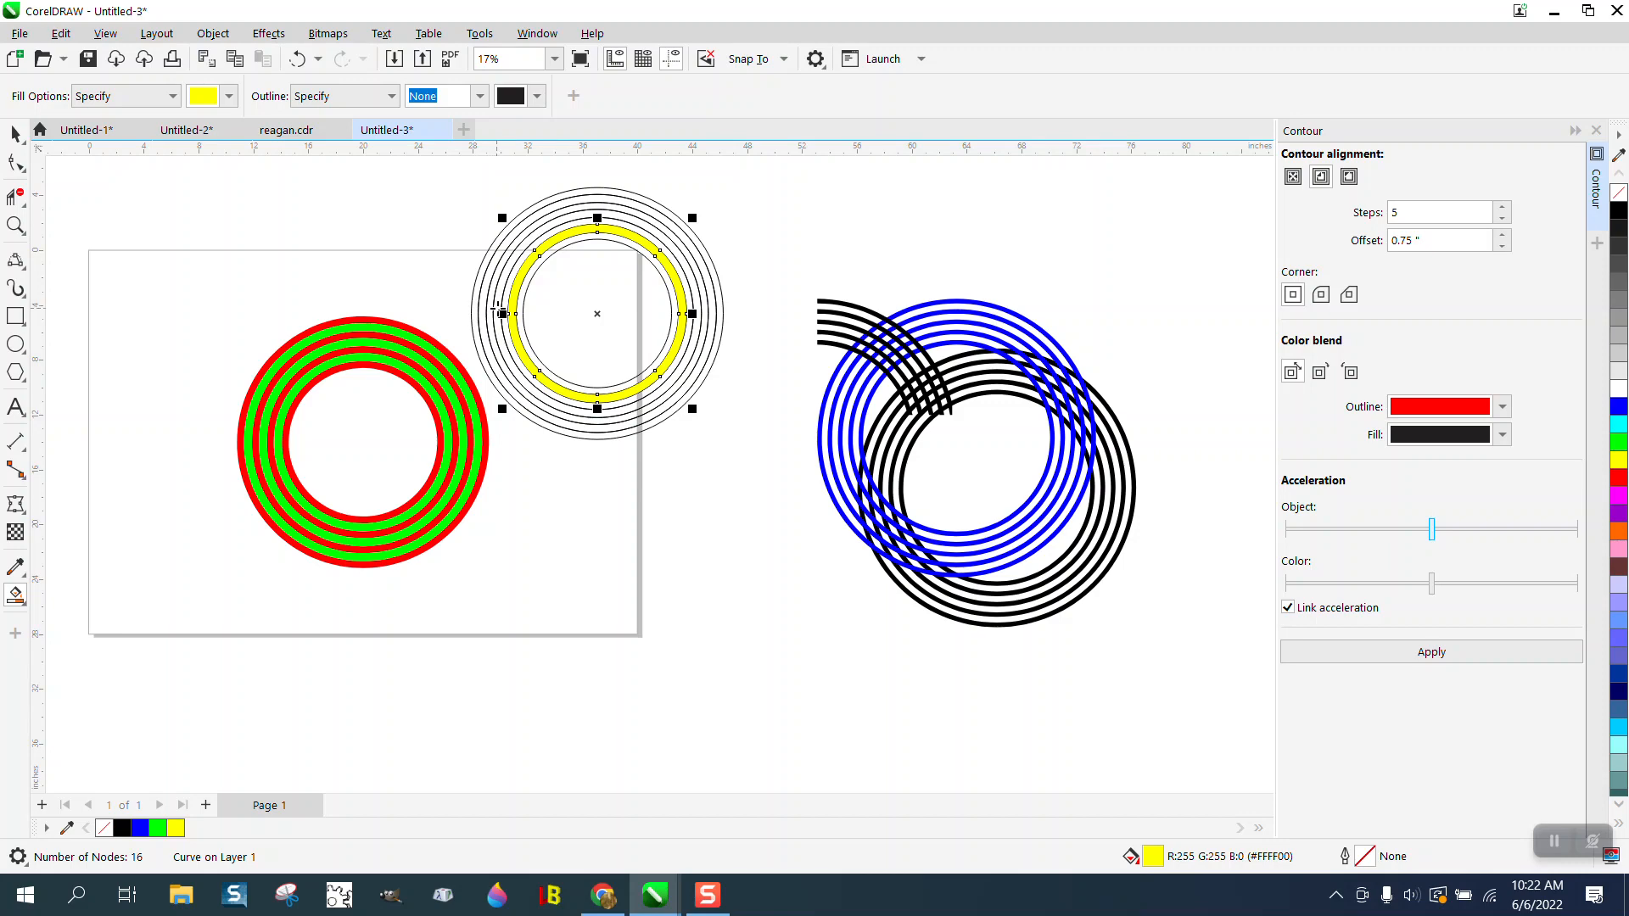
pyautogui.click(489, 312)
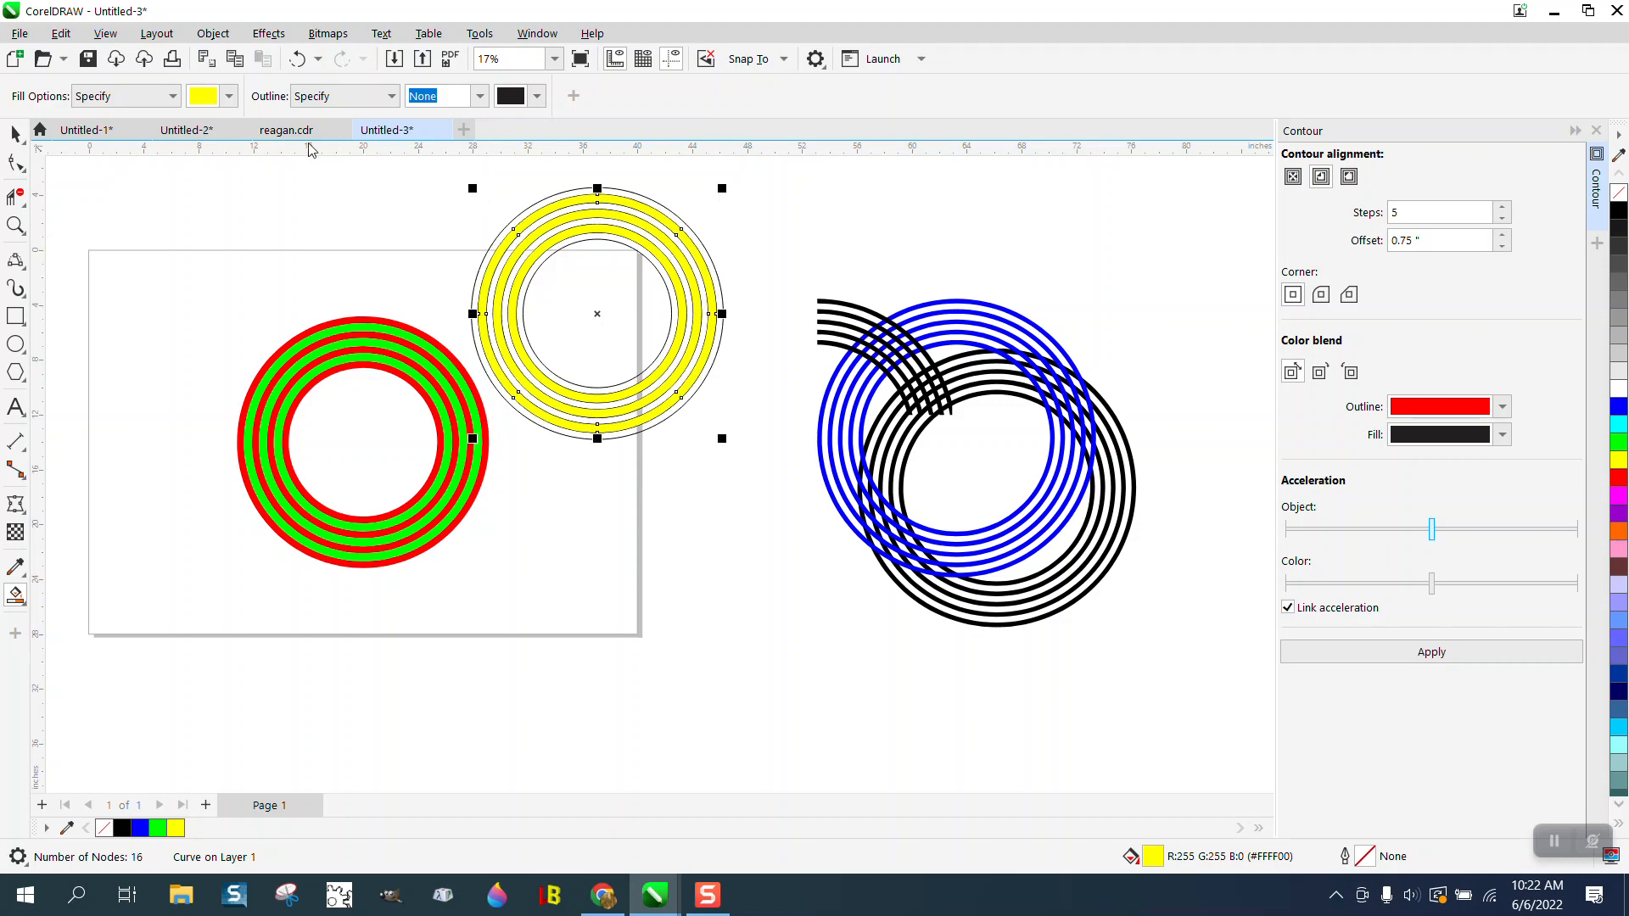
# - Smart-fill the unfilled bands of the yellow rings with blue and no outline
pyautogui.click(229, 96)
pyautogui.click(289, 220)
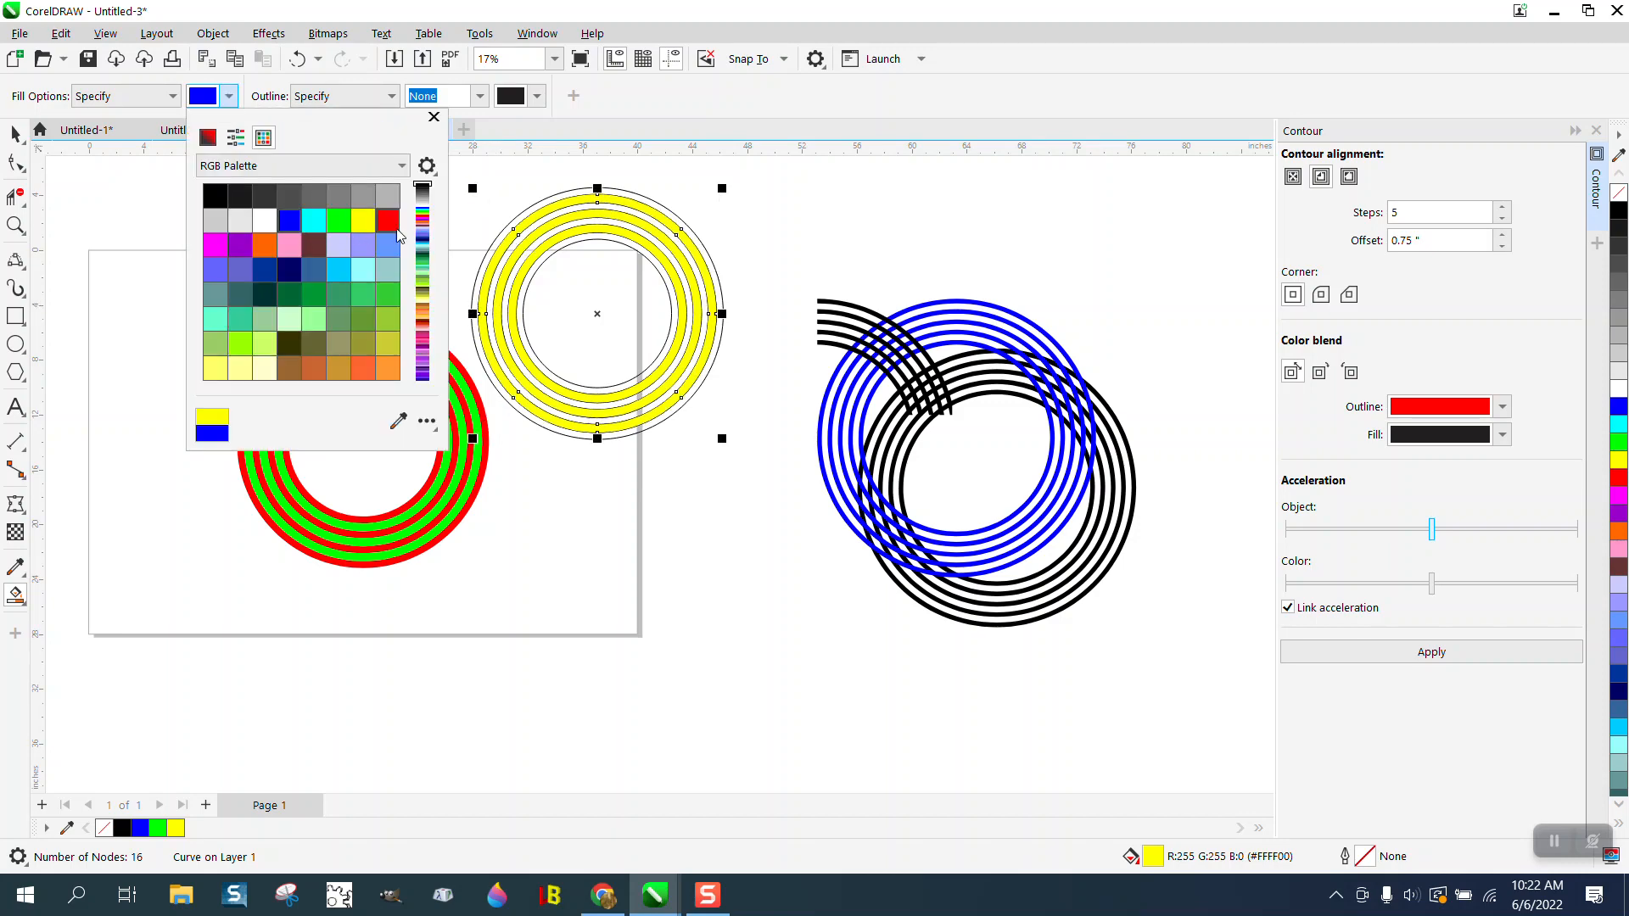
pyautogui.click(504, 241)
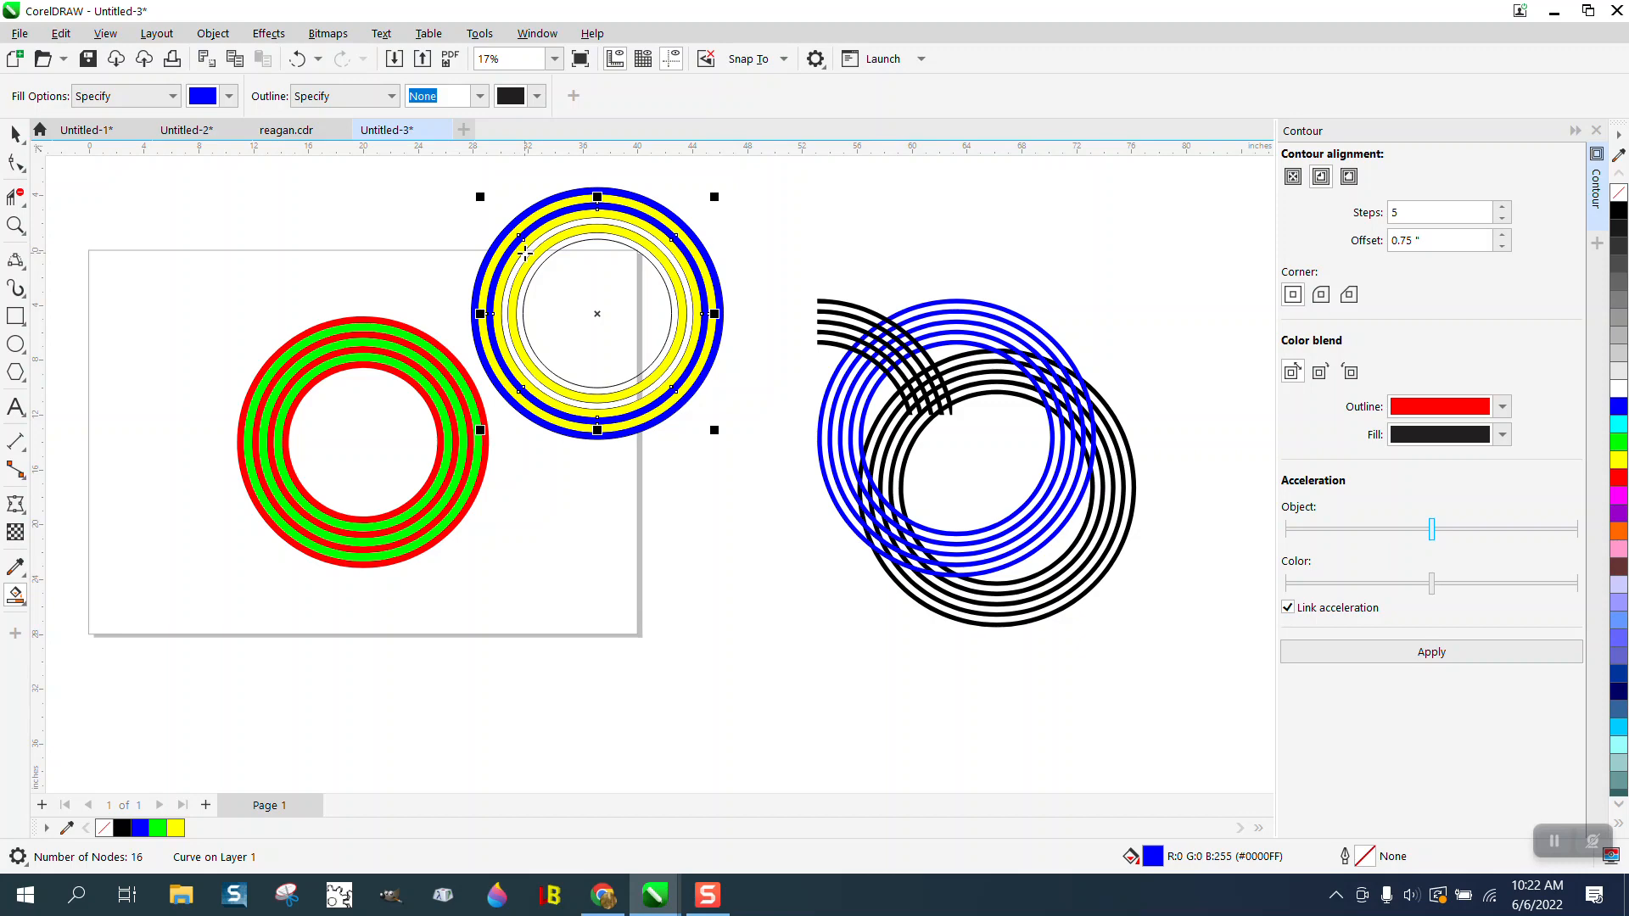
pyautogui.click(533, 257)
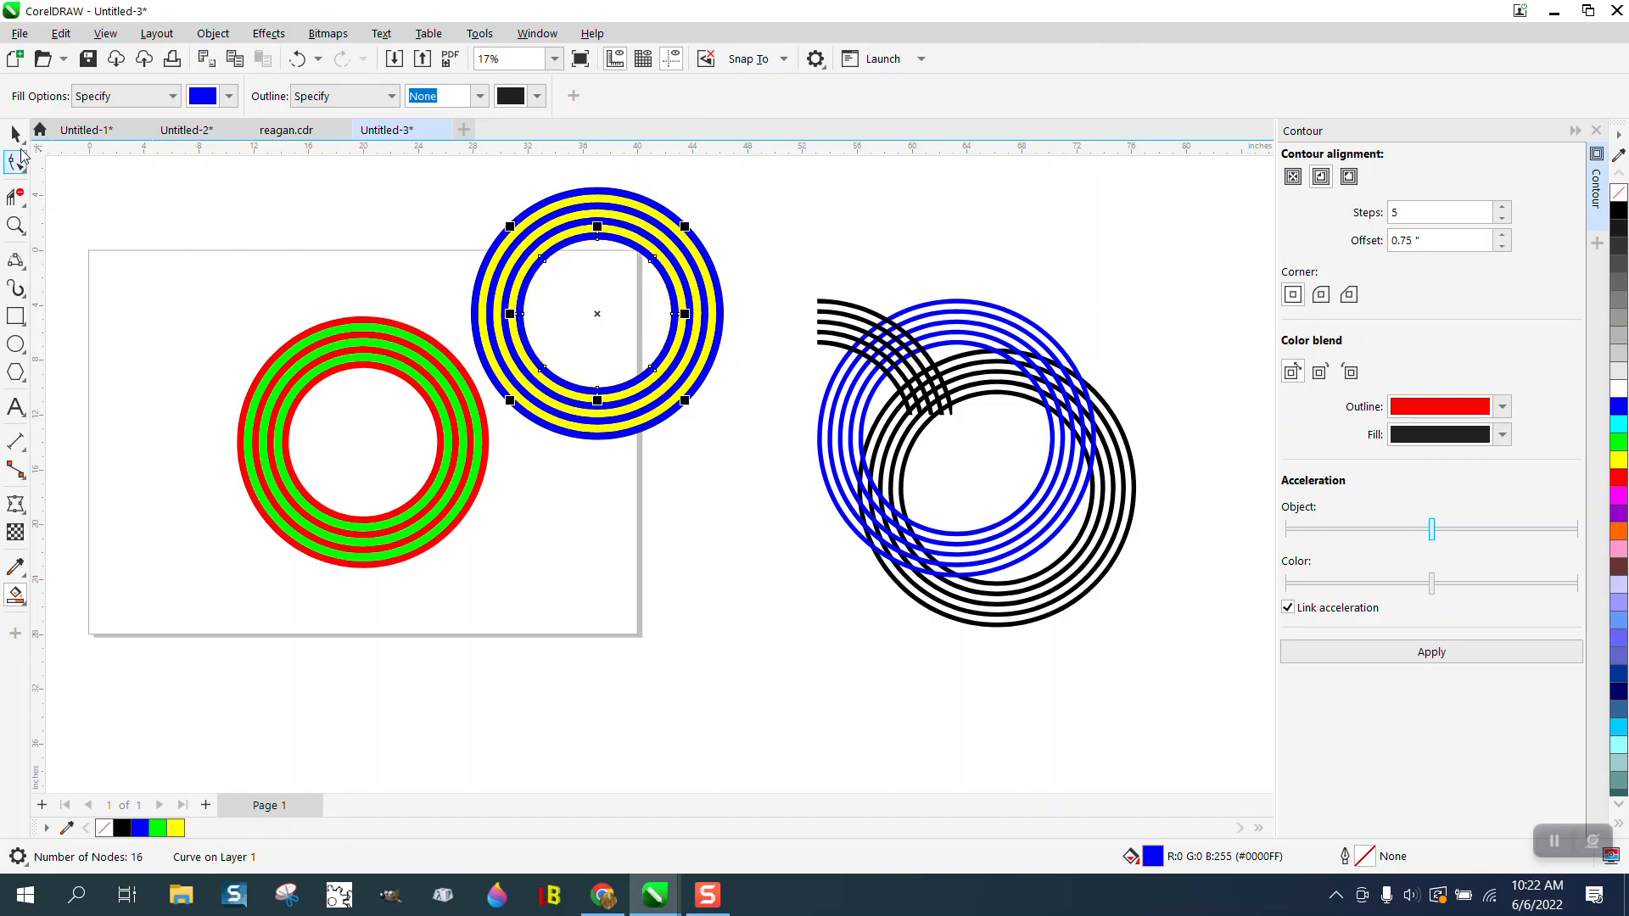
# - Group the blue-and-yellow rings and move the group over the red-and-green rings, centered at about X 28.9, Y -19.7 inches
pyautogui.click(15, 133)
pyautogui.moveTo(456, 172); pyautogui.dragTo(775, 478)
pyautogui.hotkey('ctrl', 'g')
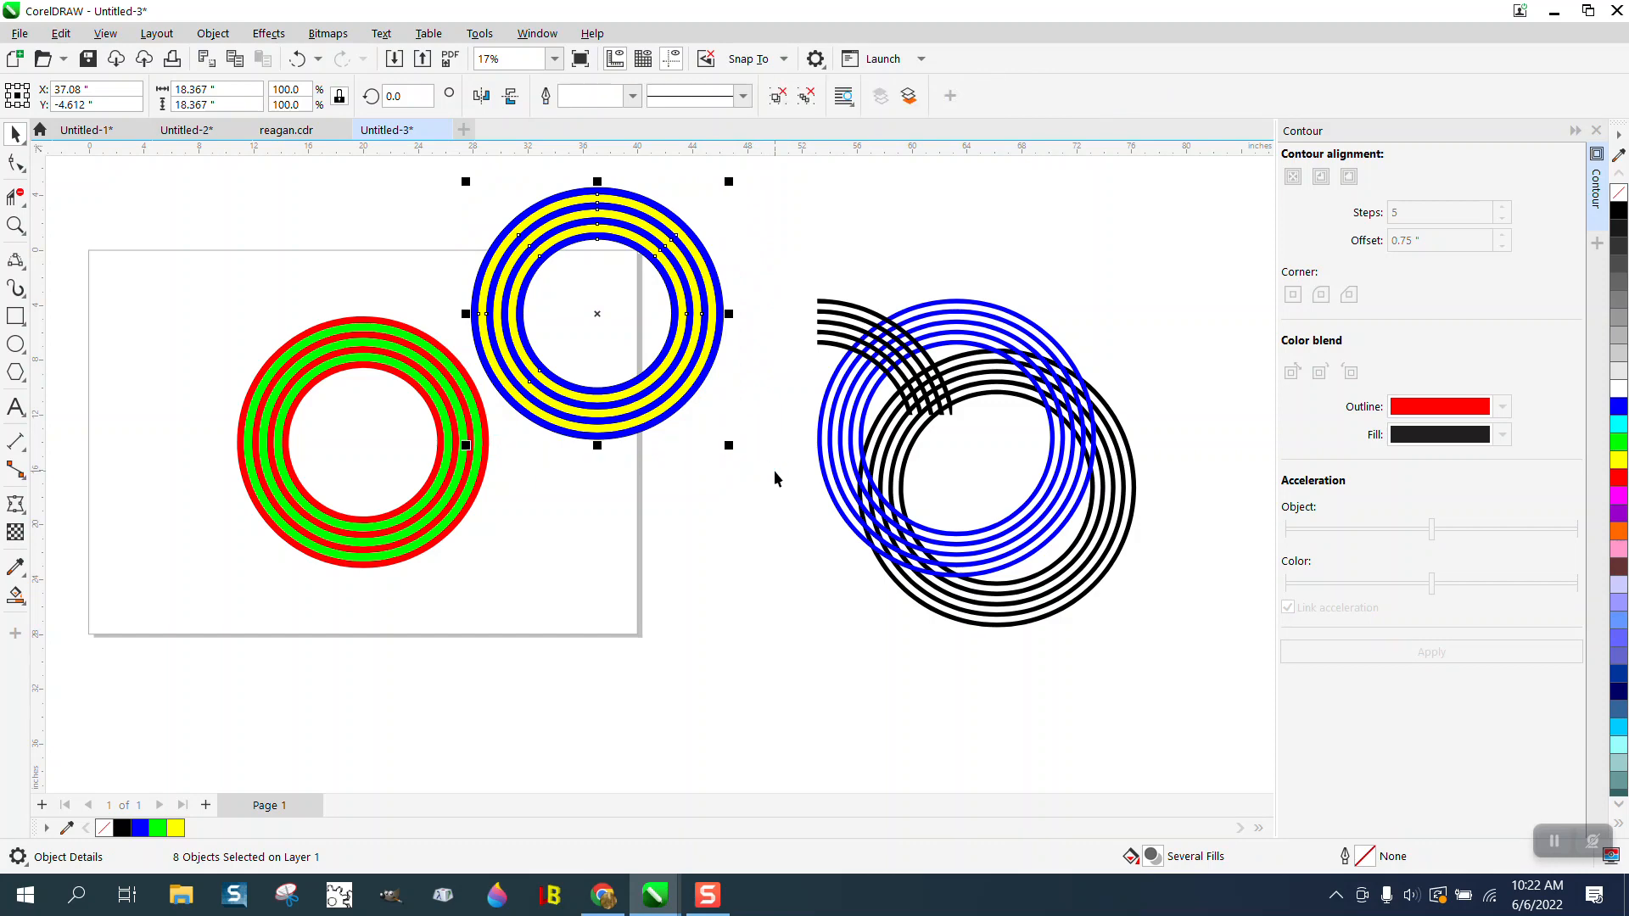
pyautogui.moveTo(588, 335); pyautogui.dragTo(476, 541)
# - Draw a rectangle about 10.1 by 9.5 inches over the upper ring crossing and intersect it with the red-and-green rings
pyautogui.click(15, 316)
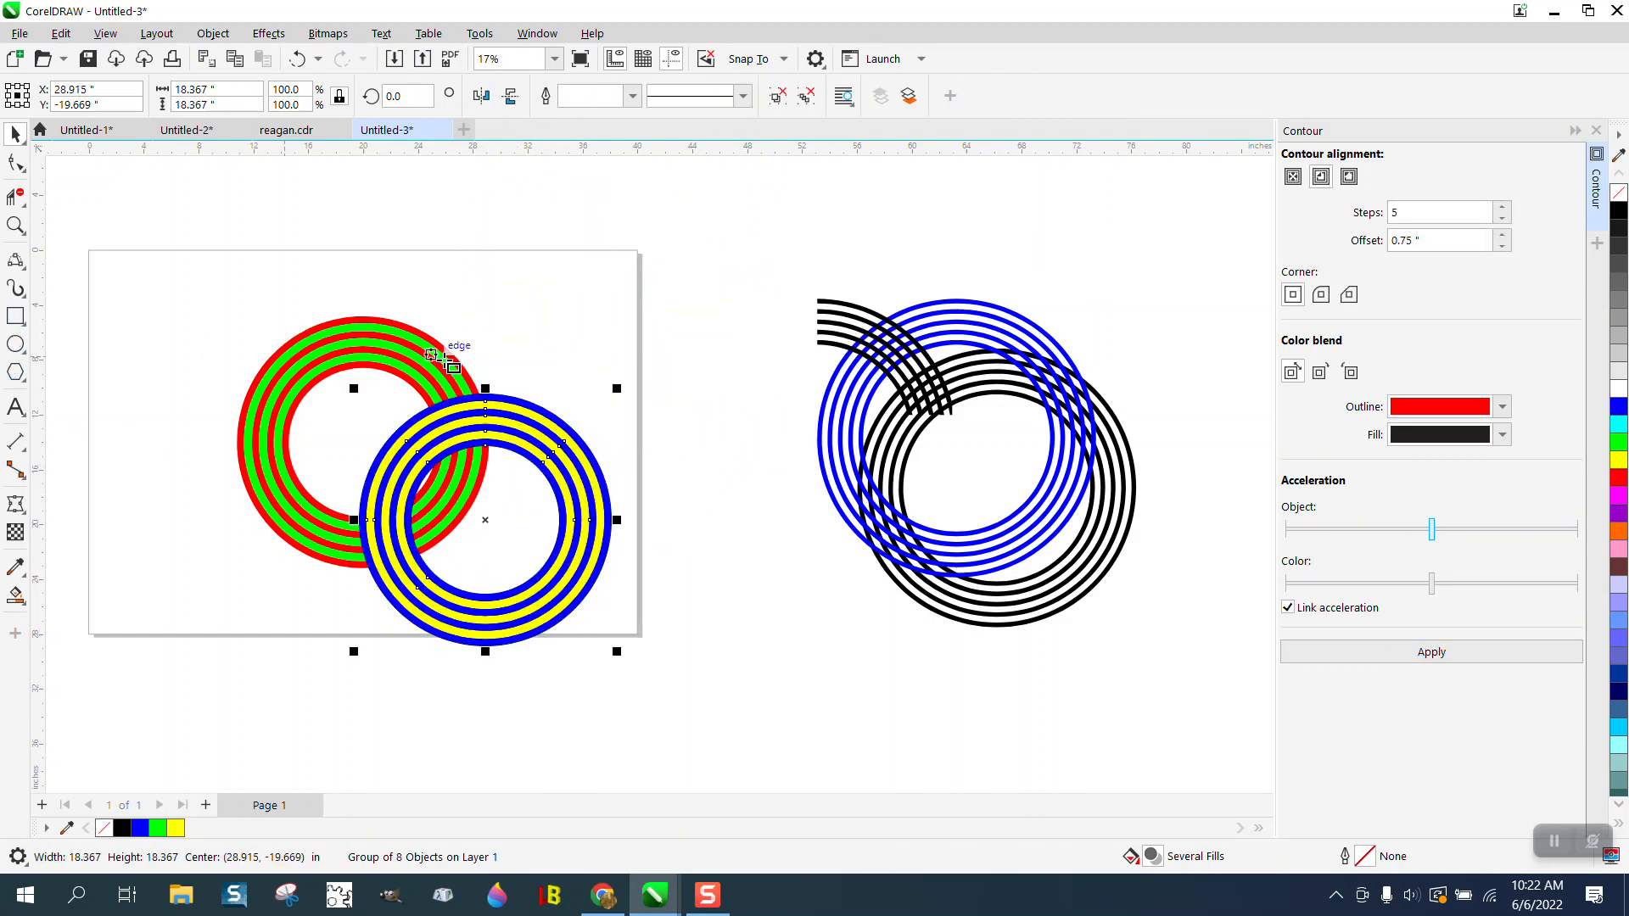
pyautogui.moveTo(537, 354); pyautogui.dragTo(398, 484)
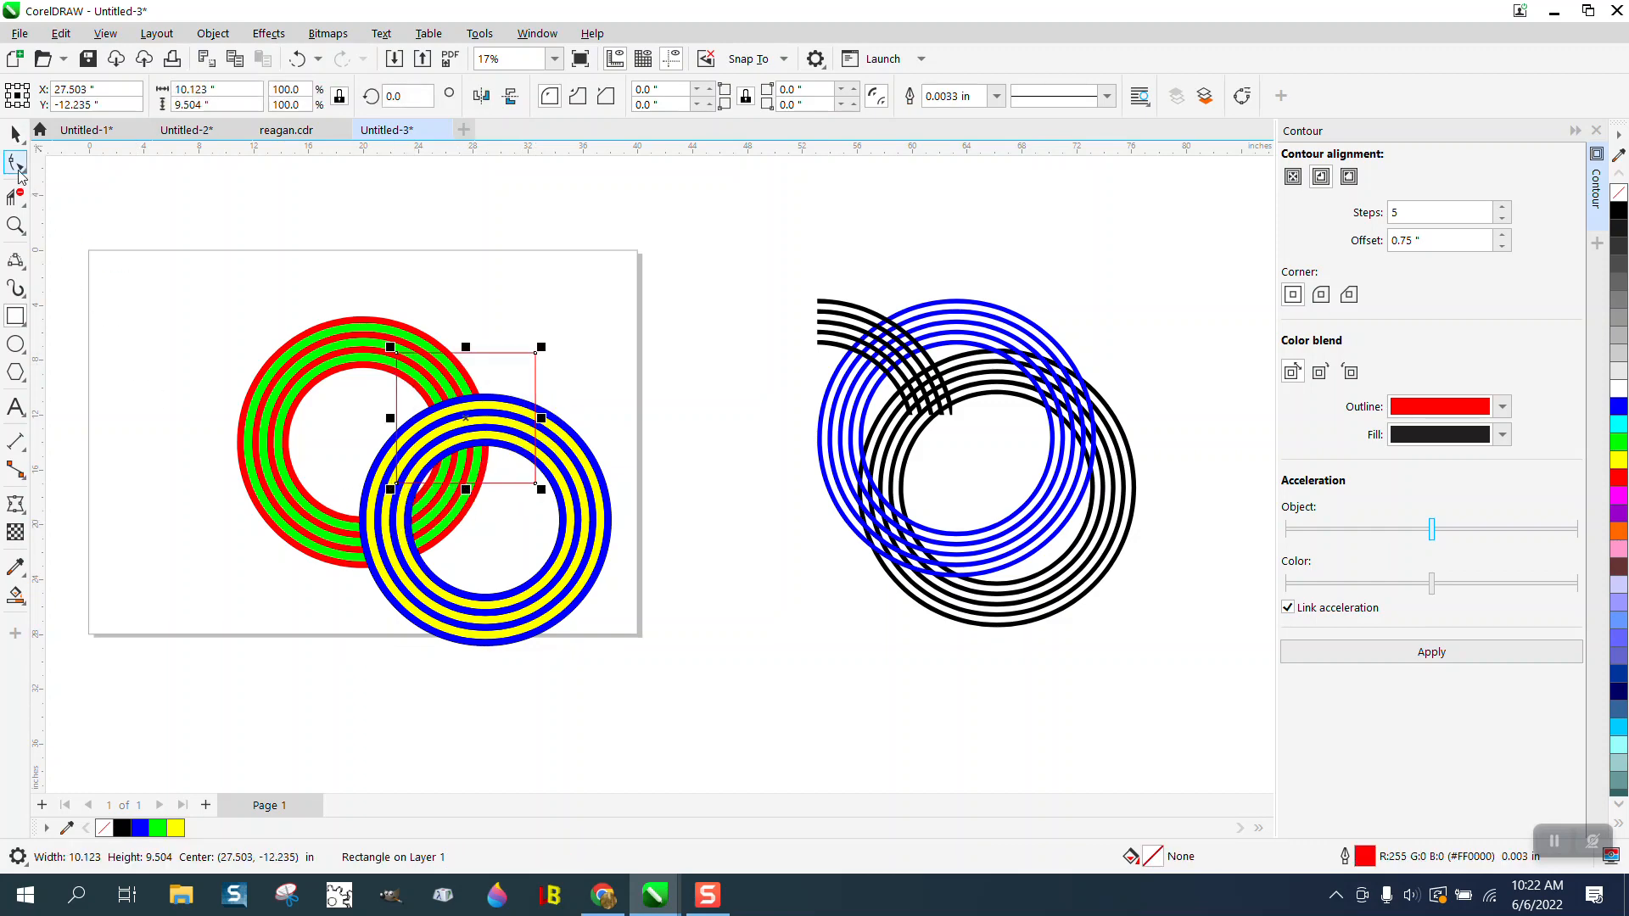
pyautogui.click(16, 136)
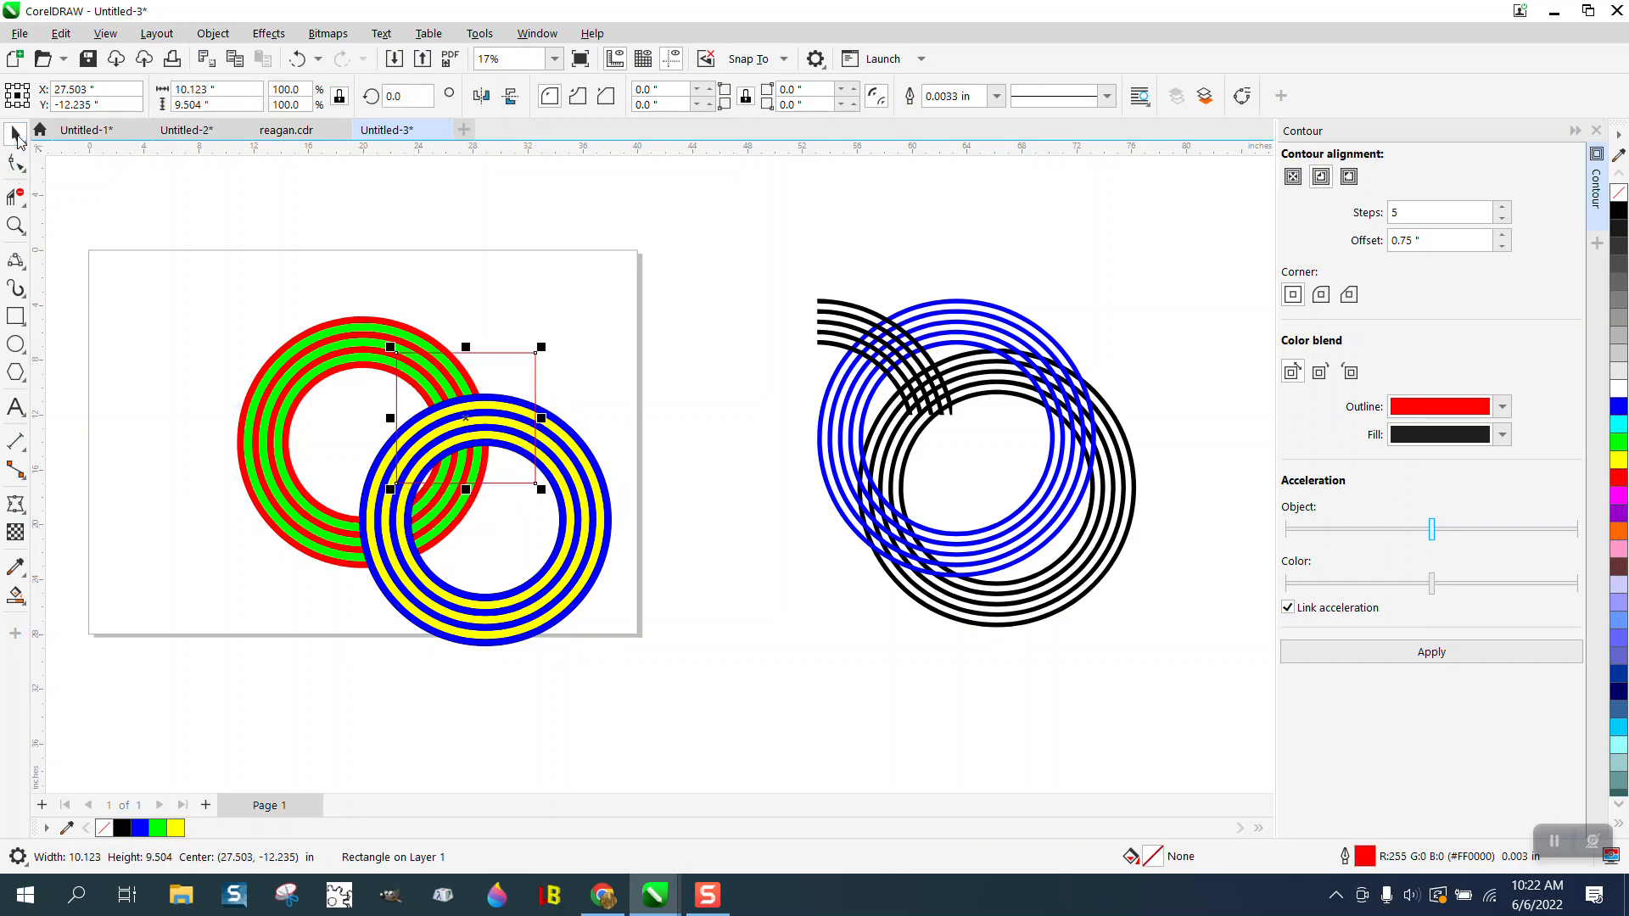
pyautogui.keyDown('shift'); pyautogui.click(369, 321); pyautogui.keyUp('shift')
pyautogui.click(644, 103)
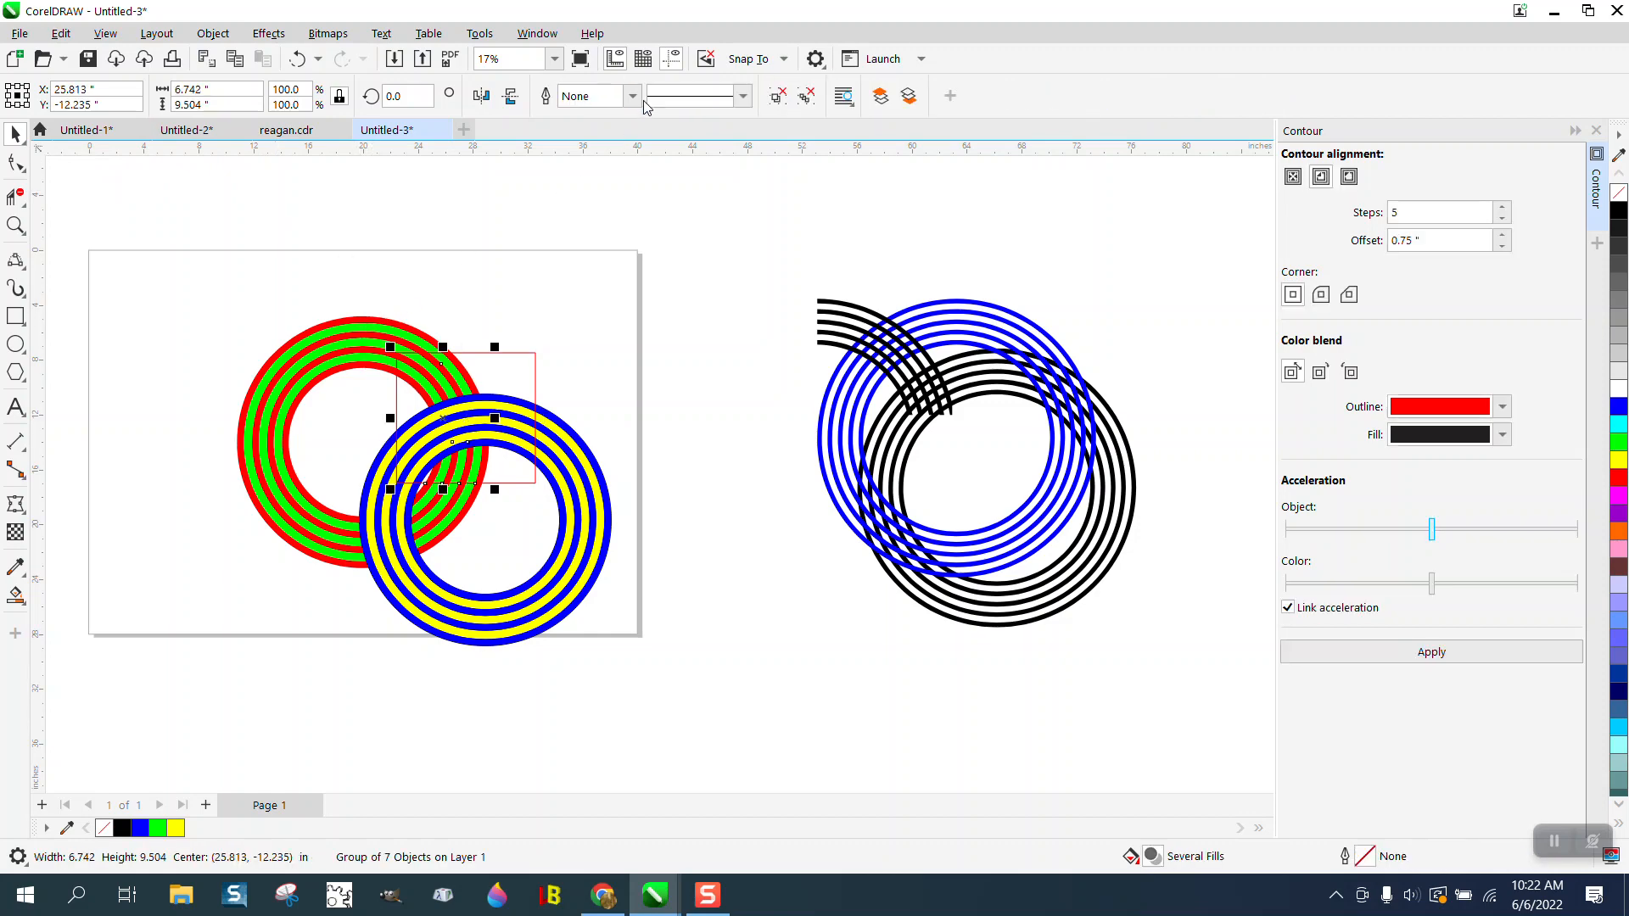
# - Nudge the intersected red-and-green piece up 8 inches and delete the rectangle
pyautogui.press('Up')
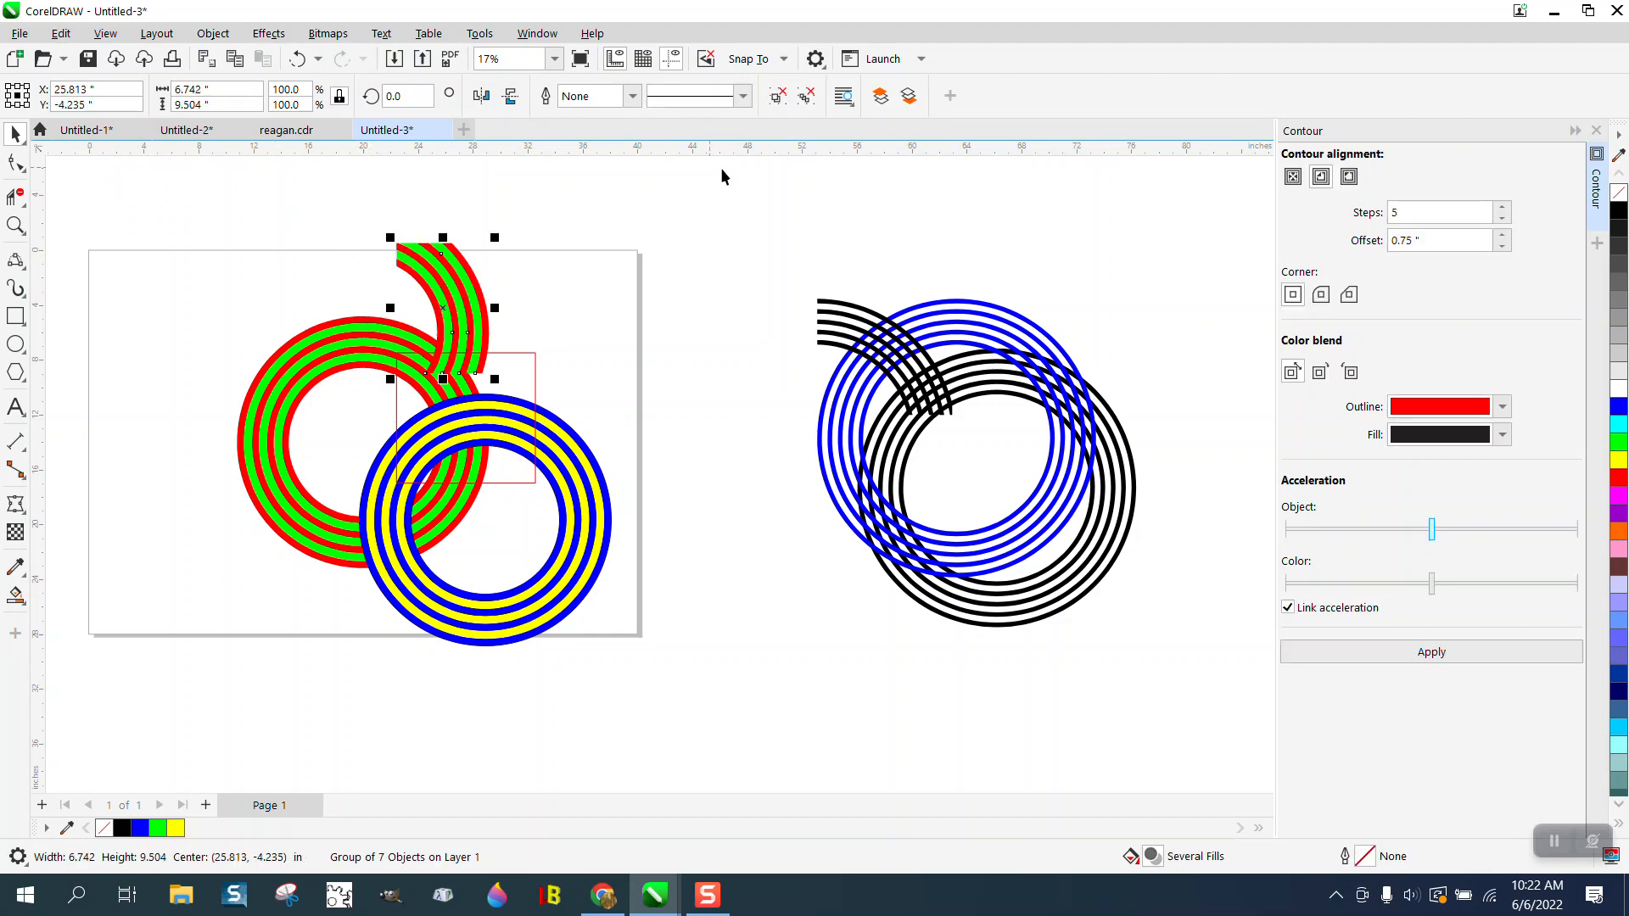
pyautogui.click(534, 372)
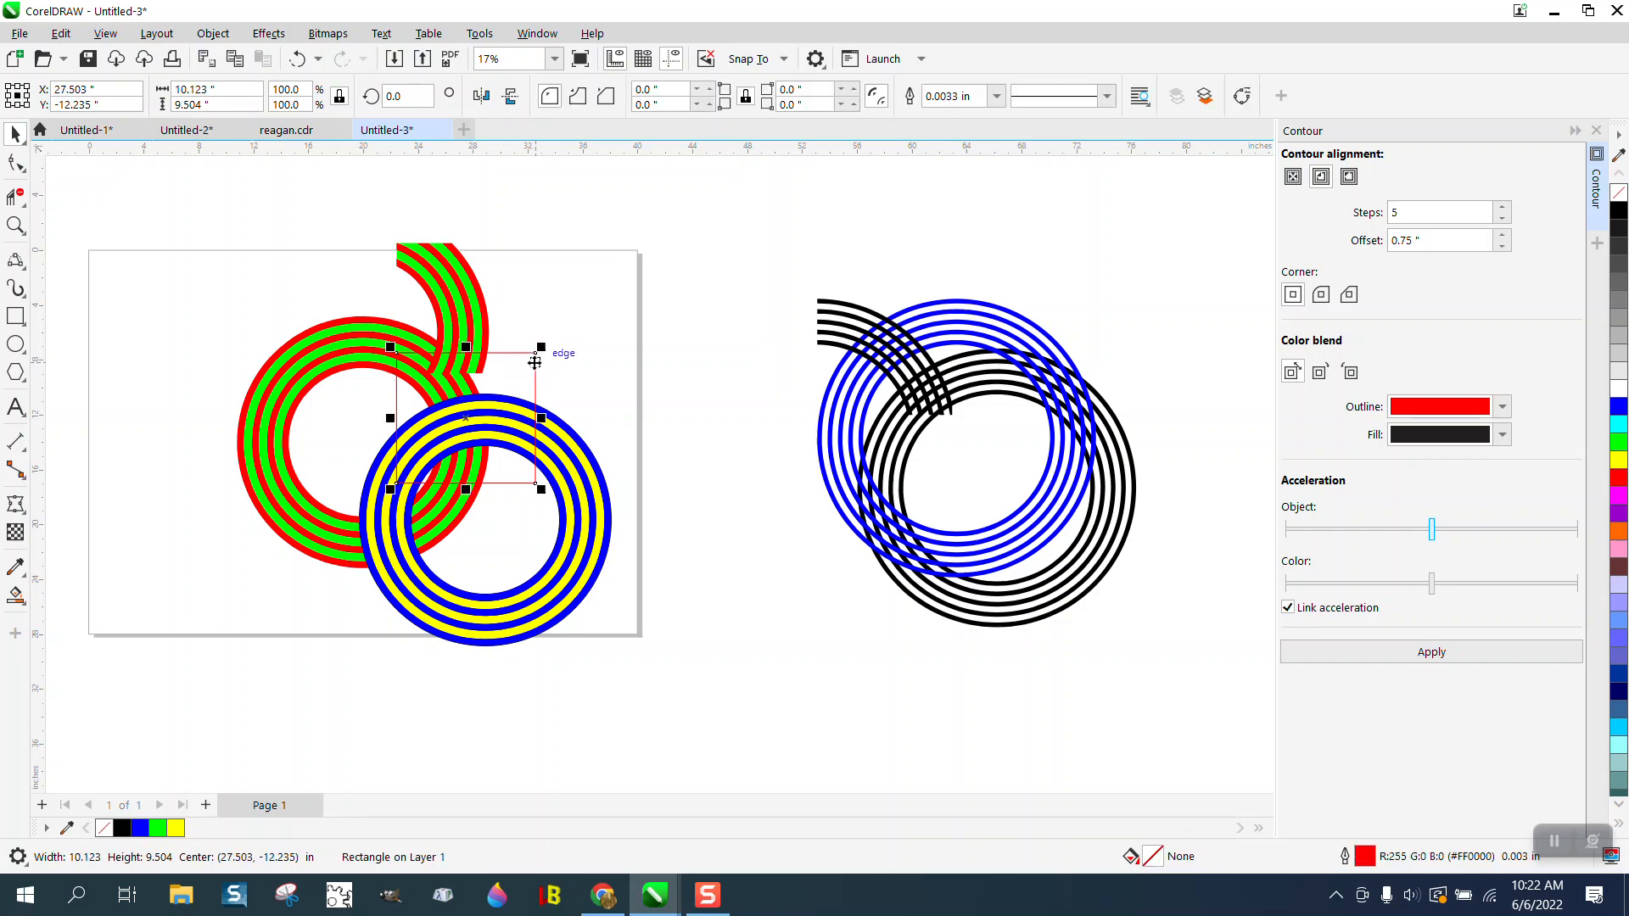
pyautogui.press('Delete')
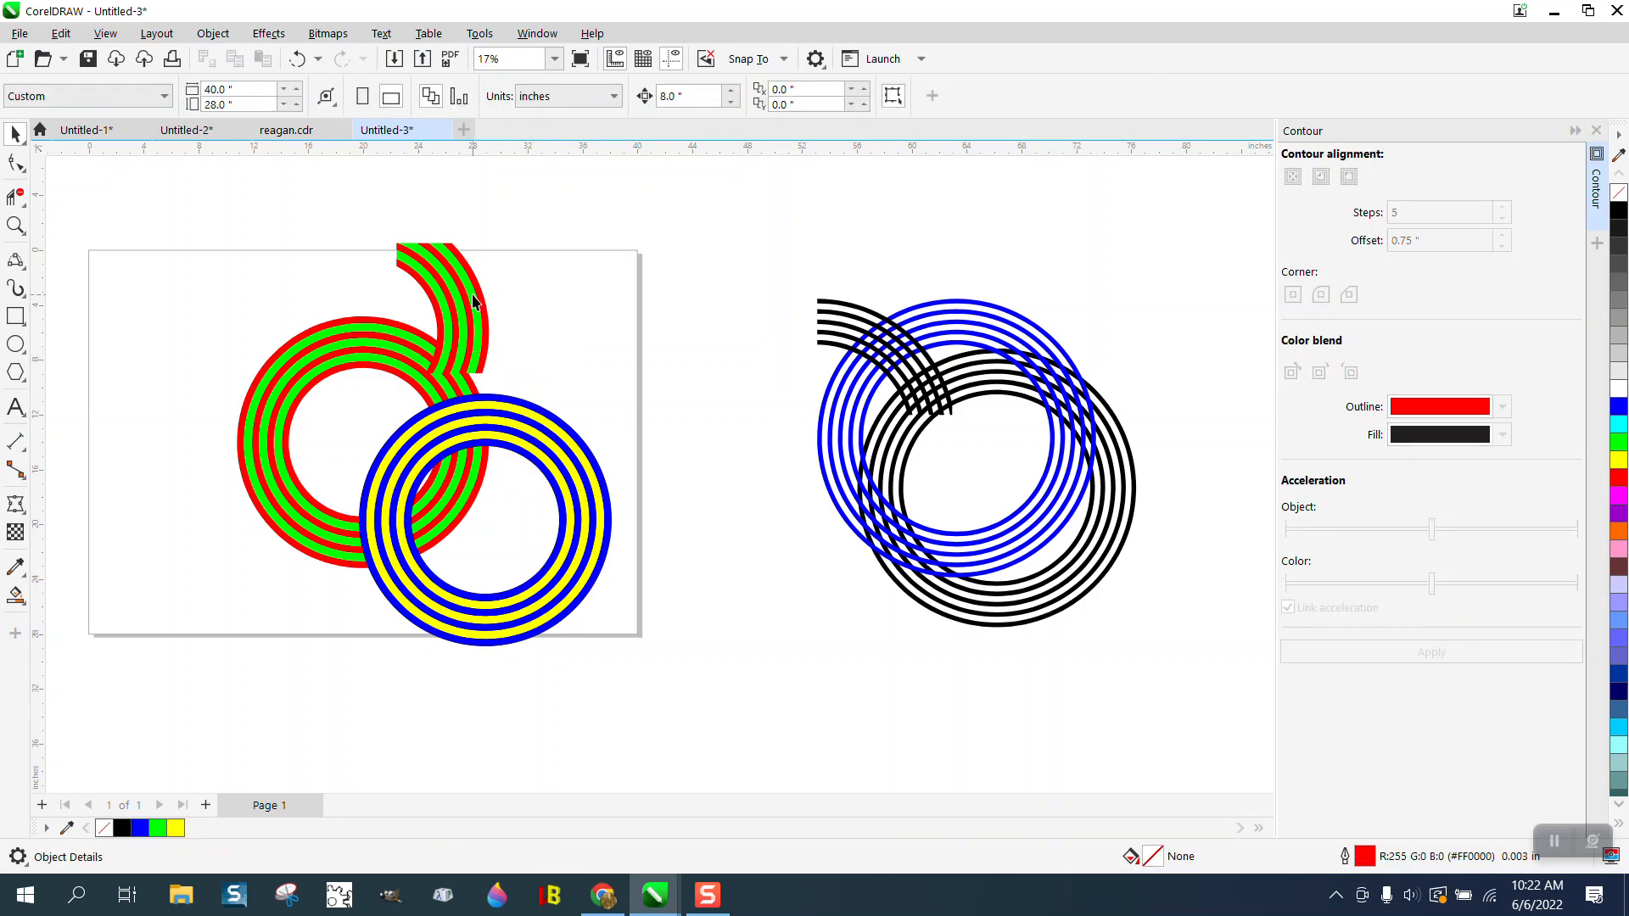
# - Try bringing the red-and-green piece to the front of the page and moving it back down 8 inches, and undo the move
pyautogui.click(474, 302)
pyautogui.click(213, 33)
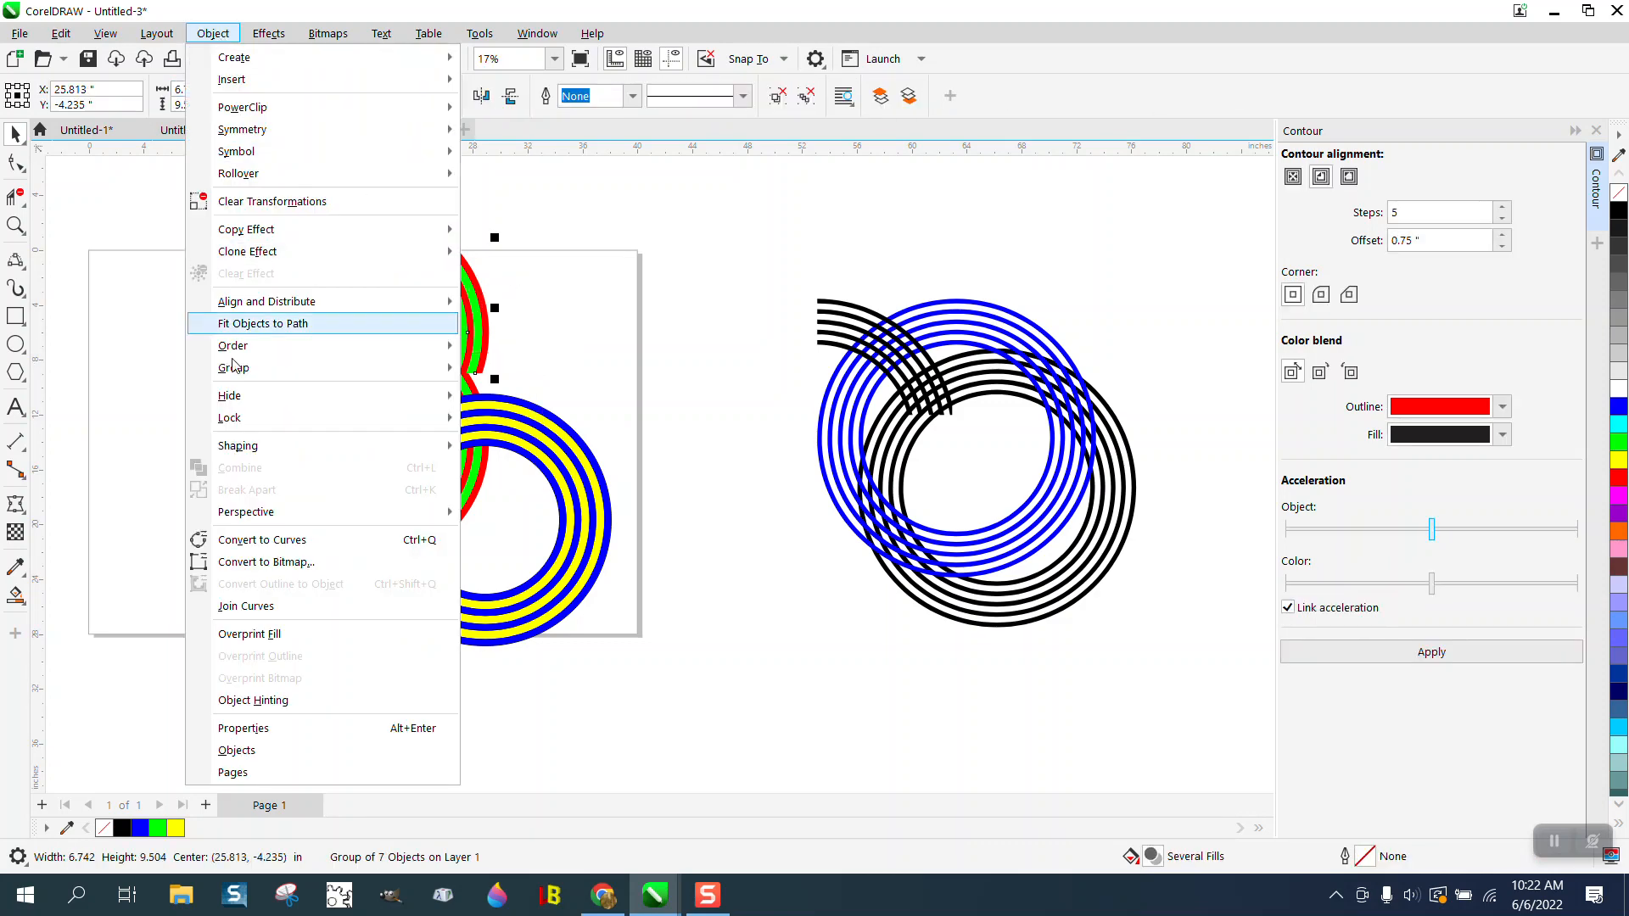
pyautogui.moveTo(252, 346)
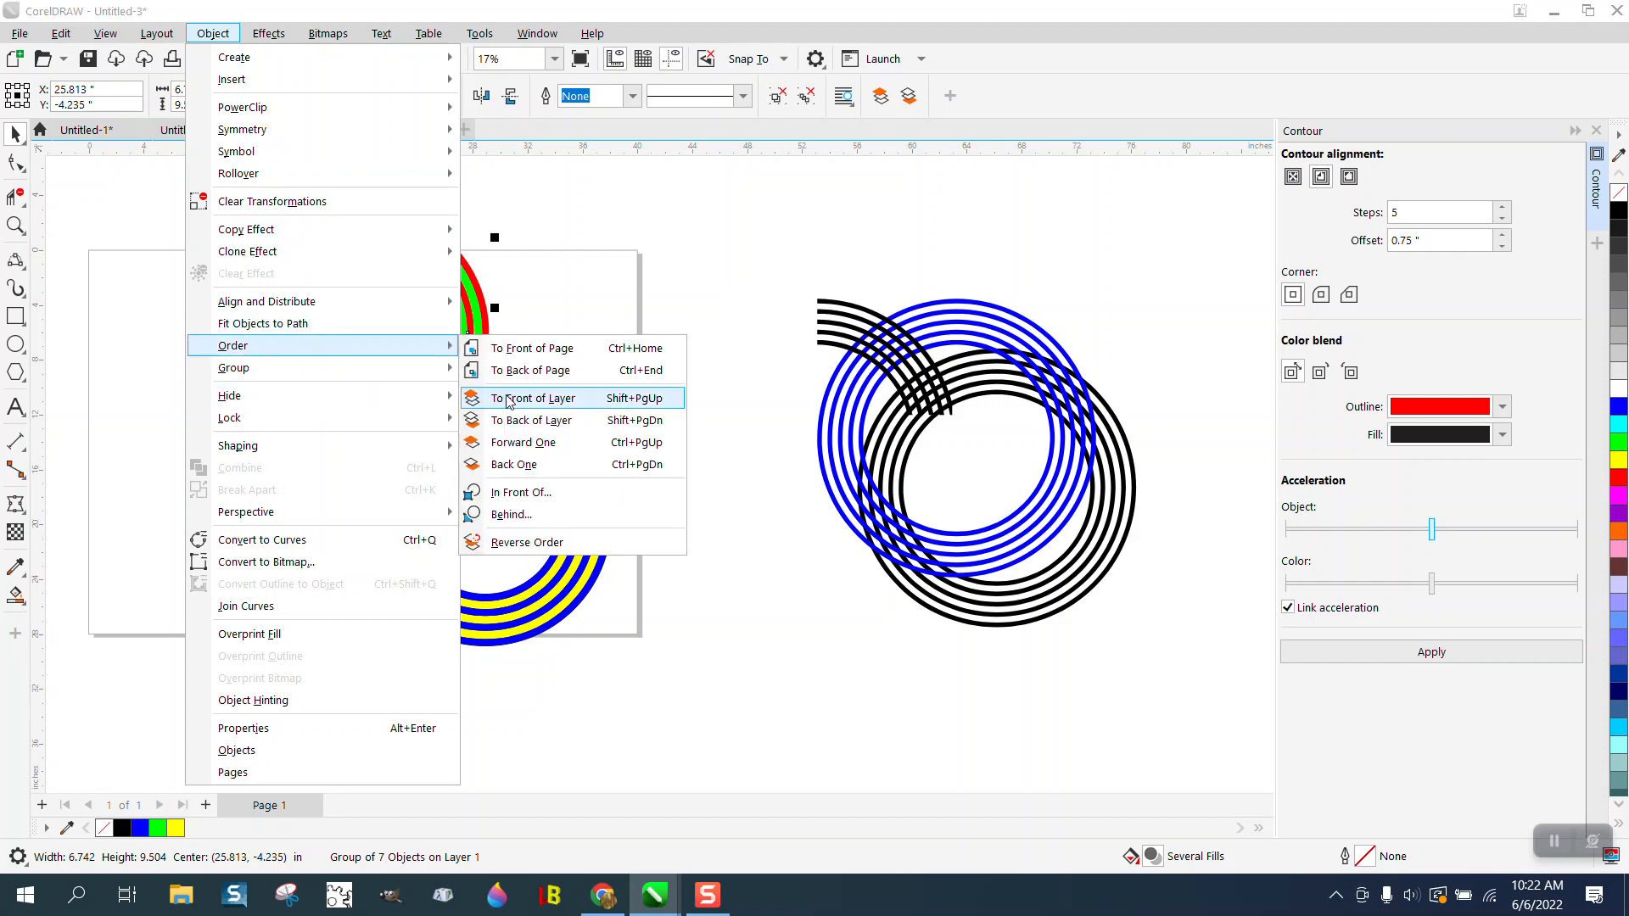
pyautogui.click(526, 351)
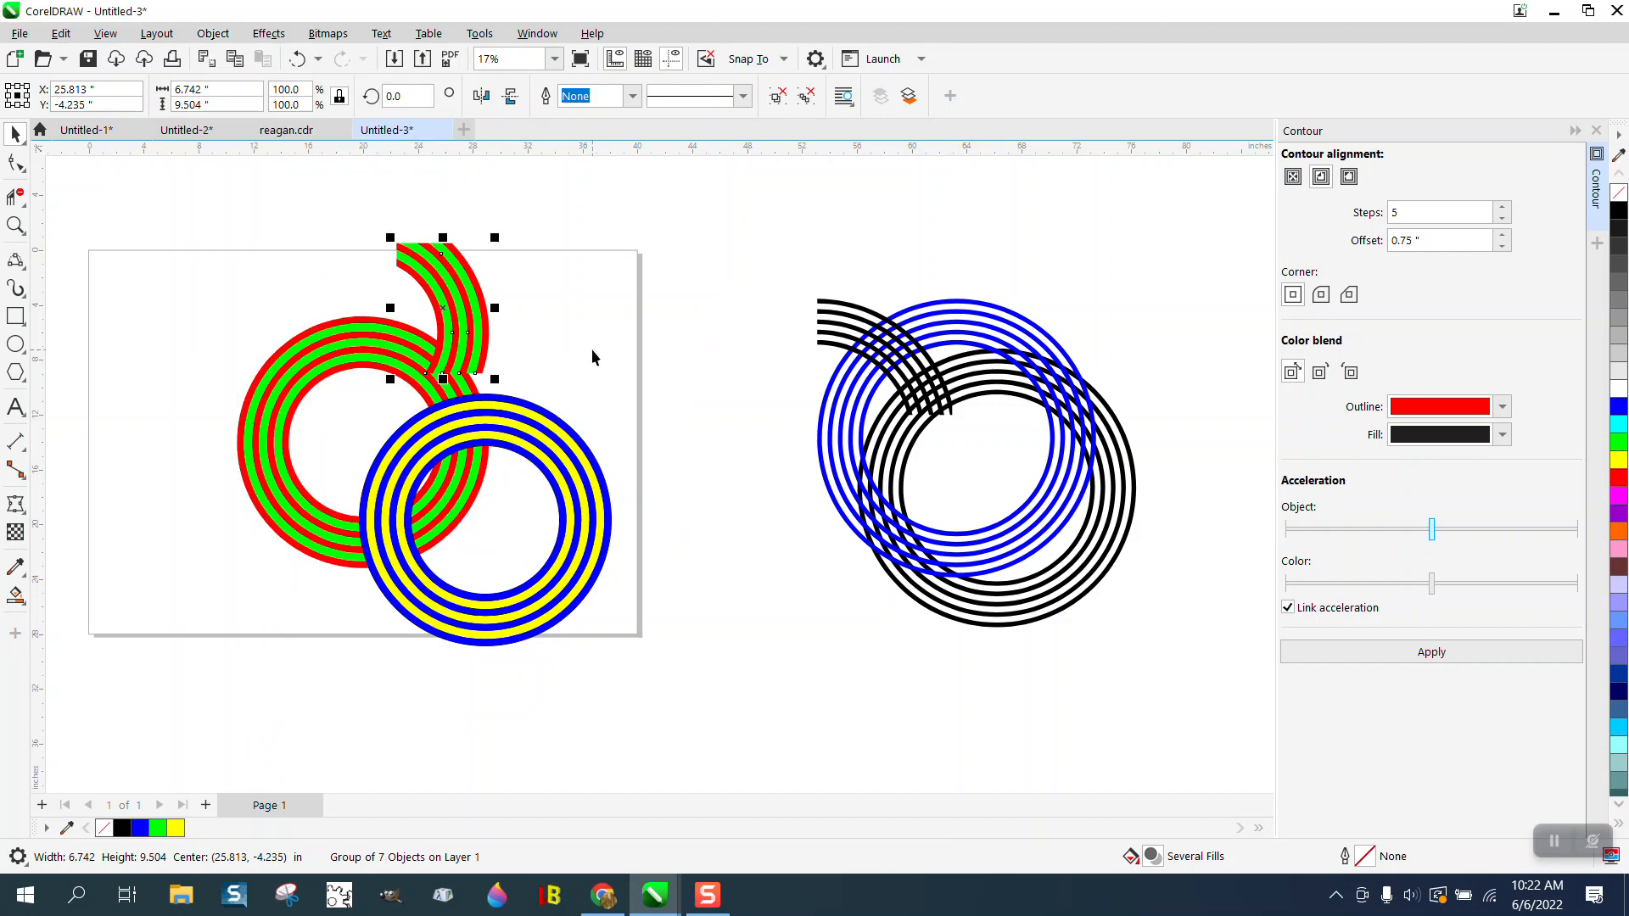
pyautogui.press('Down')
pyautogui.click(198, 344)
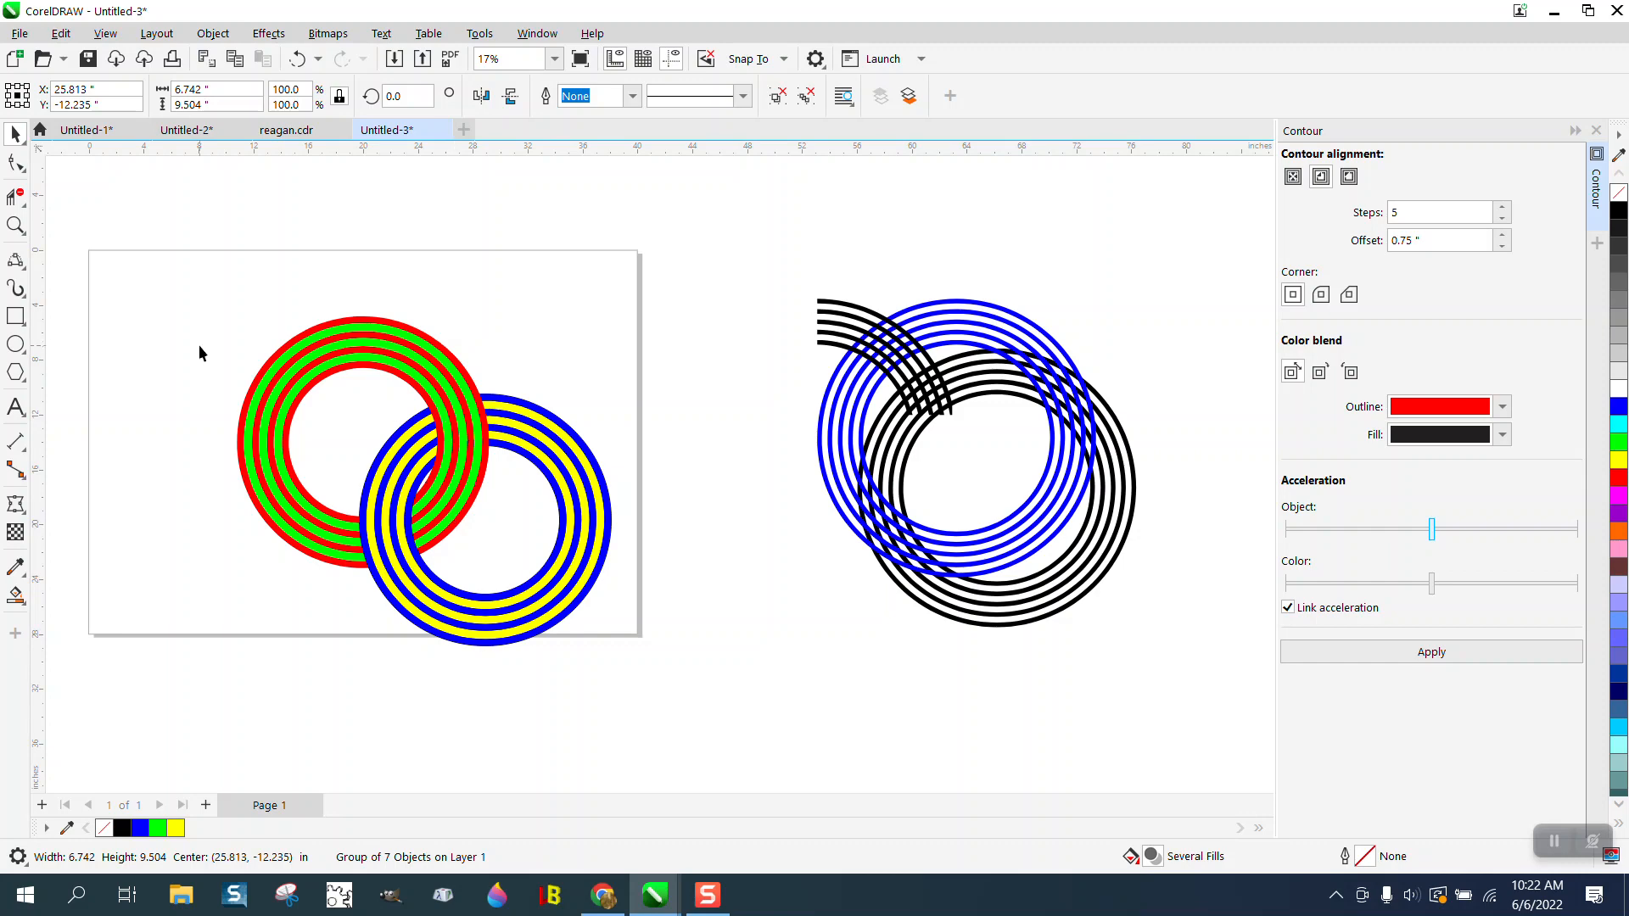
pyautogui.click(16, 225)
pyautogui.moveTo(190, 284); pyautogui.dragTo(735, 708)
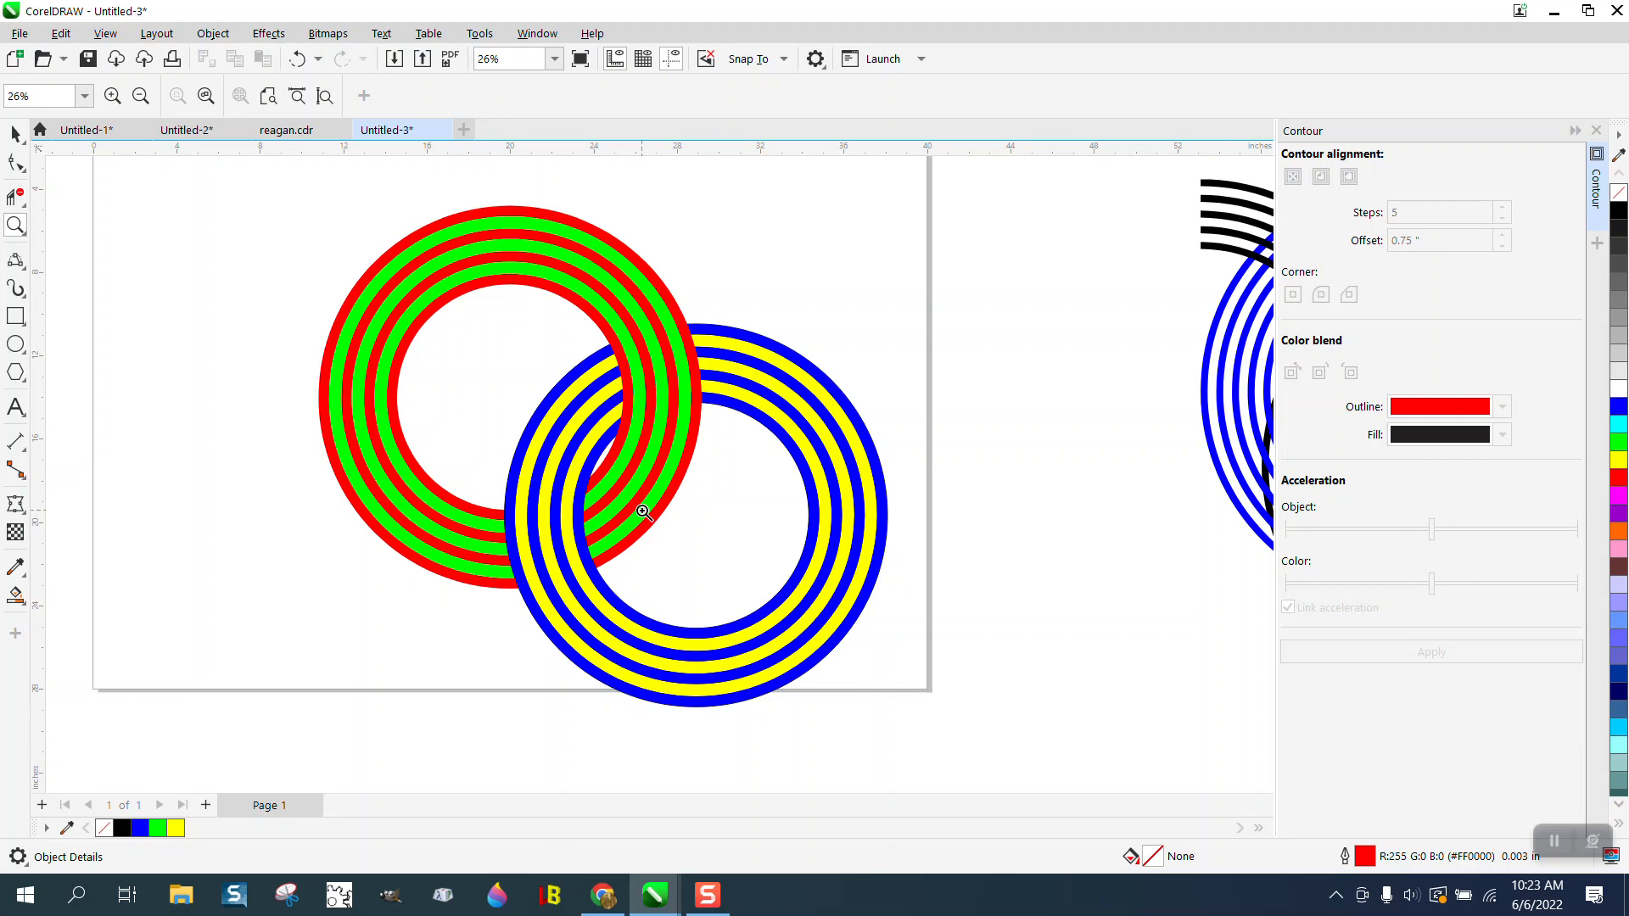
pyautogui.click(298, 61)
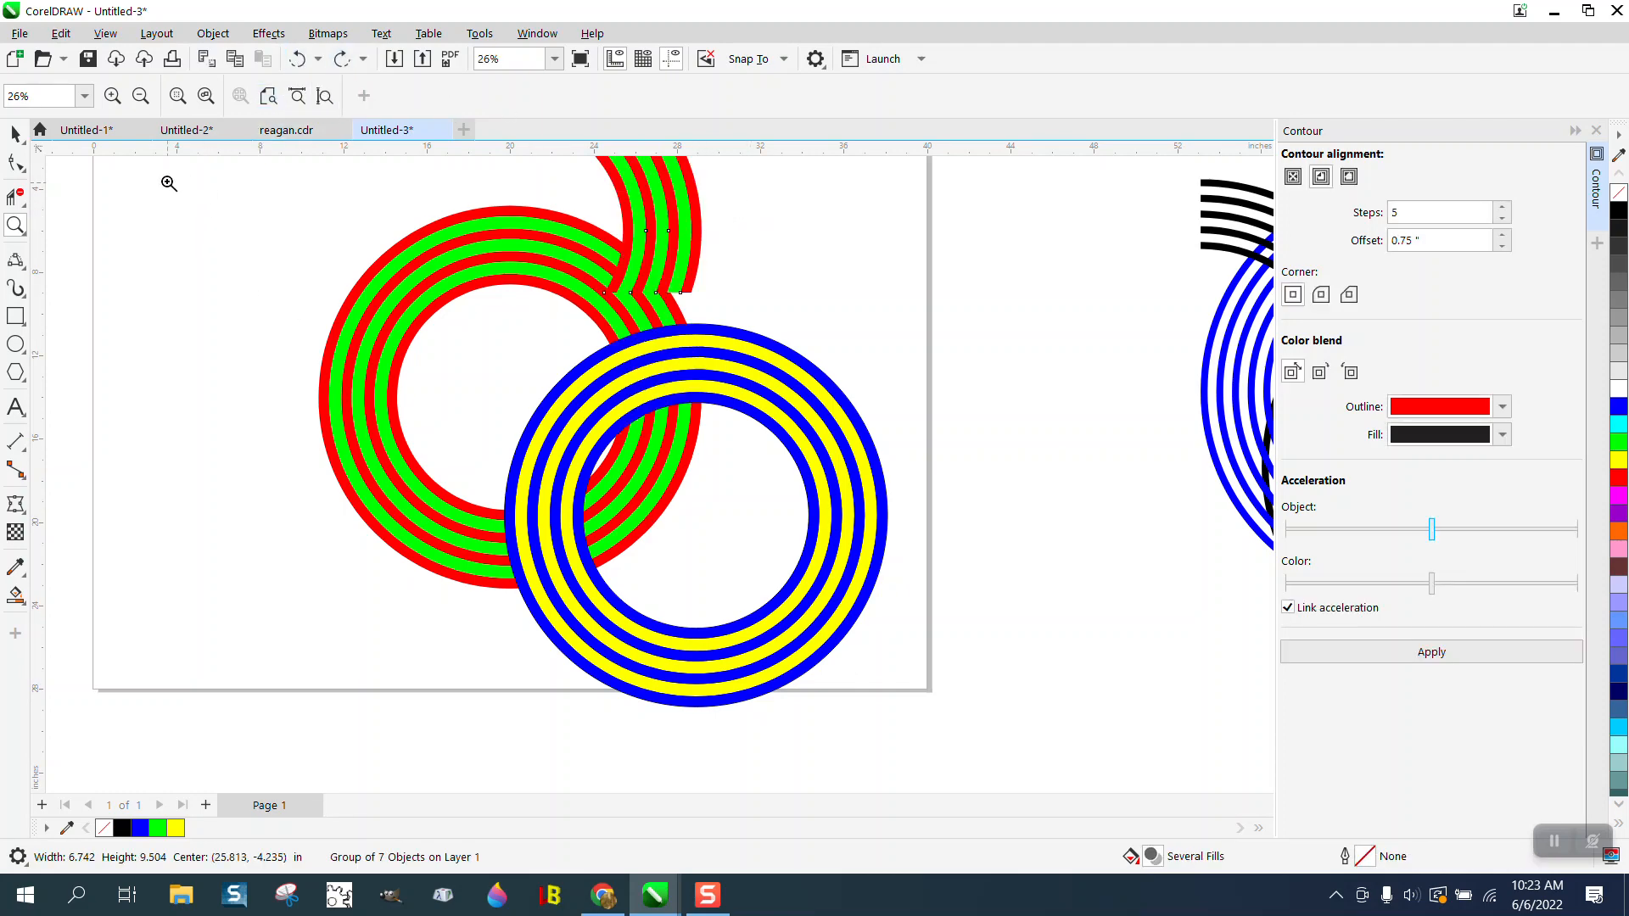
# - Remove the raised red-and-green piece and move the blue-and-yellow ring group to center at about X 27.2, Y -17.8 inches
pyautogui.click(16, 134)
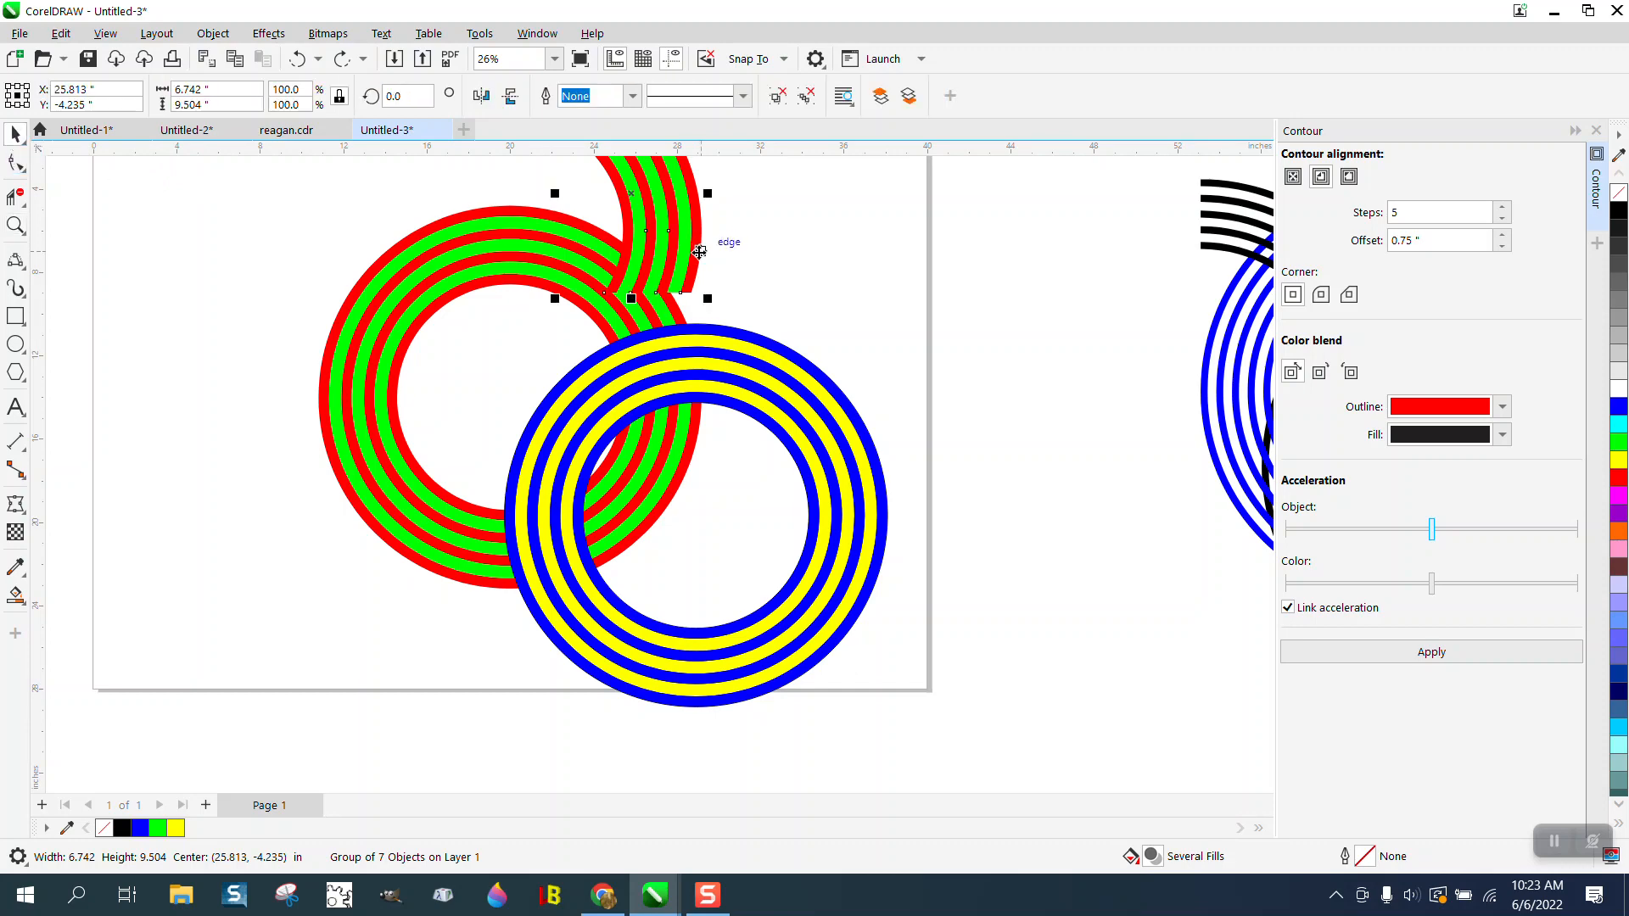
pyautogui.moveTo(793, 388); pyautogui.dragTo(756, 350)
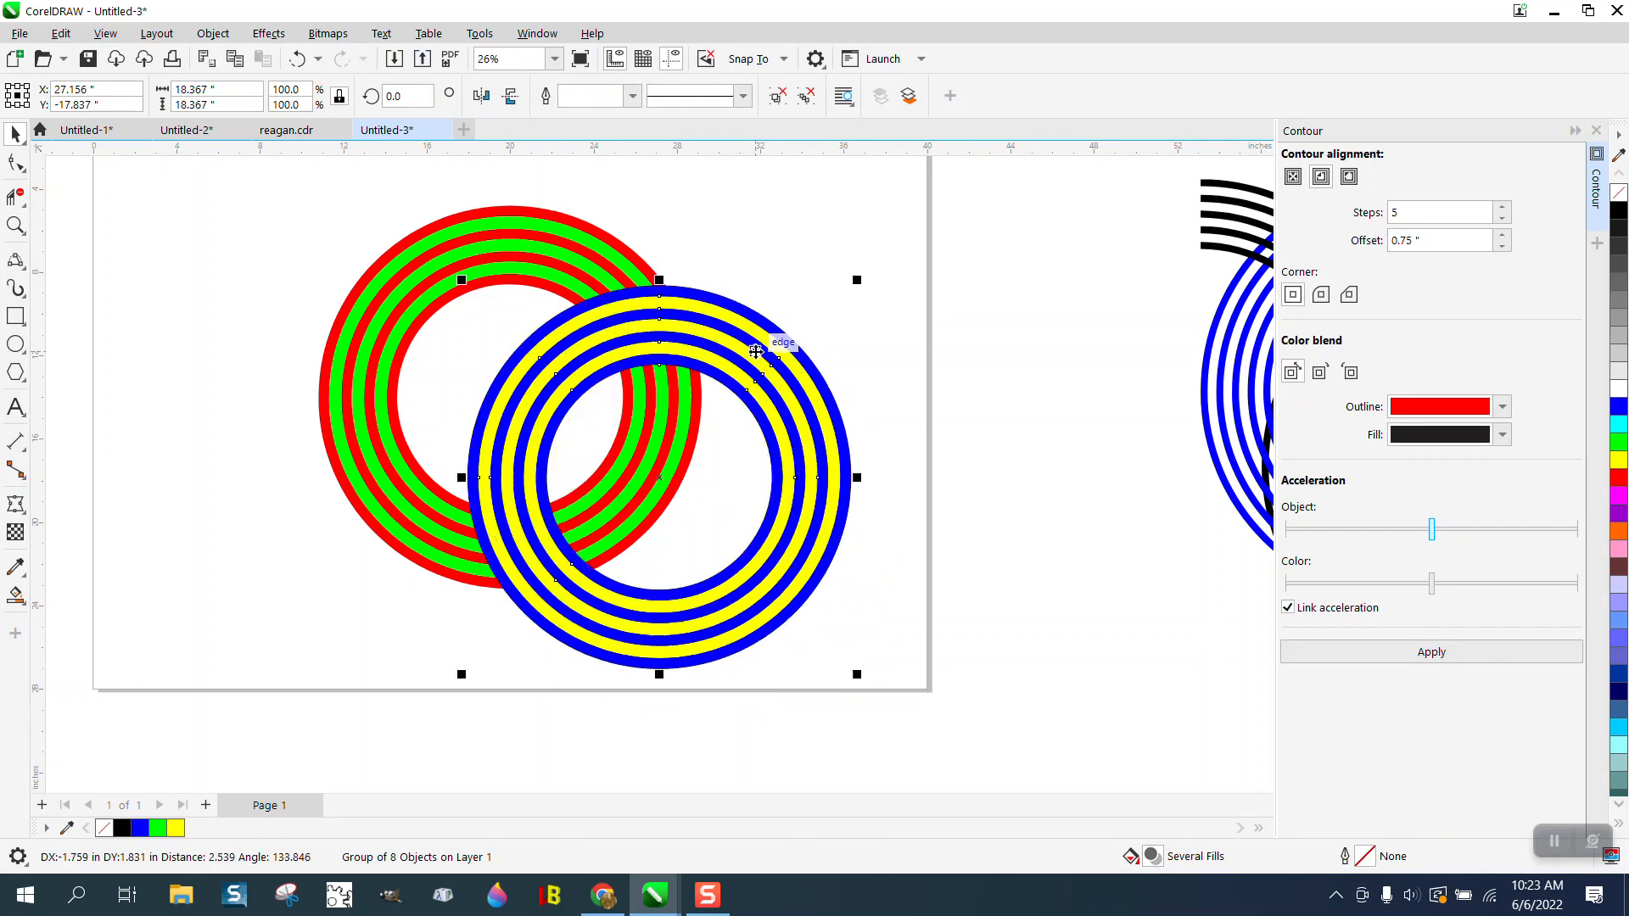
# - Draw a circle about 9.1 inches wide, place it over the upper ring crossing, and intersect it with the red-and-green rings
pyautogui.click(14, 317)
pyautogui.click(15, 344)
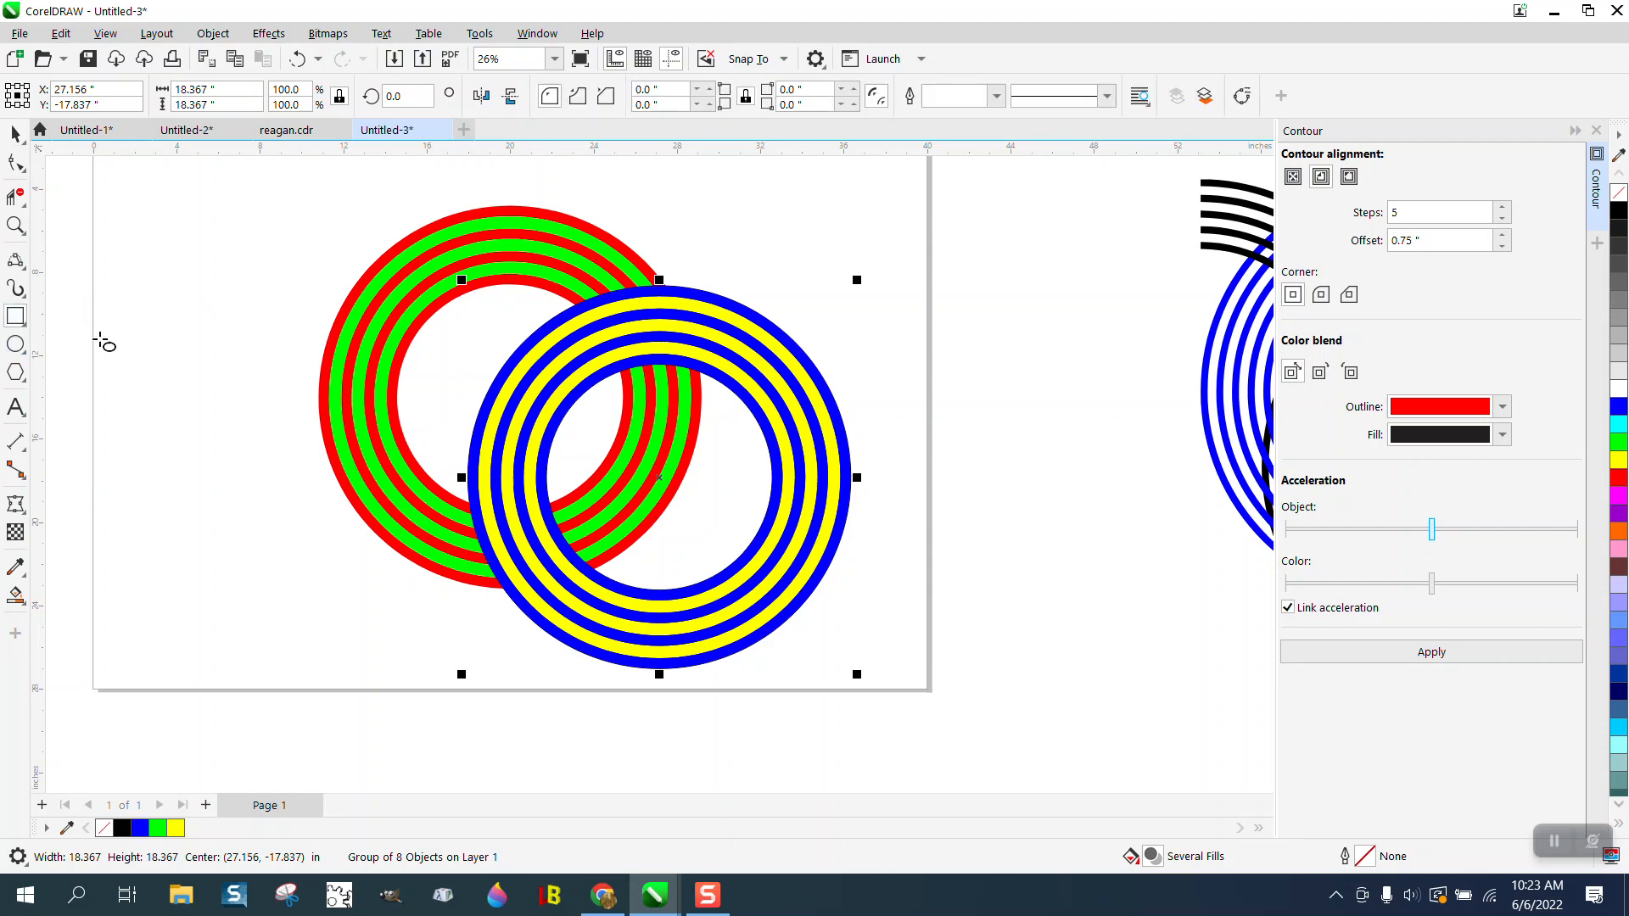
pyautogui.moveTo(840, 249); pyautogui.dragTo(713, 437)
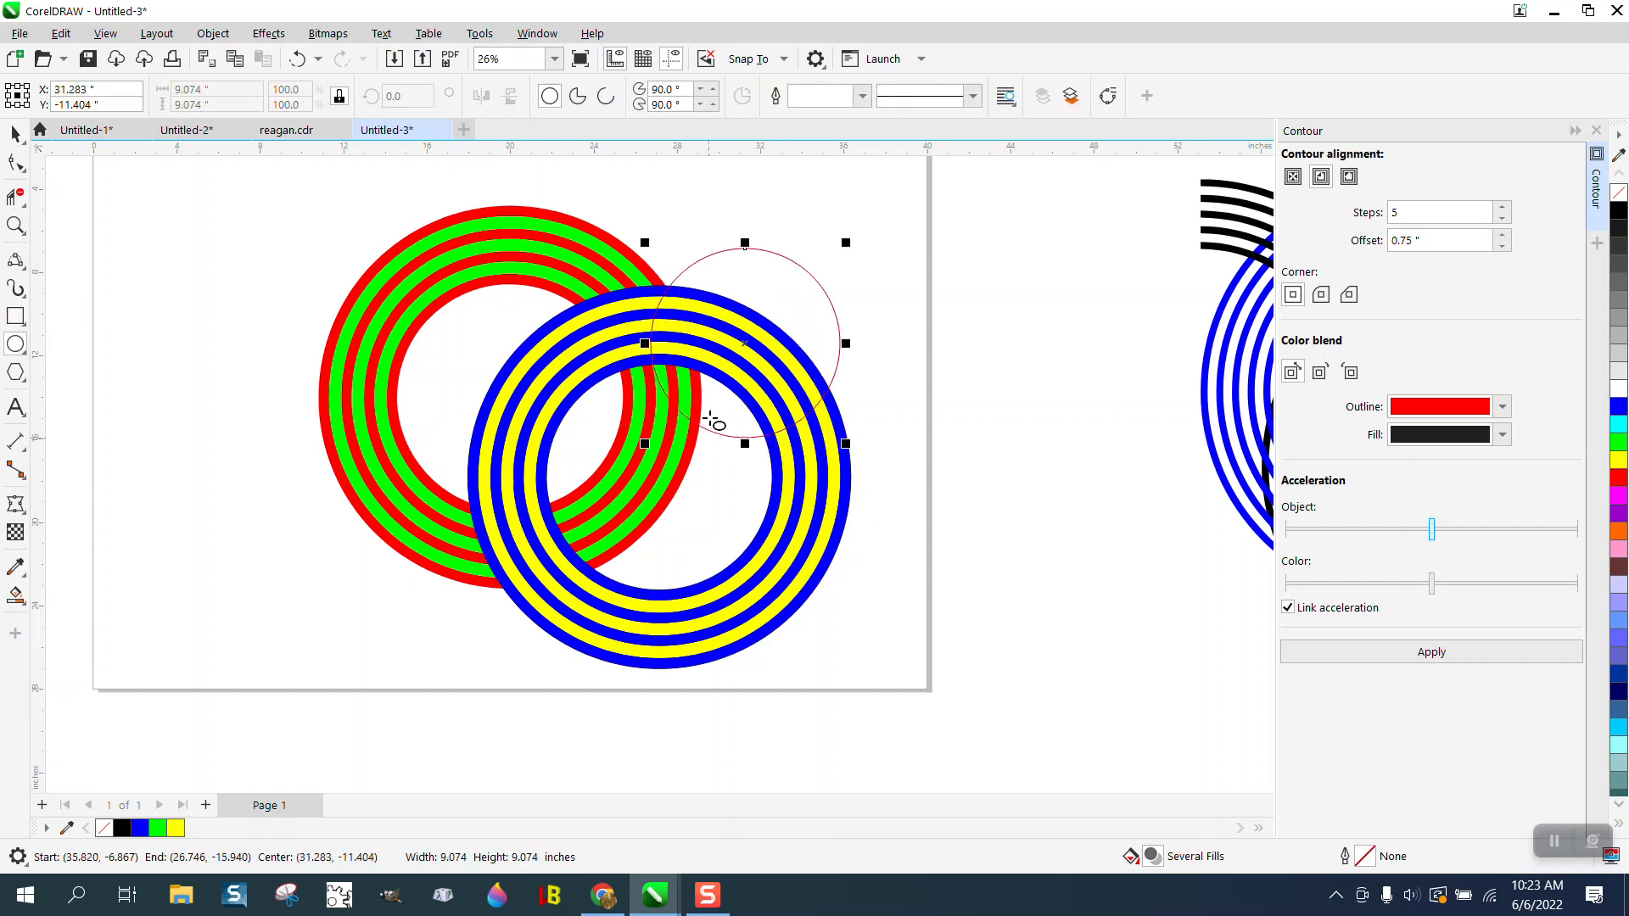
pyautogui.moveTo(746, 343); pyautogui.dragTo(585, 323)
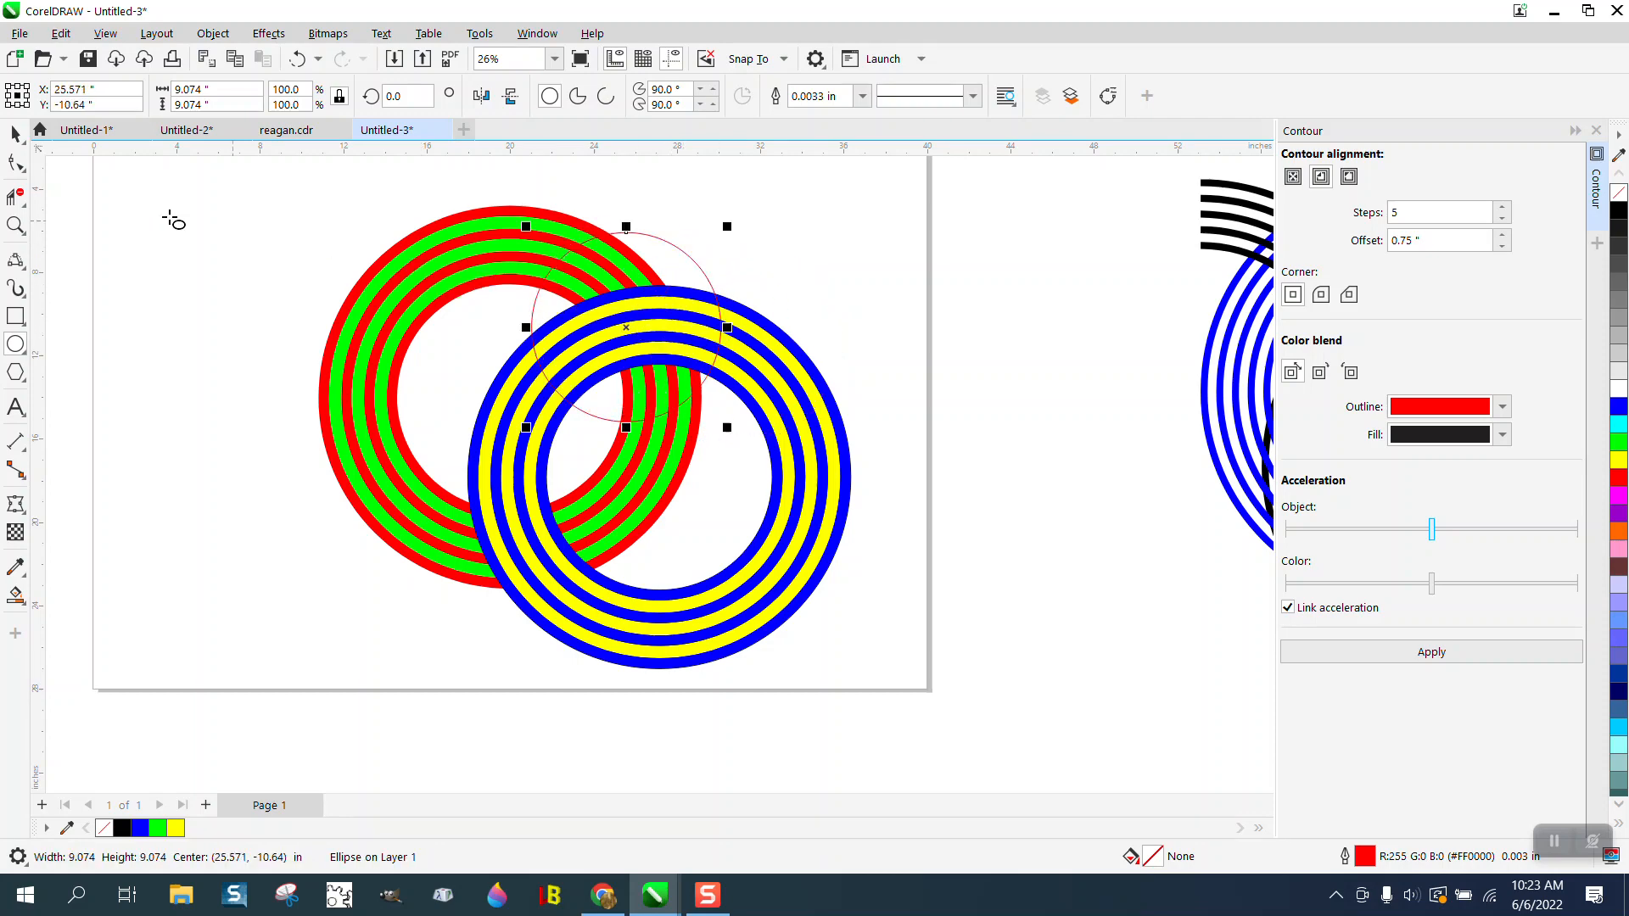
pyautogui.click(14, 134)
pyautogui.keyDown('shift'); pyautogui.click(393, 272); pyautogui.keyUp('shift')
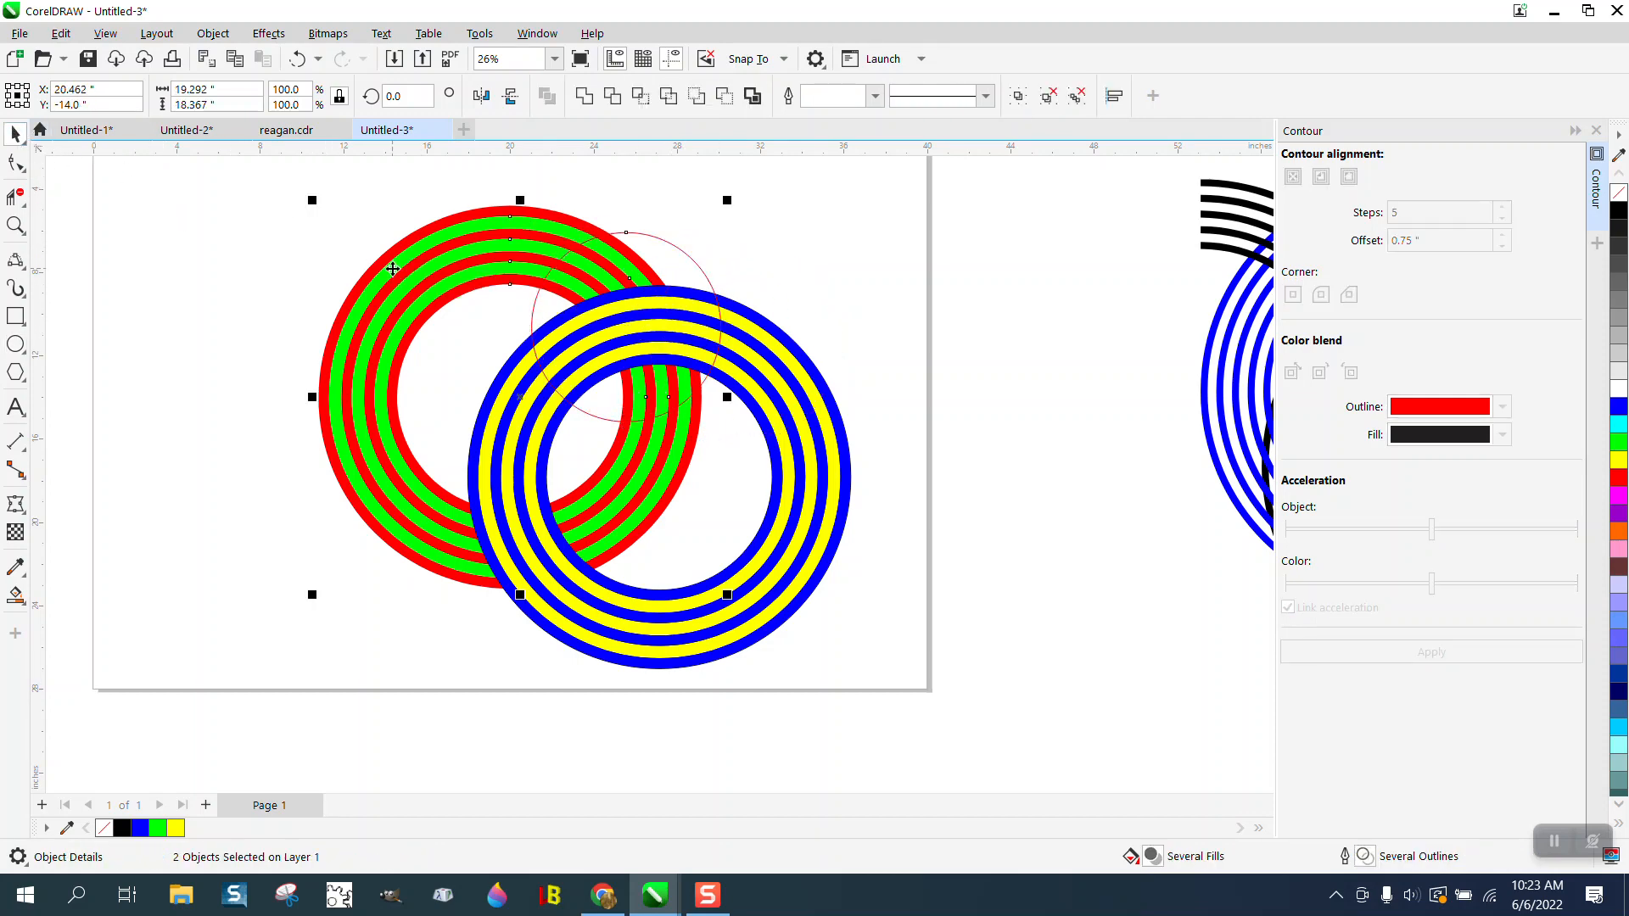
pyautogui.click(644, 99)
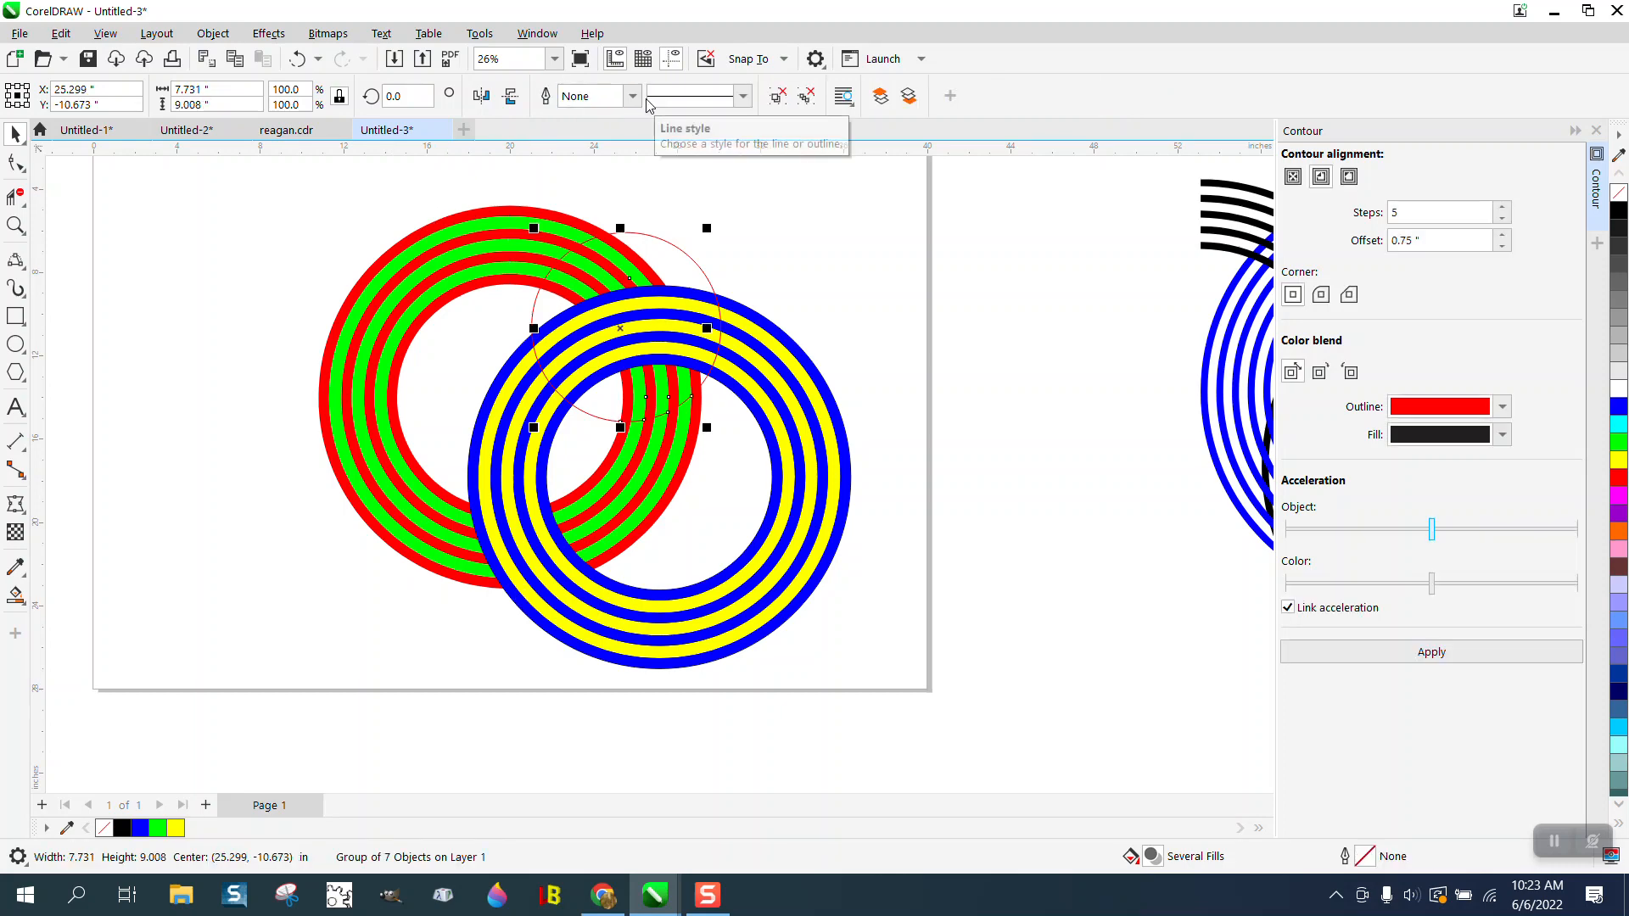
# - Nudge the intersected red-and-green piece 16 inches to the right and delete the circle
pyautogui.press('Right')
pyautogui.press('Right')
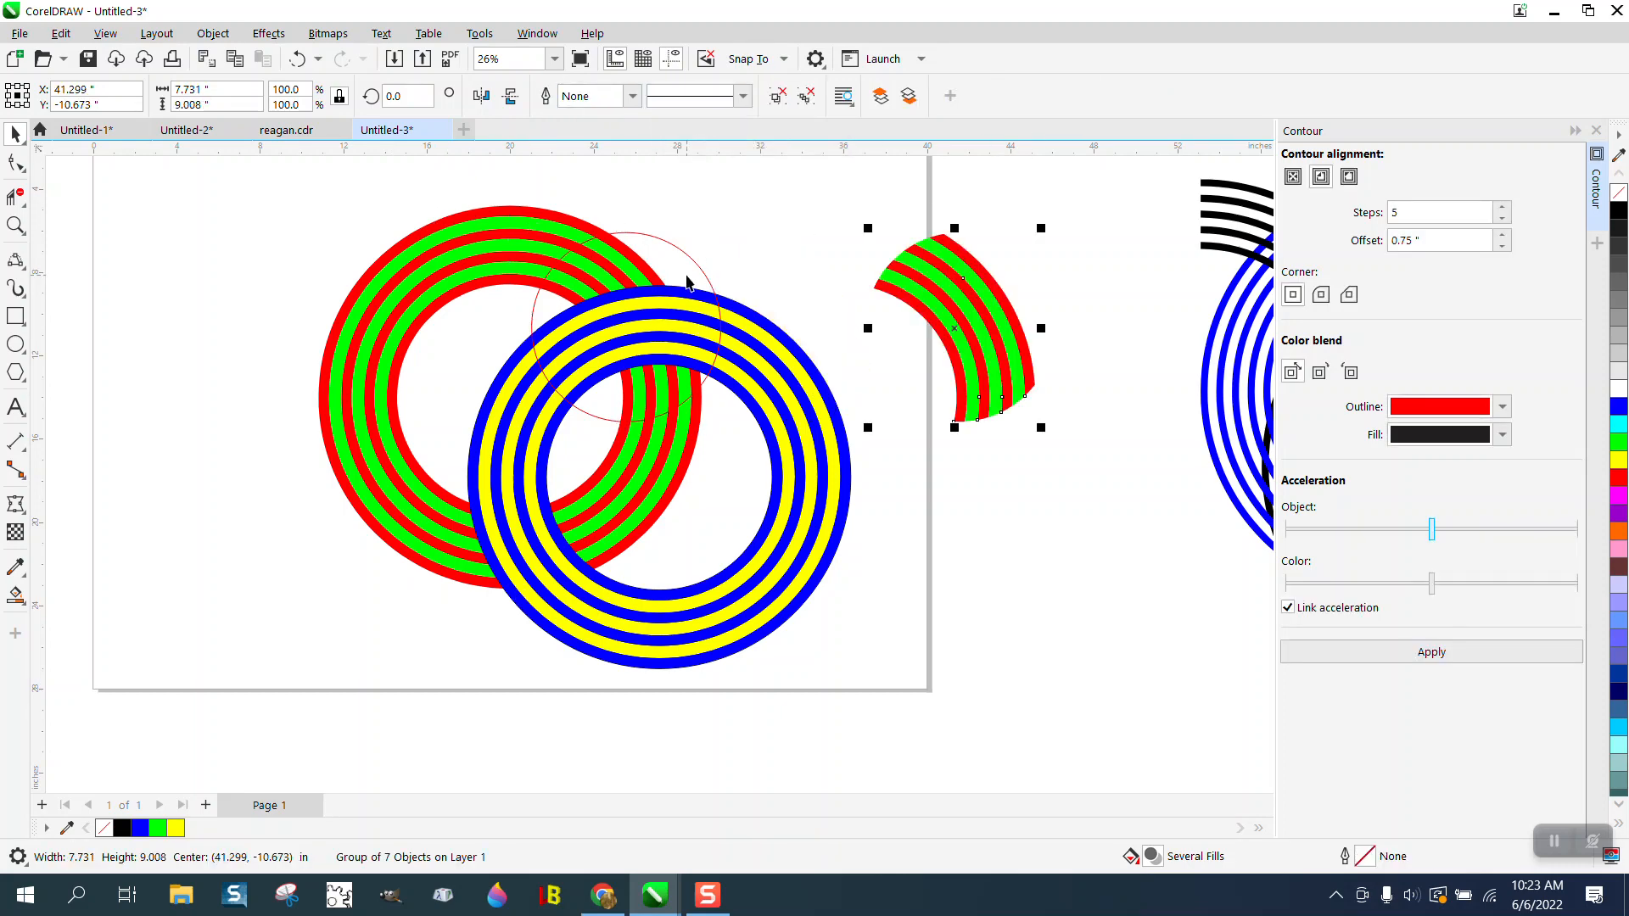
pyautogui.click(698, 266)
pyautogui.press('Delete')
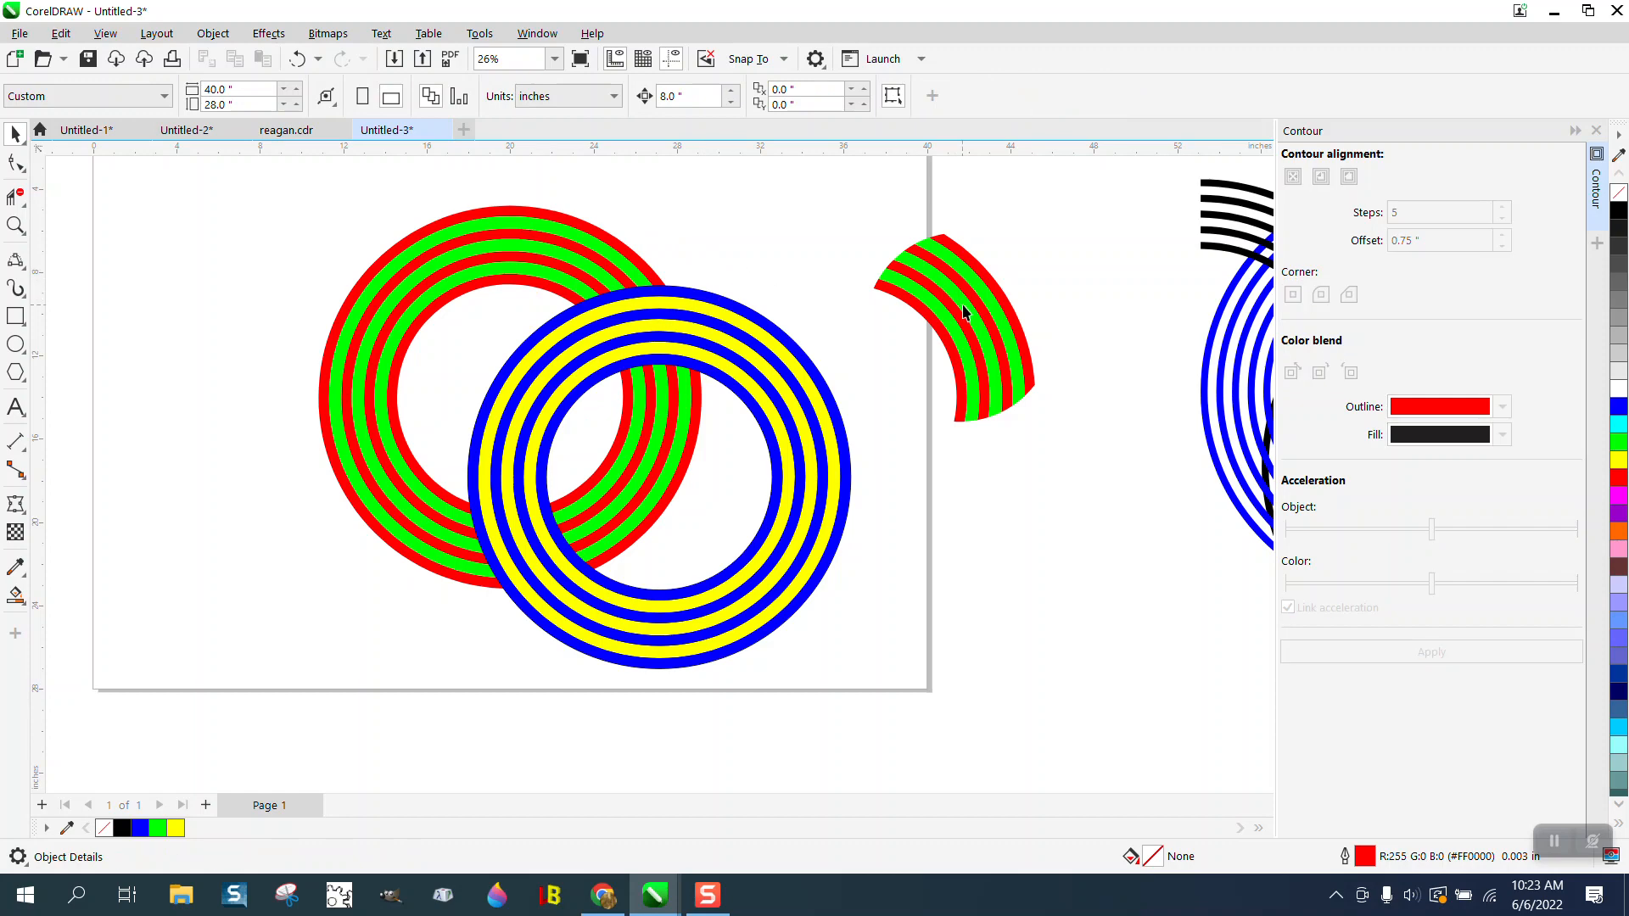
# - Bring the red-and-green piece to the front of the page and move it 16 inches left, back onto the upper crossing
pyautogui.click(962, 304)
pyautogui.click(213, 33)
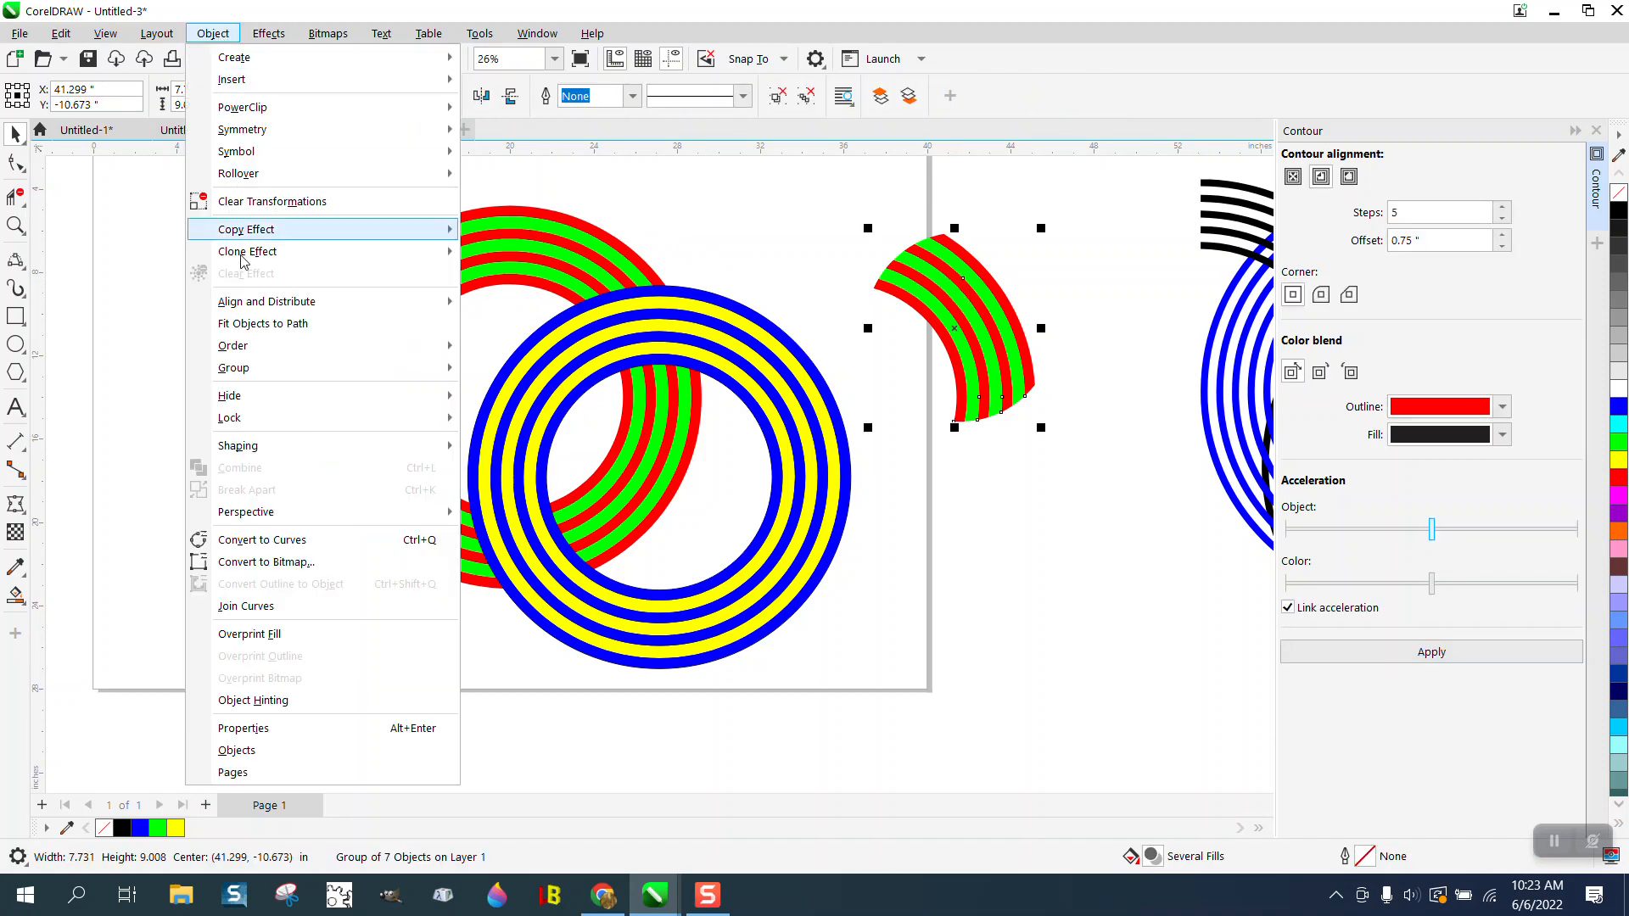
pyautogui.moveTo(252, 348)
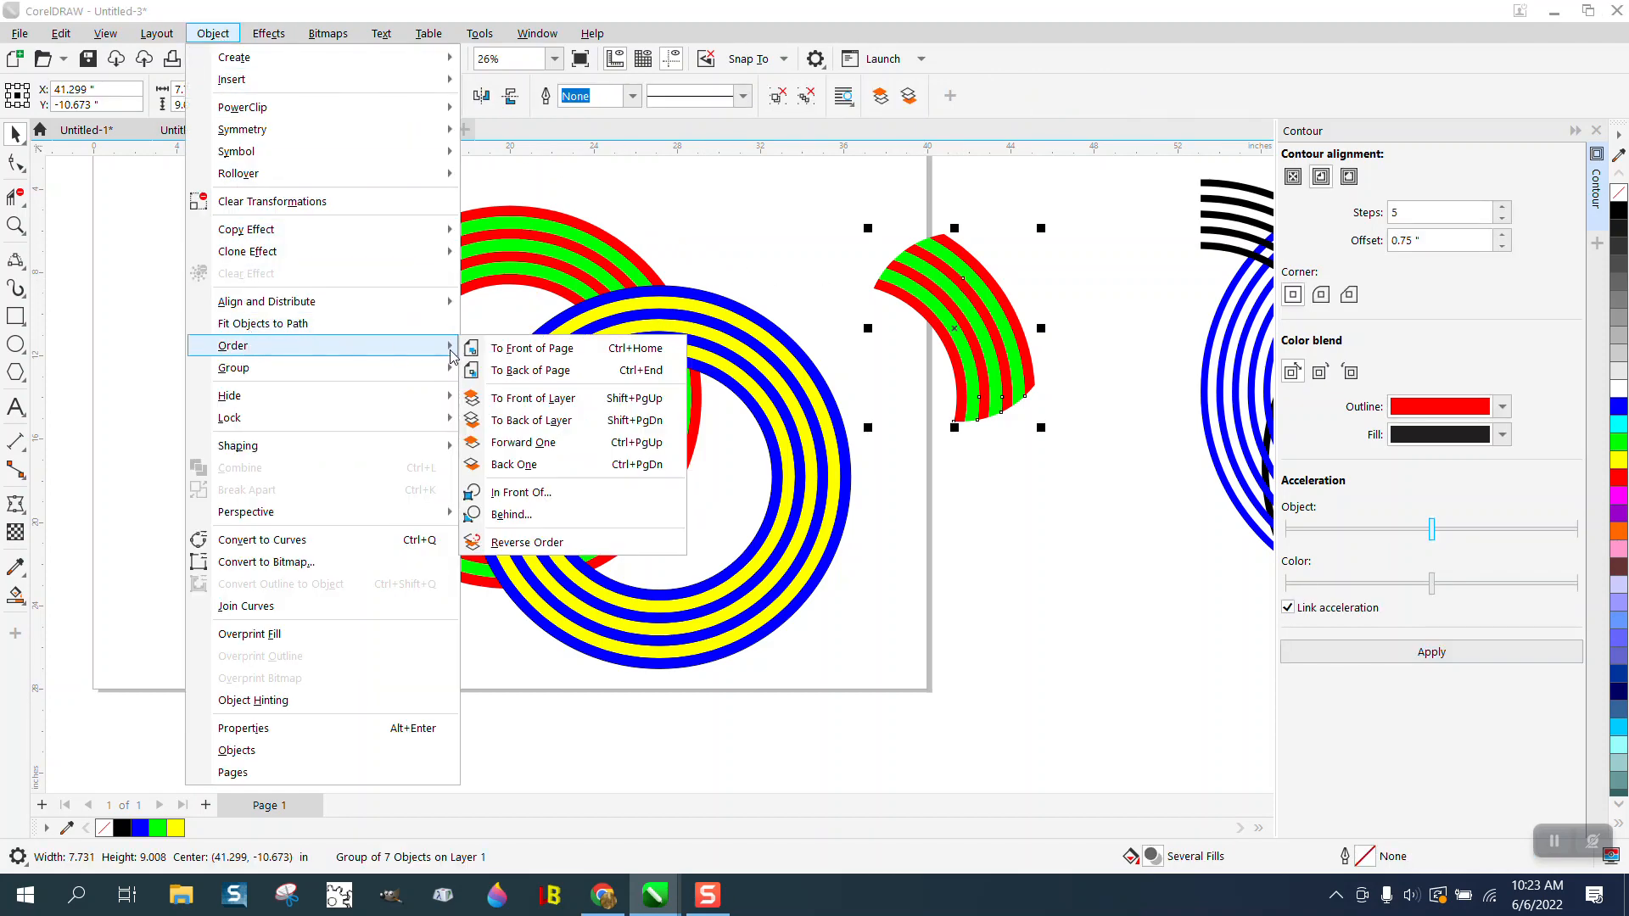
pyautogui.click(500, 353)
pyautogui.press('Left')
pyautogui.press('Left')
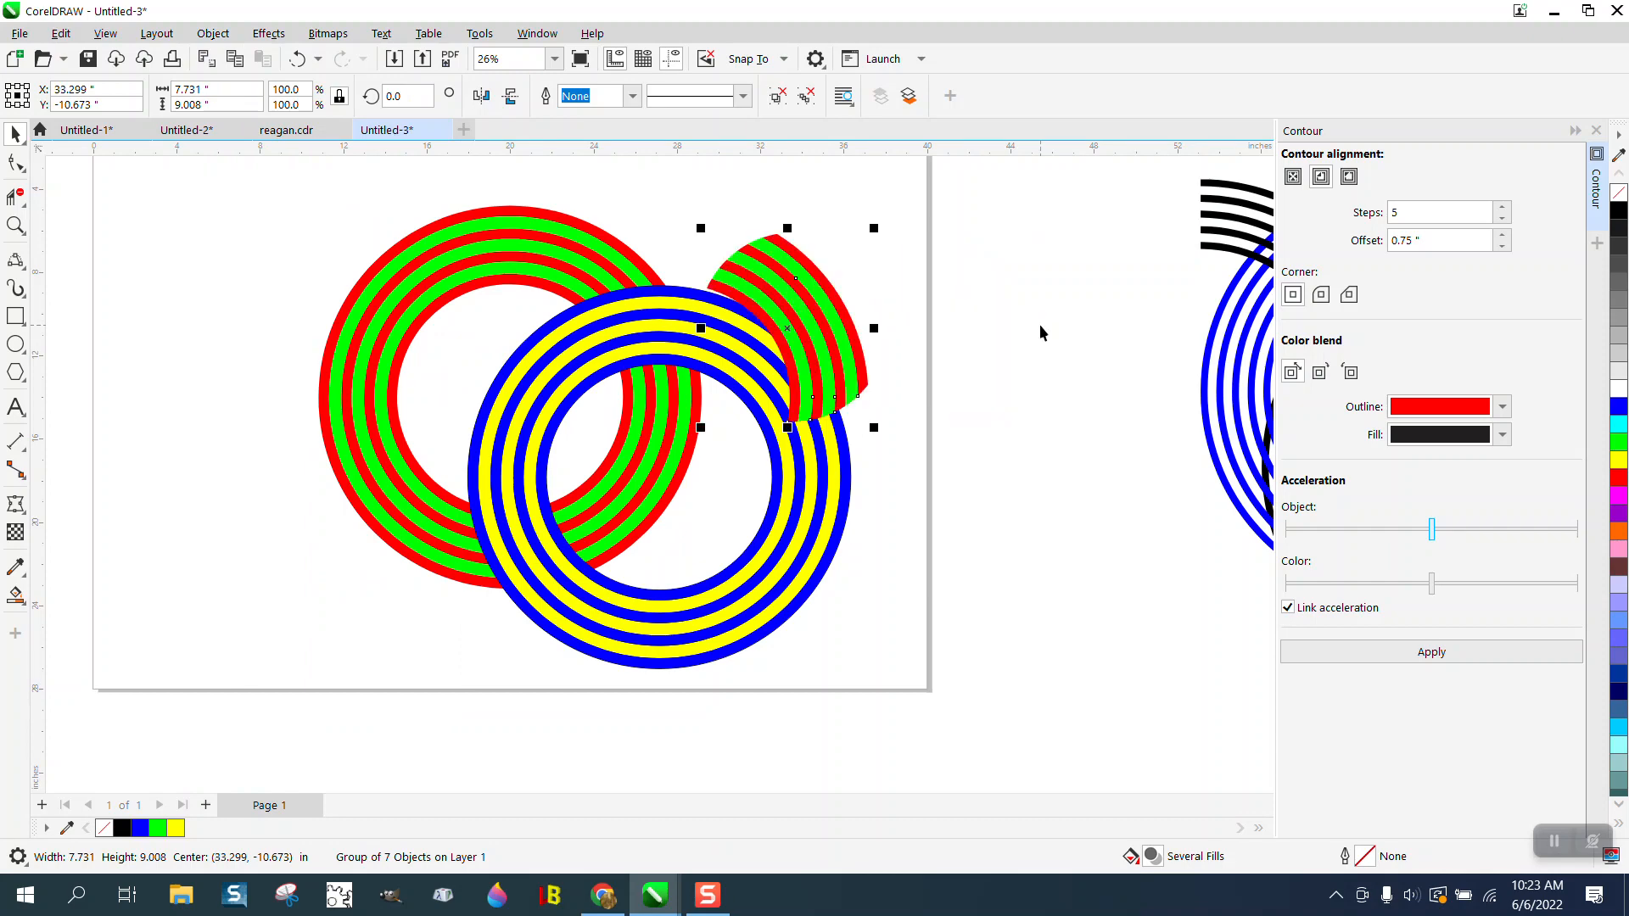
pyautogui.click(1107, 322)
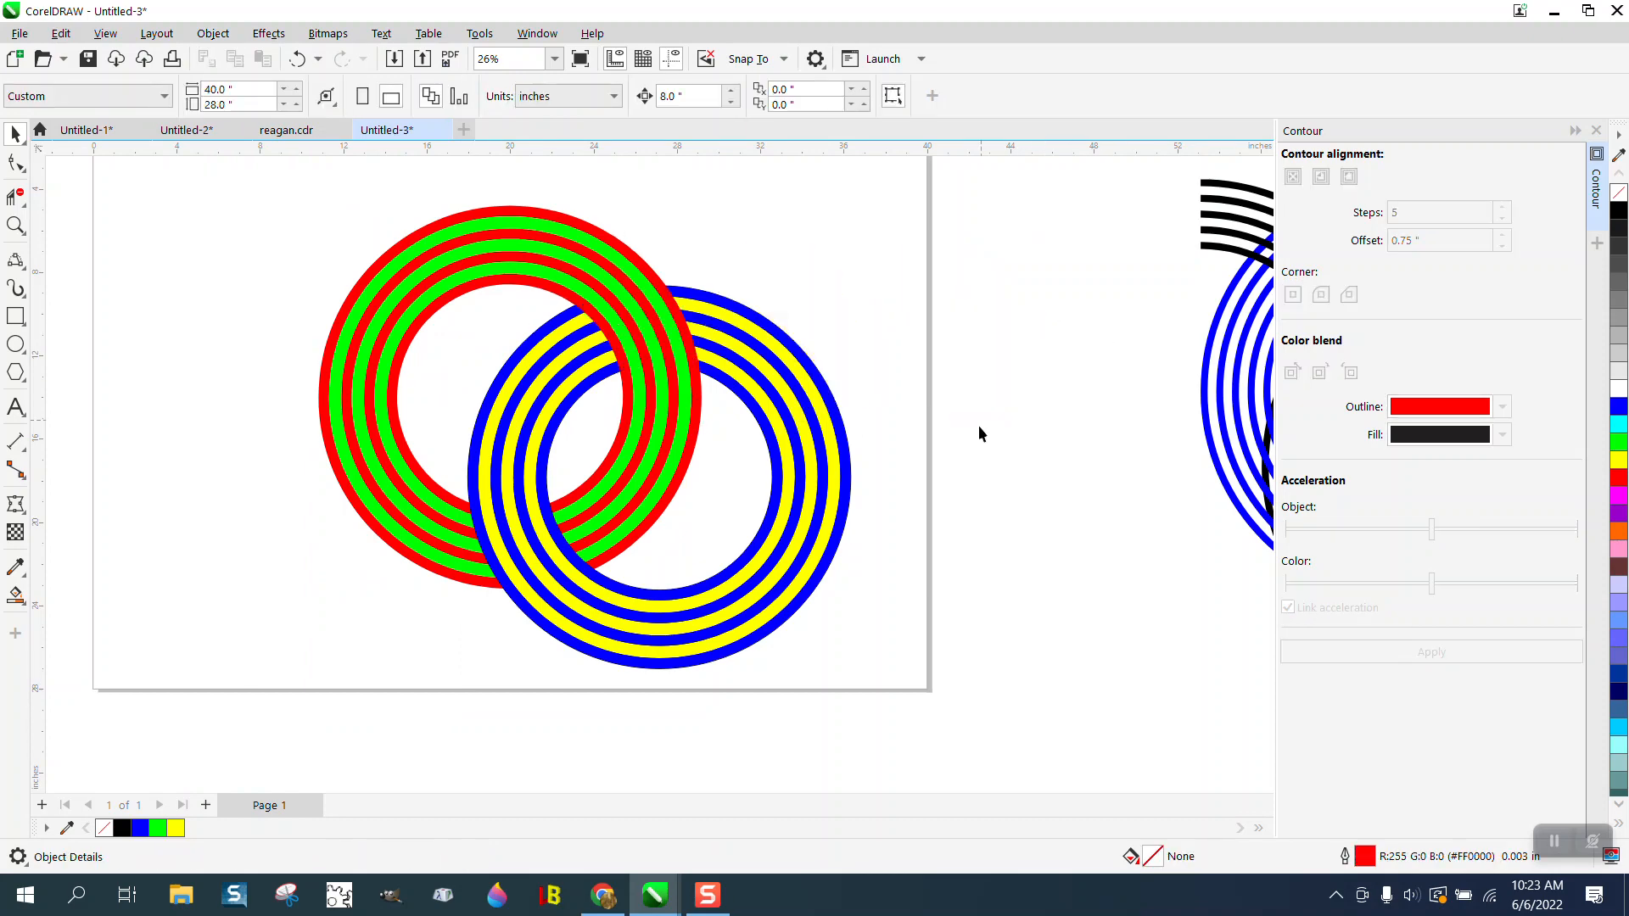